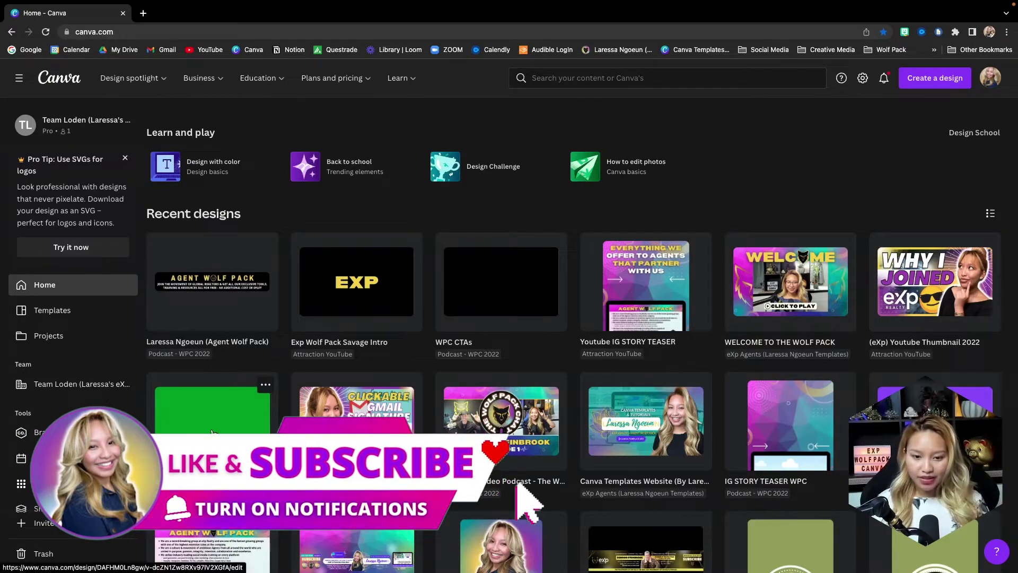
Step: Open the Green Screen Fun design and delete its second page
click(472, 277)
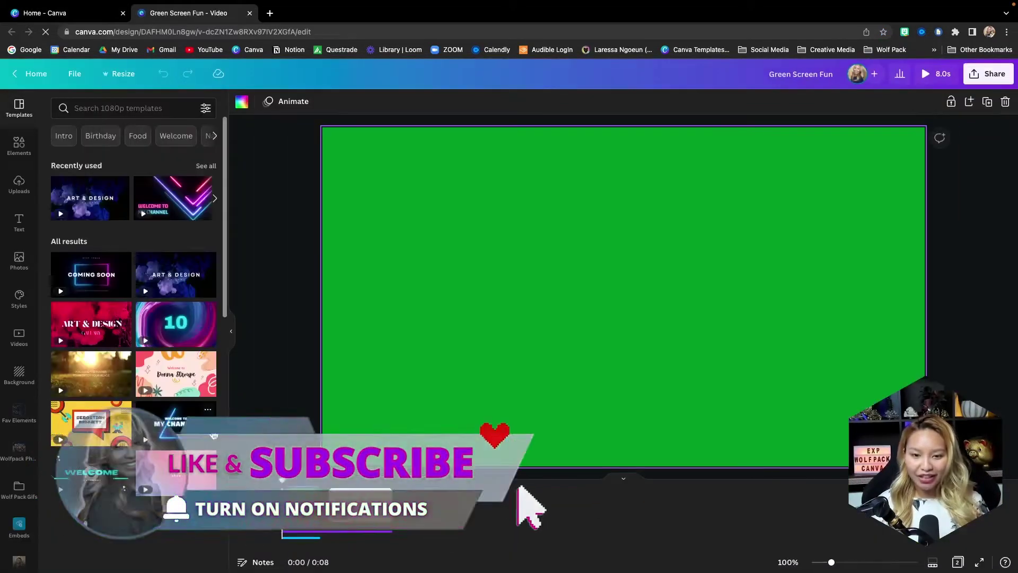
click(360, 504)
key(Delete)
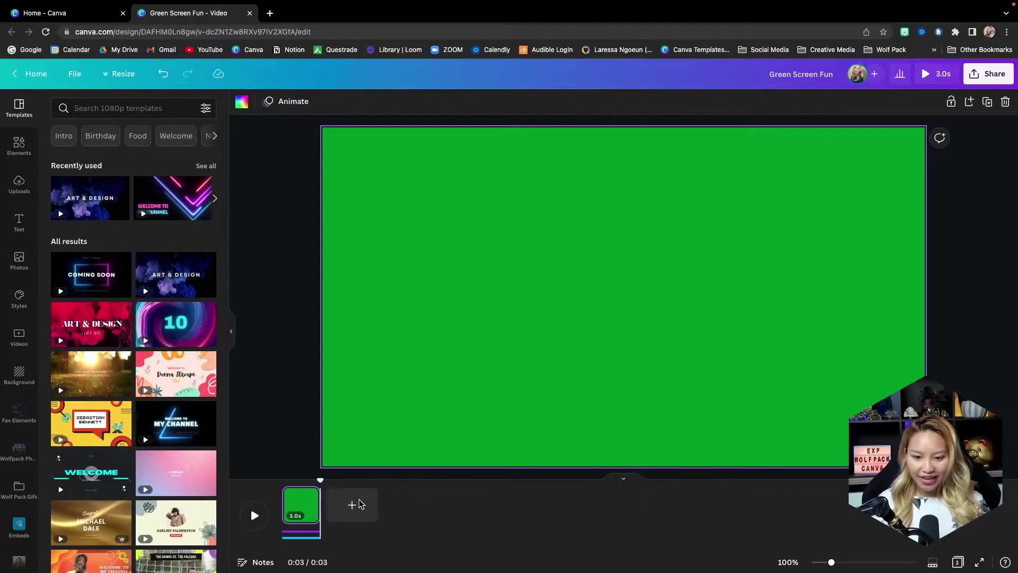
Step: Play back the remaining green-screen page from the start and check the design's resize options
drag(322, 480, 282, 480)
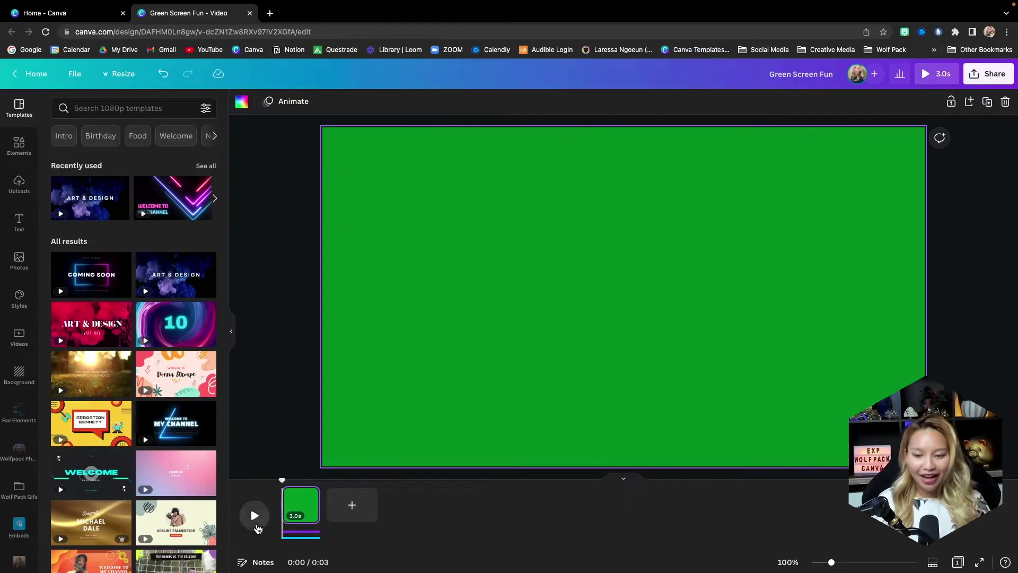
click(256, 527)
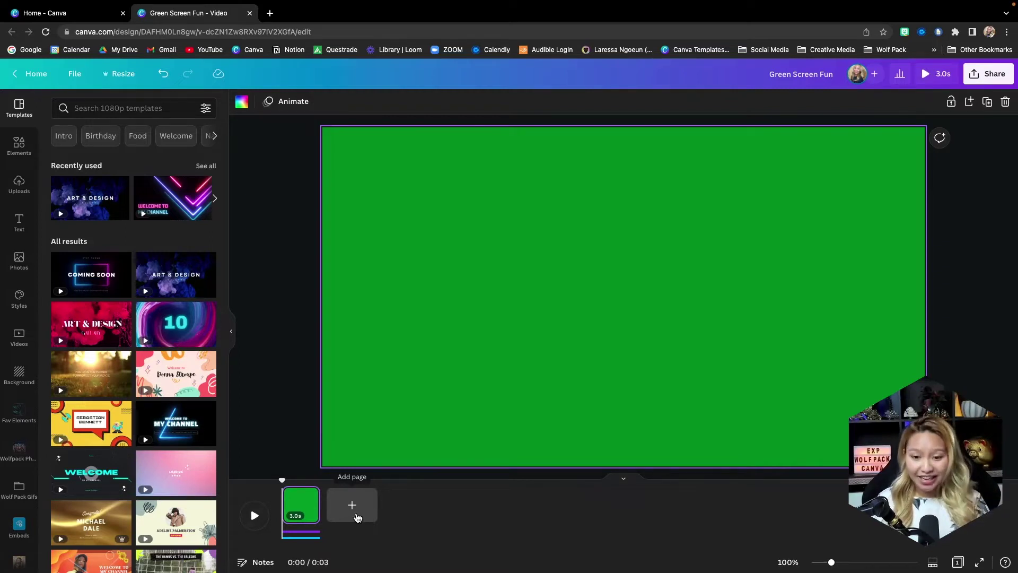
click(123, 75)
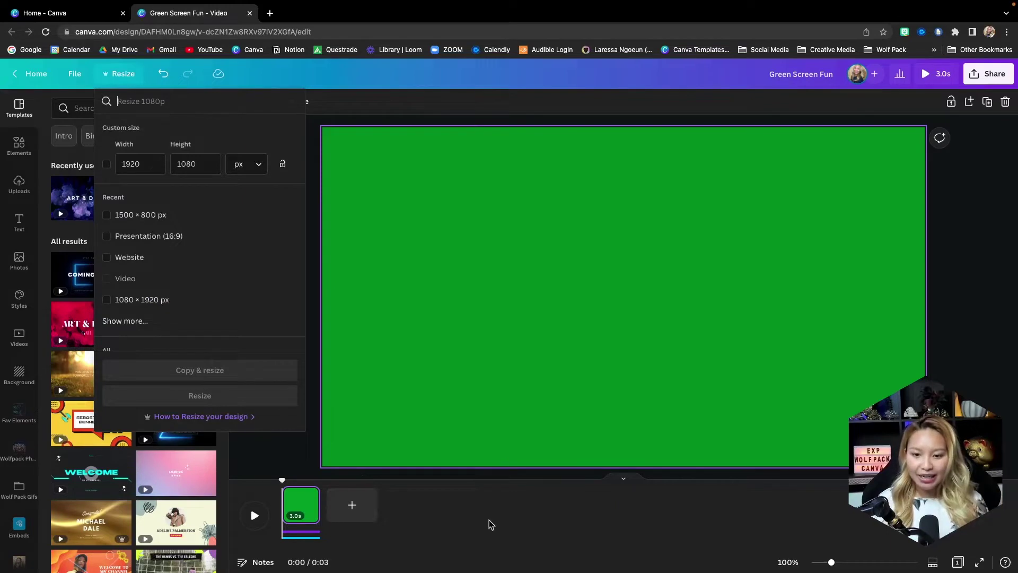
click(352, 504)
Step: Add a blank second page and search the stock videos for "firework green screen"
click(352, 504)
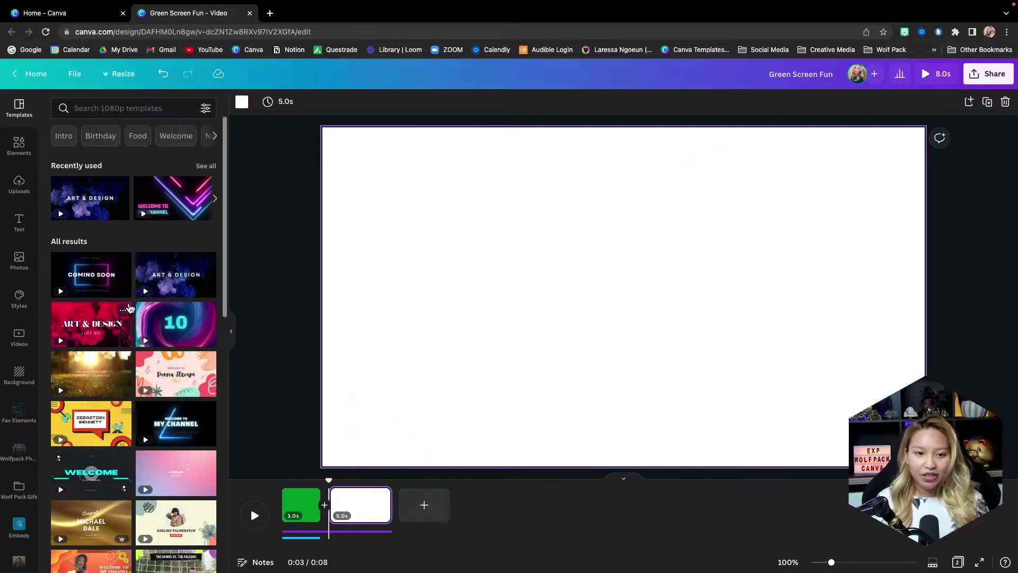
click(21, 340)
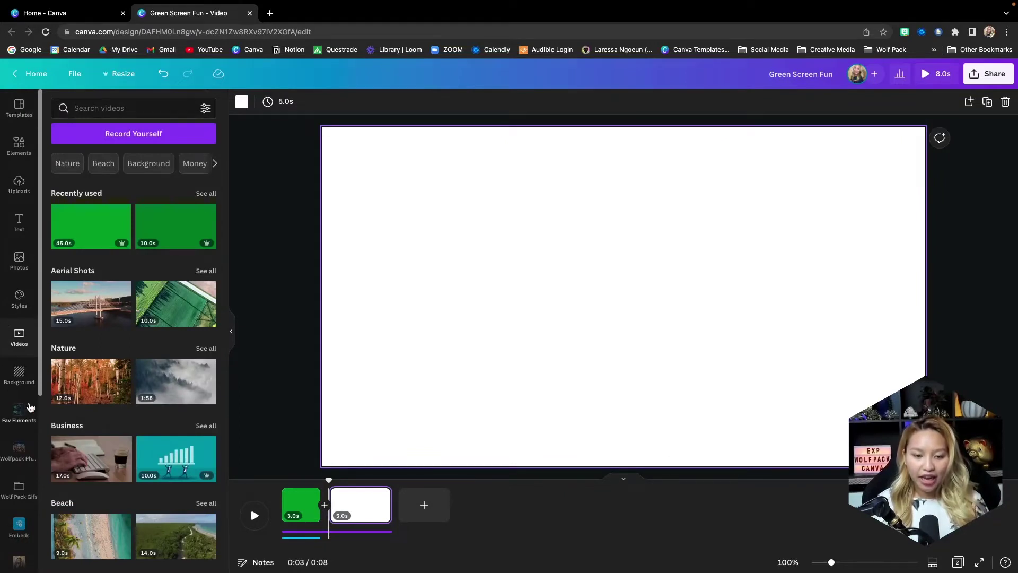
scroll(96, 353, down, 4)
scroll(96, 353, up, 4)
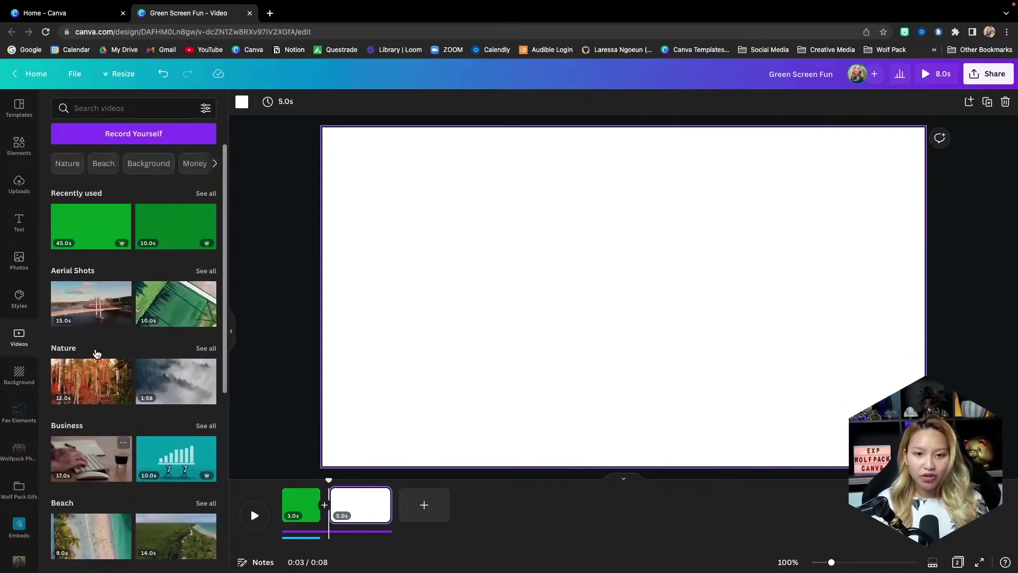
click(128, 106)
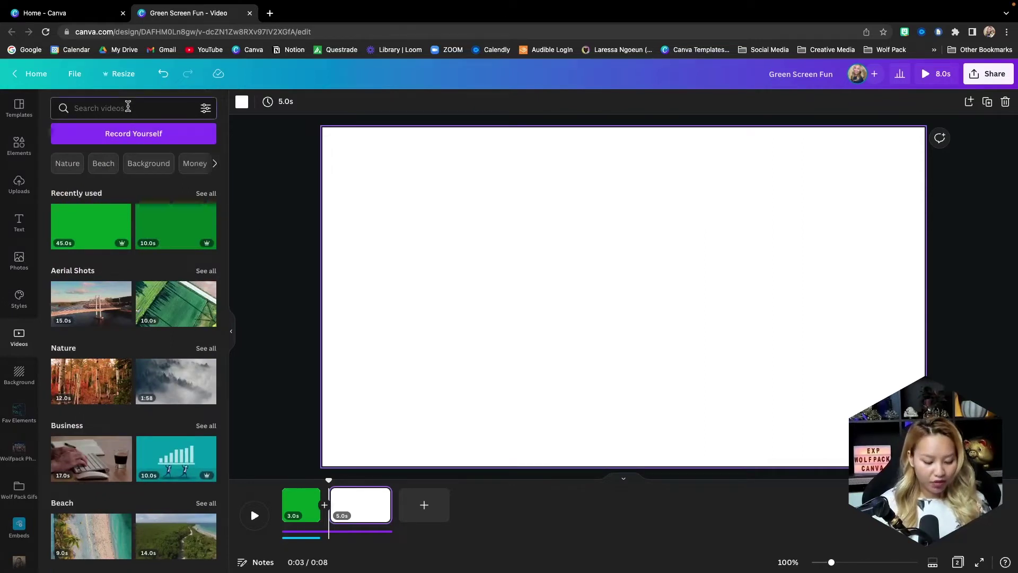
text(firew)
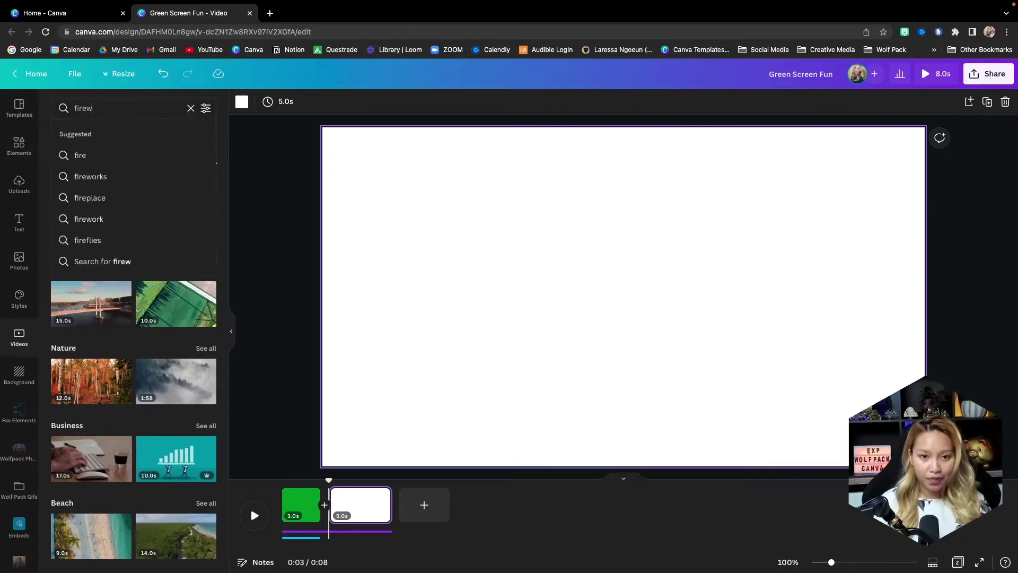
text(ork gre)
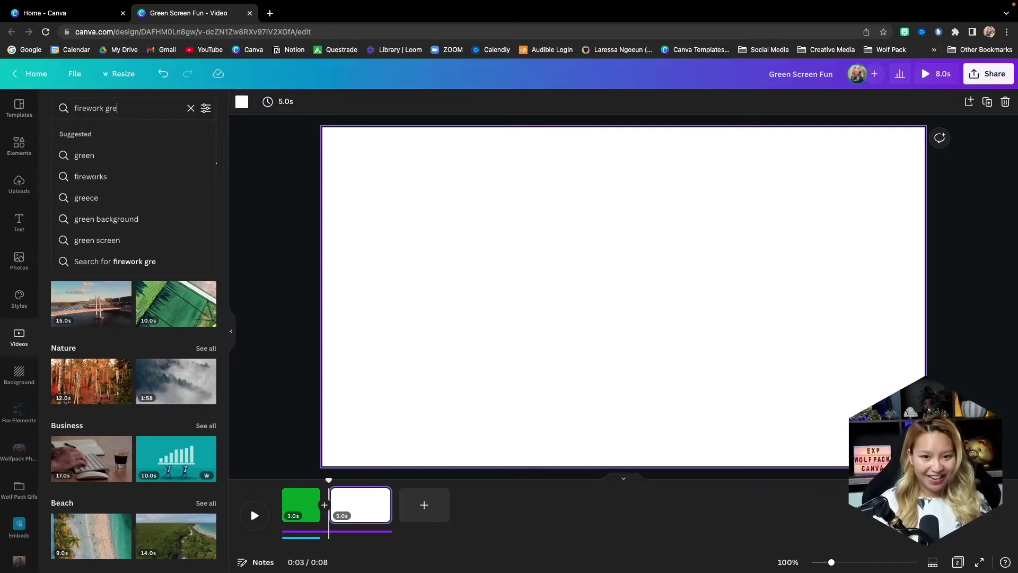
text(en screen)
key(Return)
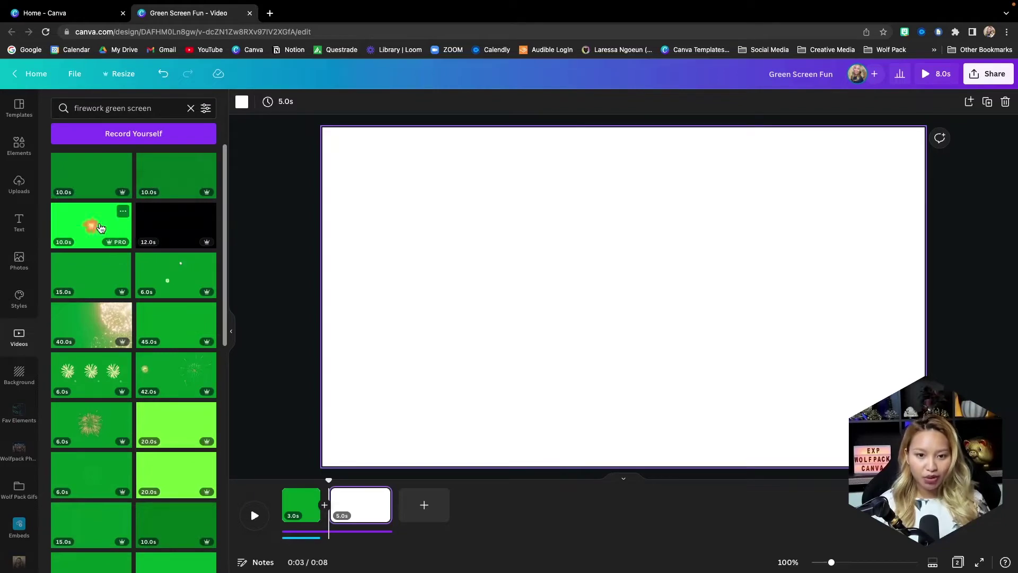
Step: Insert a 10-second firework green-screen video on the second page and set it as the background
click(176, 182)
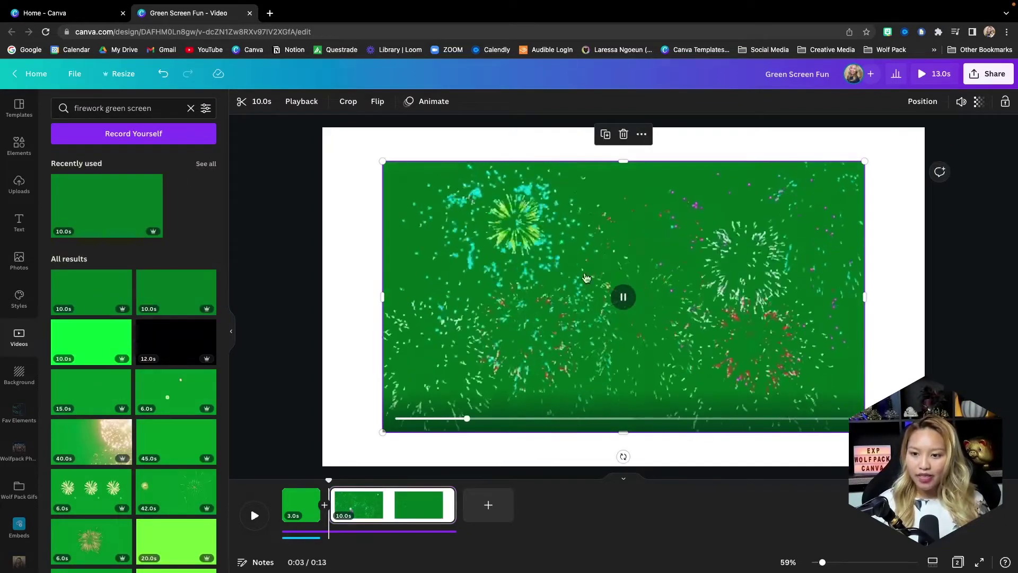
right_click(523, 268)
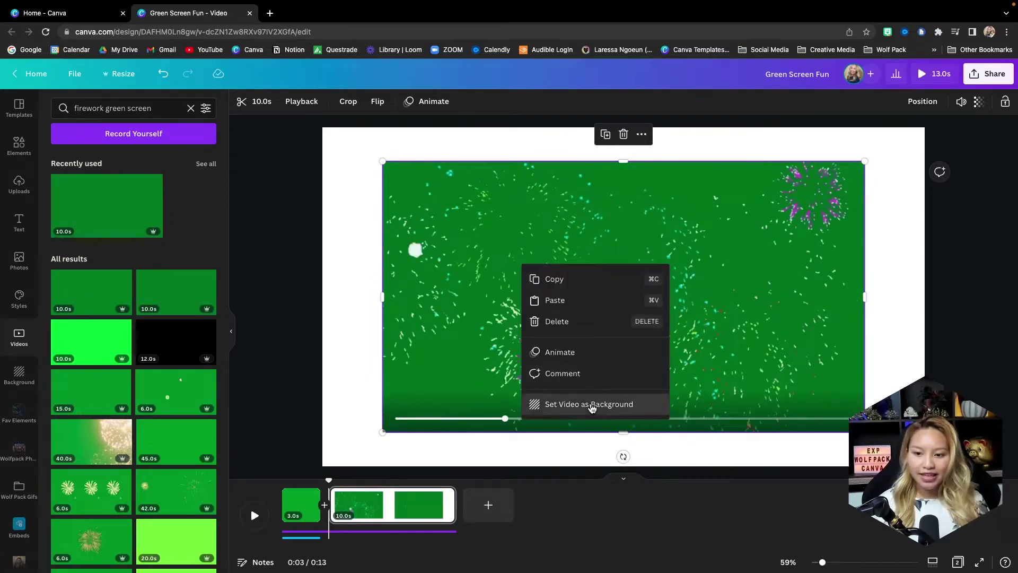
click(589, 404)
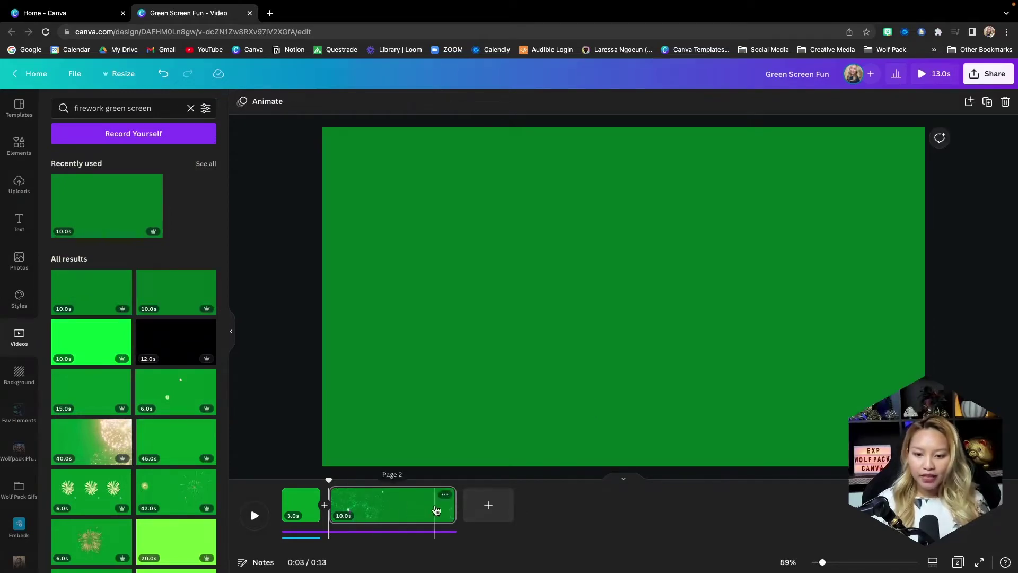
Step: Trim the firework background video to 5.0 seconds, adjust the selected segment slightly, and finish trimming
drag(454, 505, 383, 505)
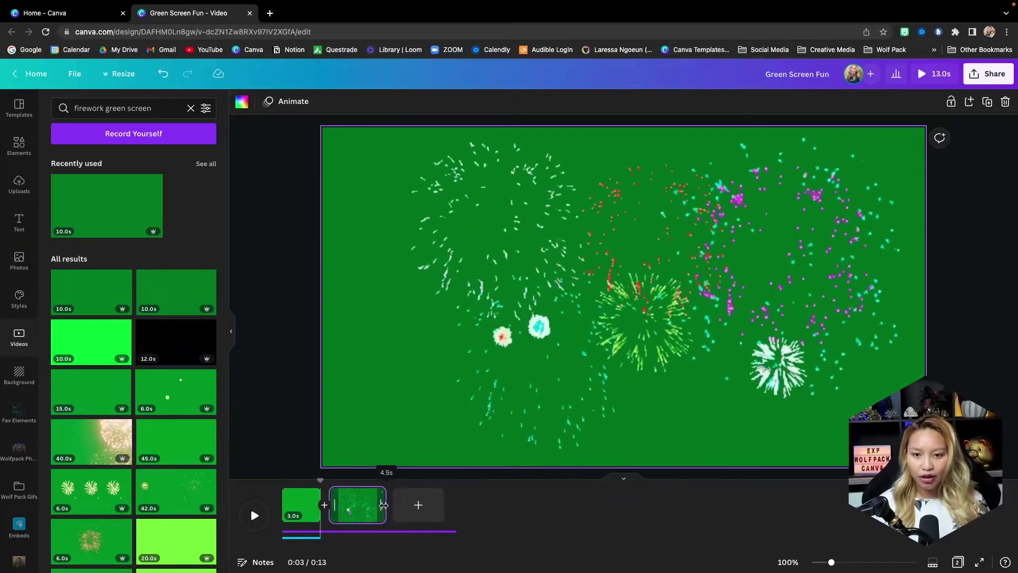
click(428, 330)
click(282, 102)
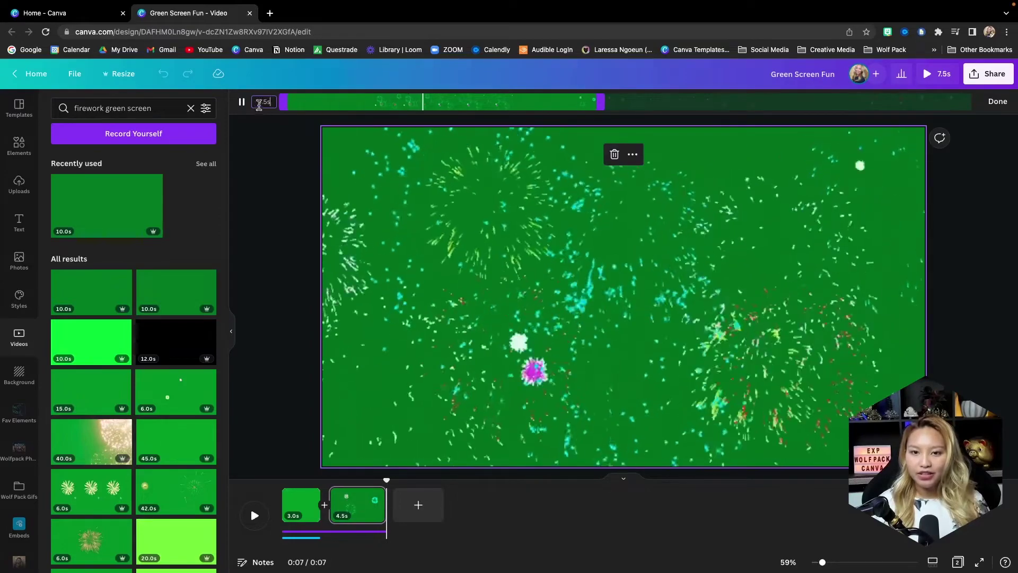
double_click(269, 102)
text(5)
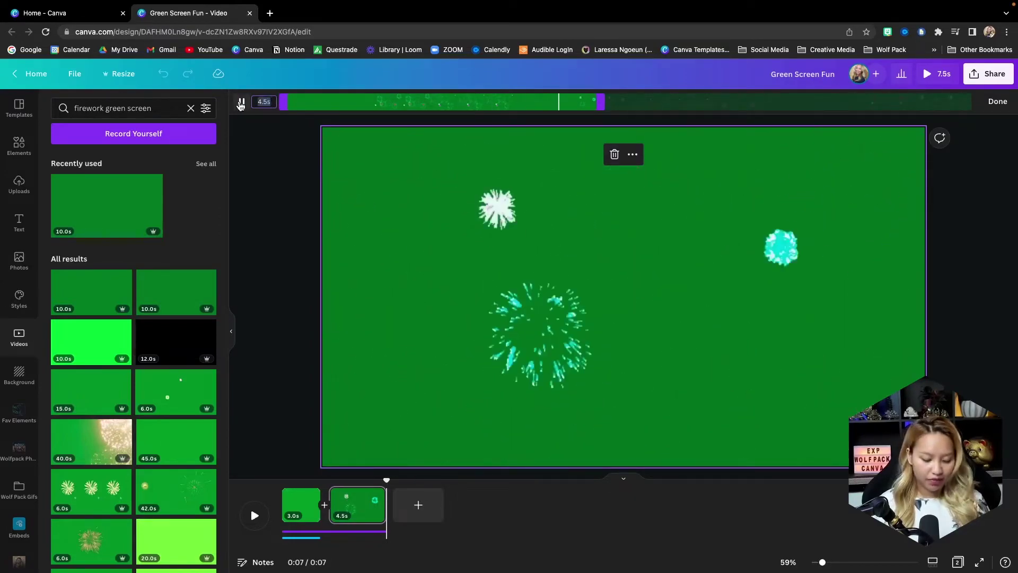
key(Return)
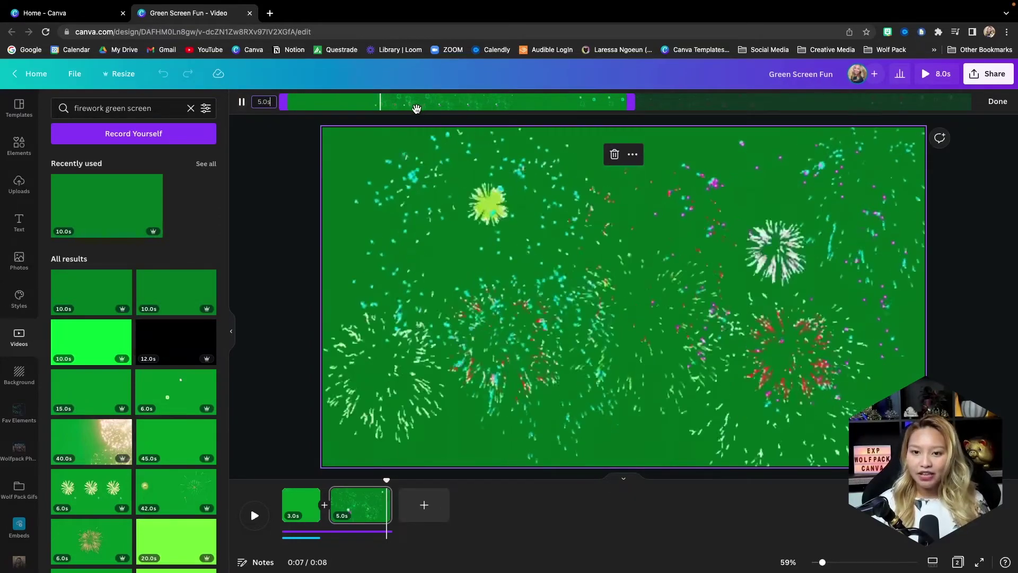
mouse_move(416, 106)
mouse_down()
mouse_move(666, 106)
mouse_move(409, 108)
mouse_up()
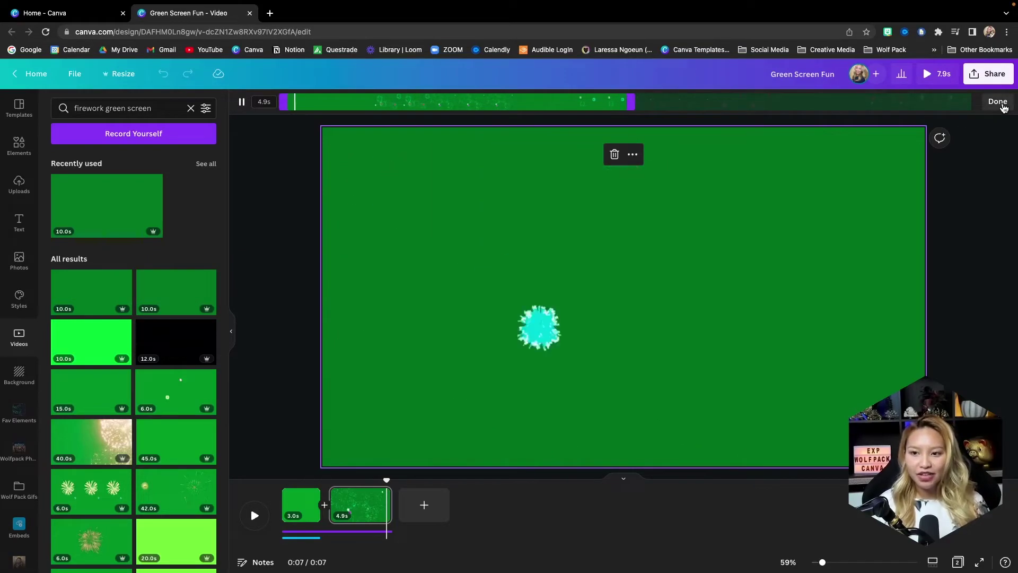
click(1002, 105)
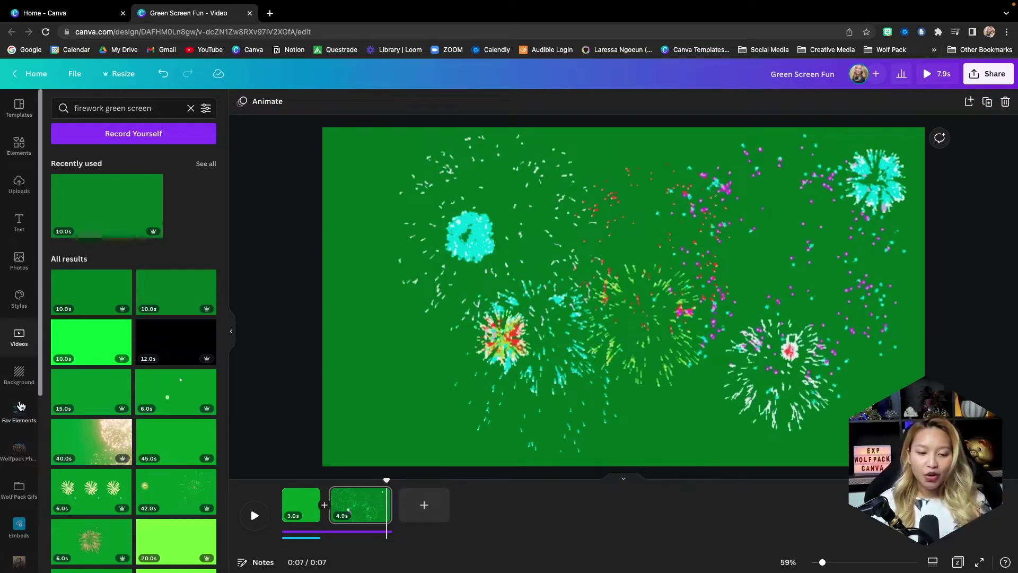
Step: Open the audio library and search it for "fireworks"
scroll(20, 405, down, 5)
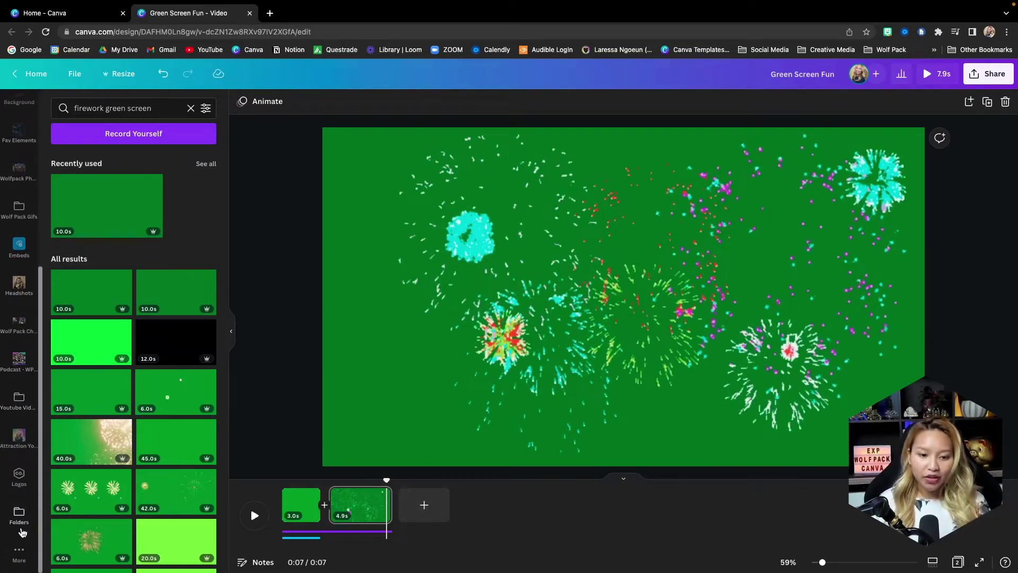
click(19, 552)
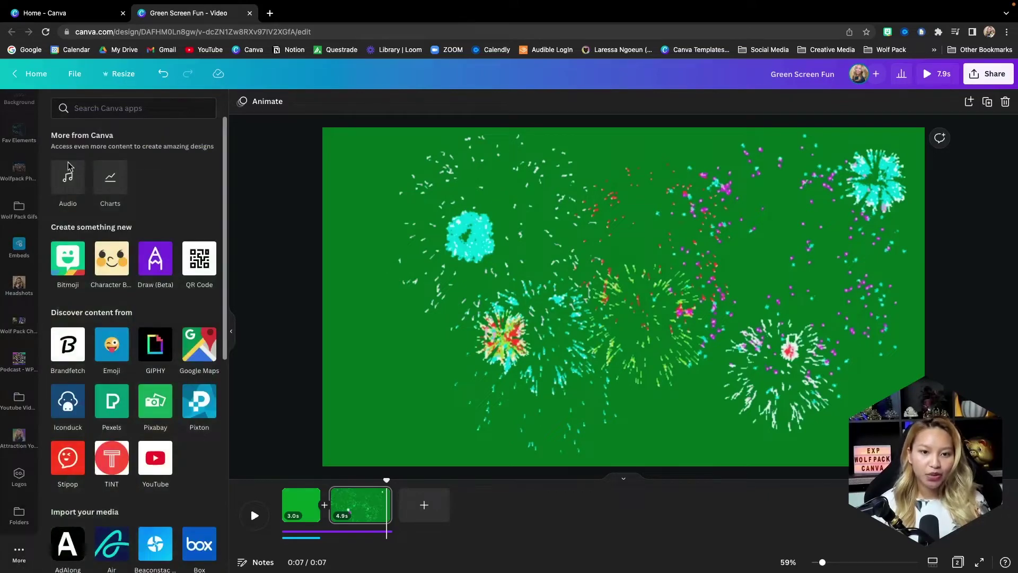
click(68, 172)
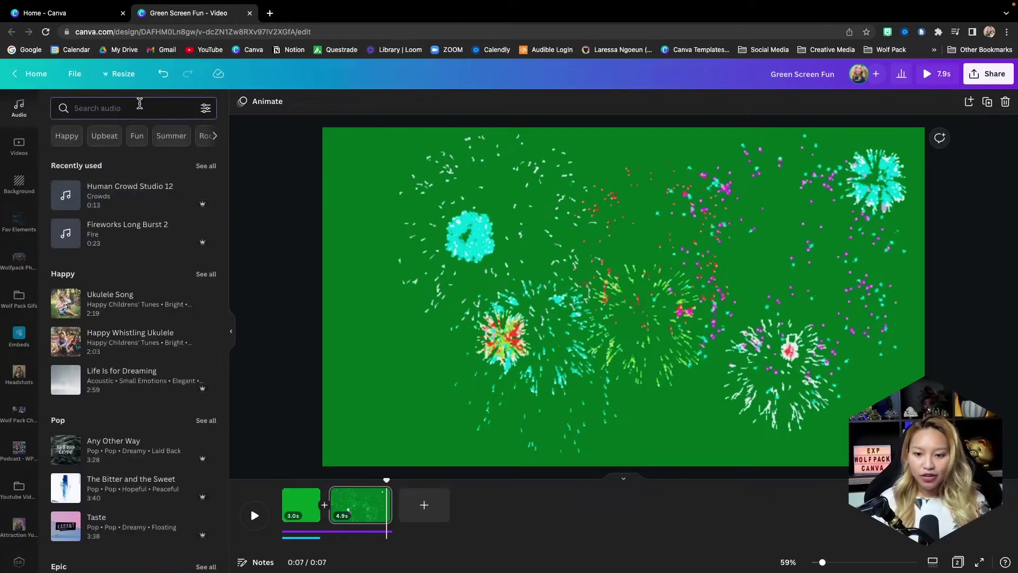
text(fi)
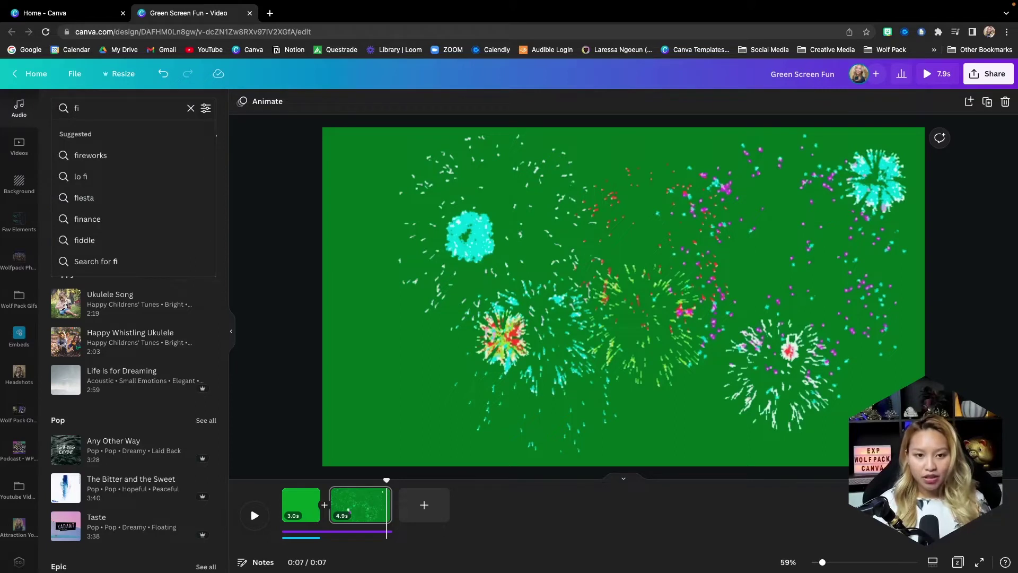
text(reworks)
key(Return)
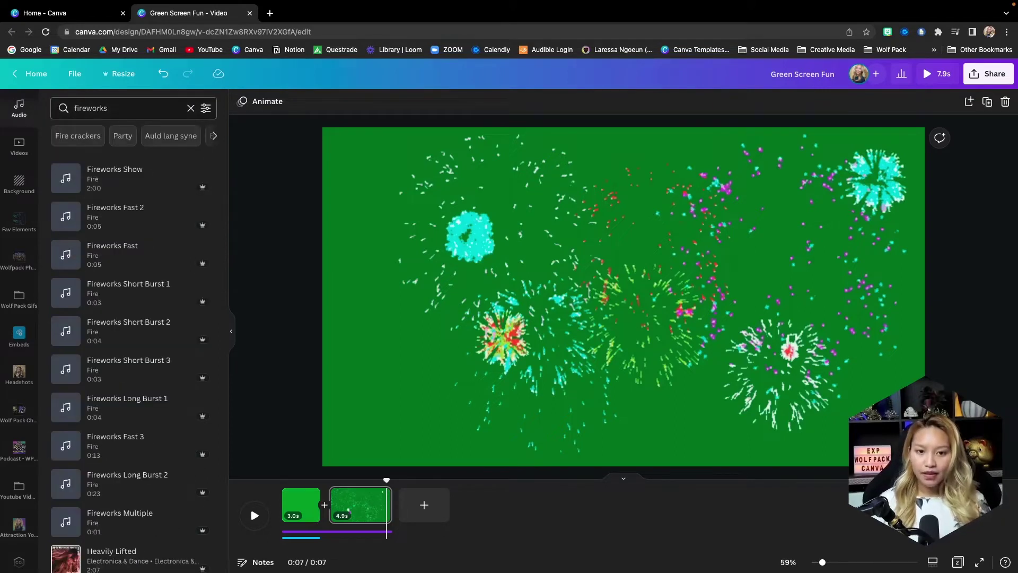
Step: Preview the Fireworks Show track, then add it under the second page with a length of about 4.3 seconds
click(64, 179)
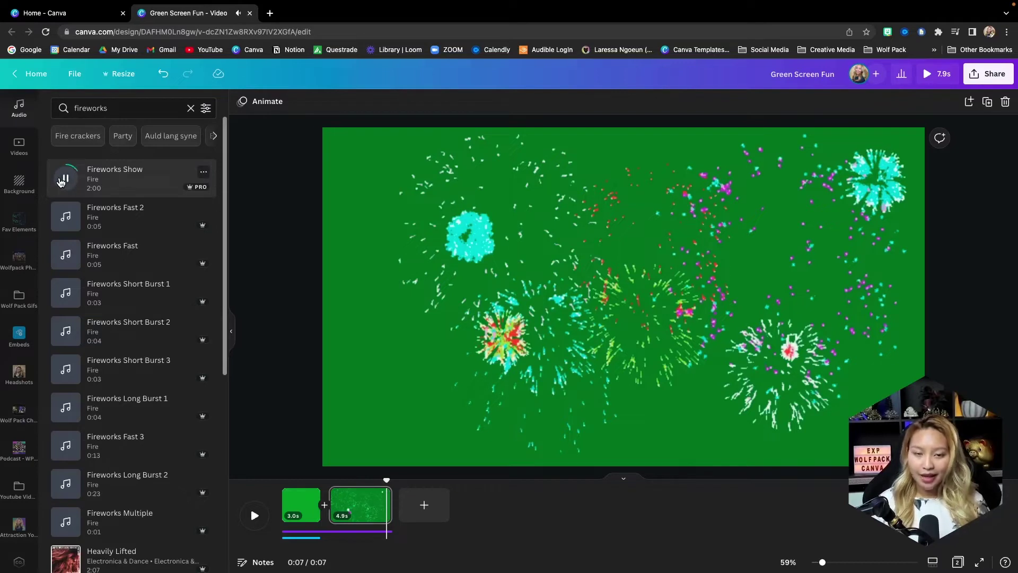
click(65, 178)
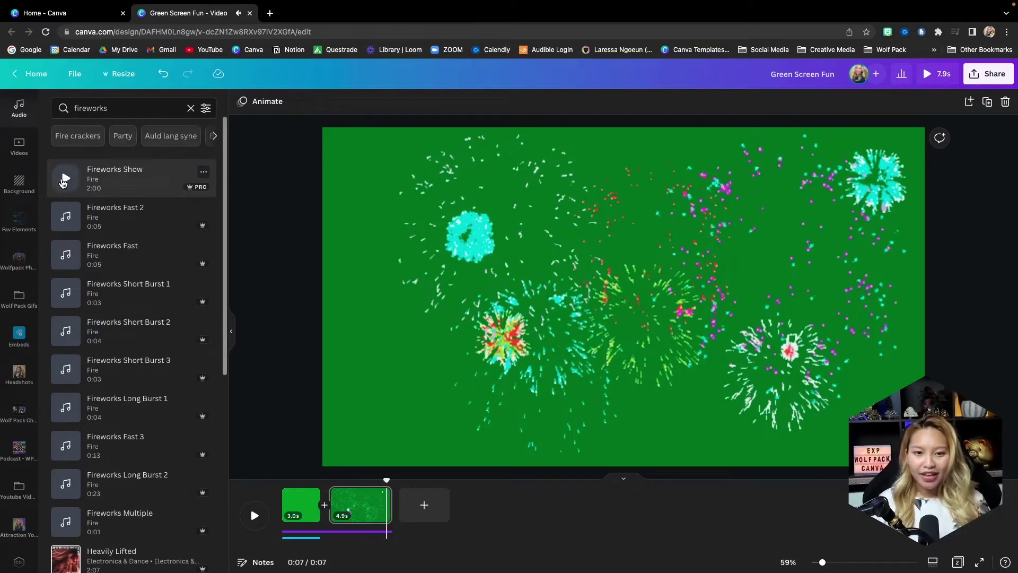
mouse_move(200, 192)
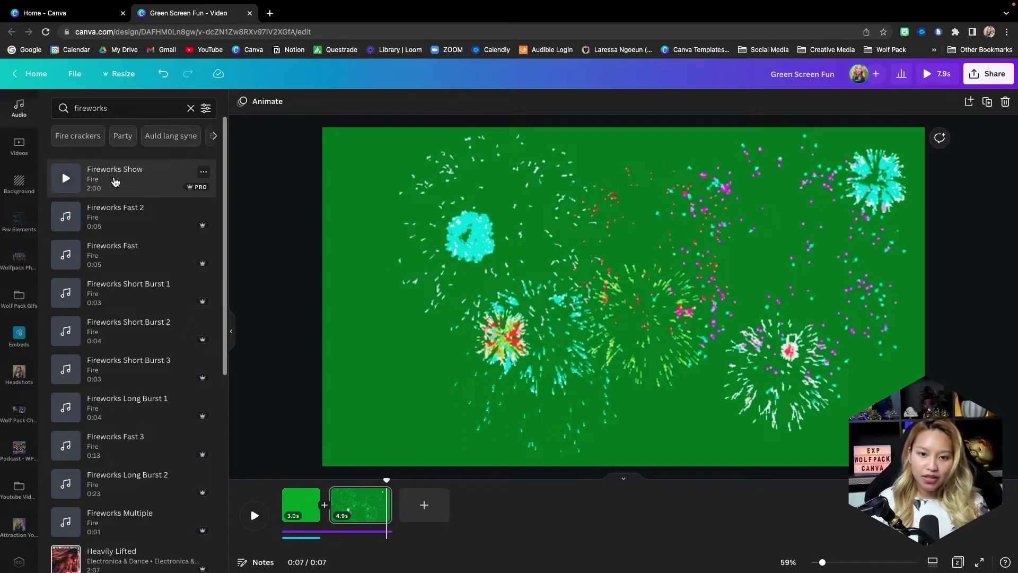
click(116, 182)
drag(488, 523, 342, 530)
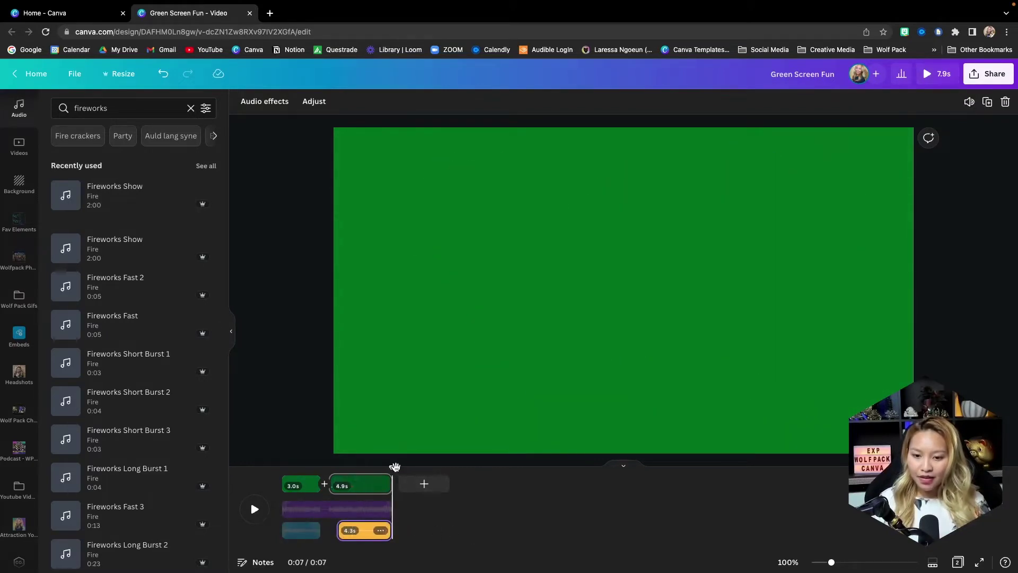
Step: Play back the second page from the start of its fireworks audio
drag(394, 466, 337, 466)
key(space)
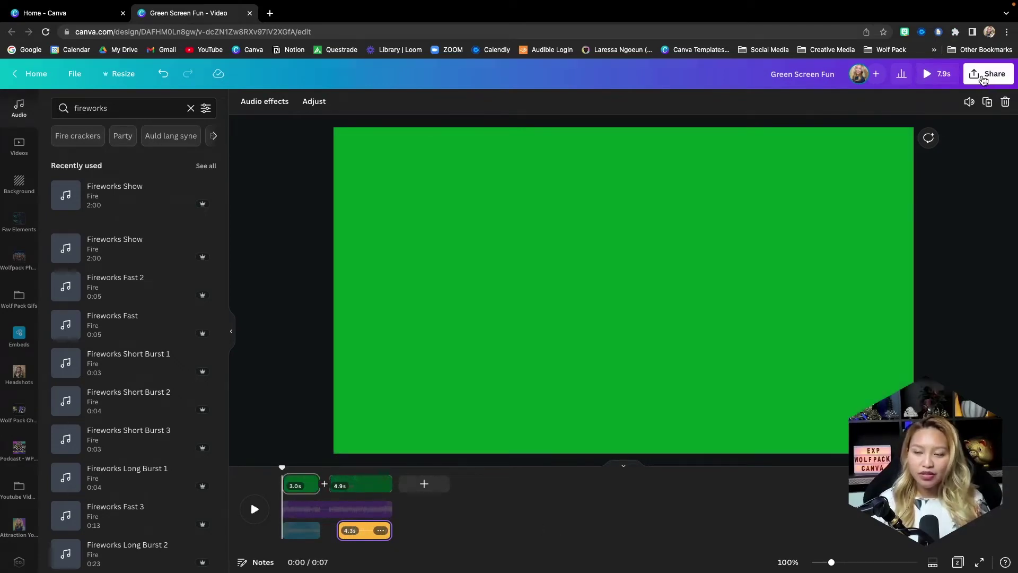
Step: Open the download options for the finished green-screen video
click(983, 77)
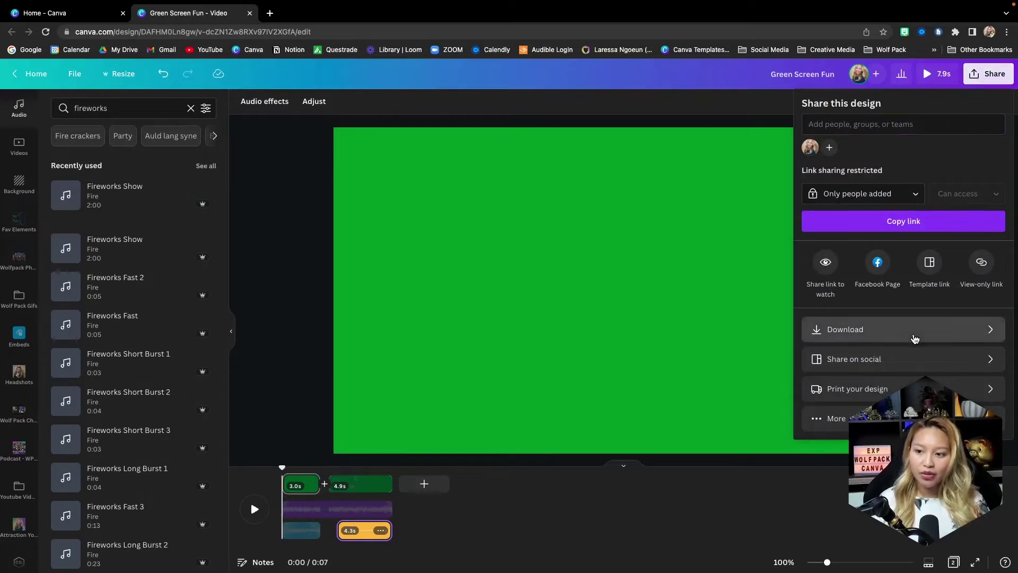
click(915, 337)
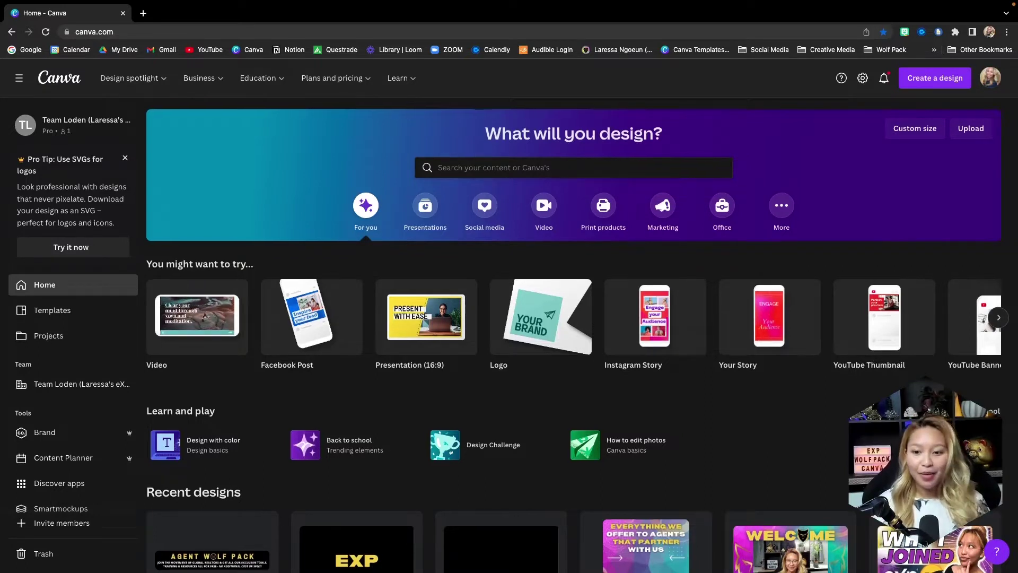
scroll(572, 318, down, 1)
scroll(573, 318, up, 1)
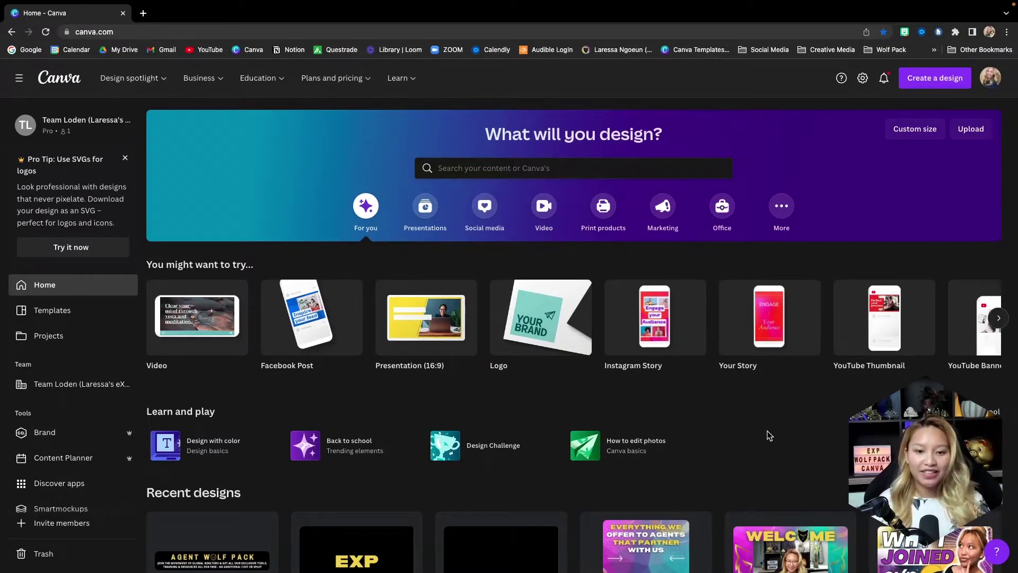
mouse_move(325, 336)
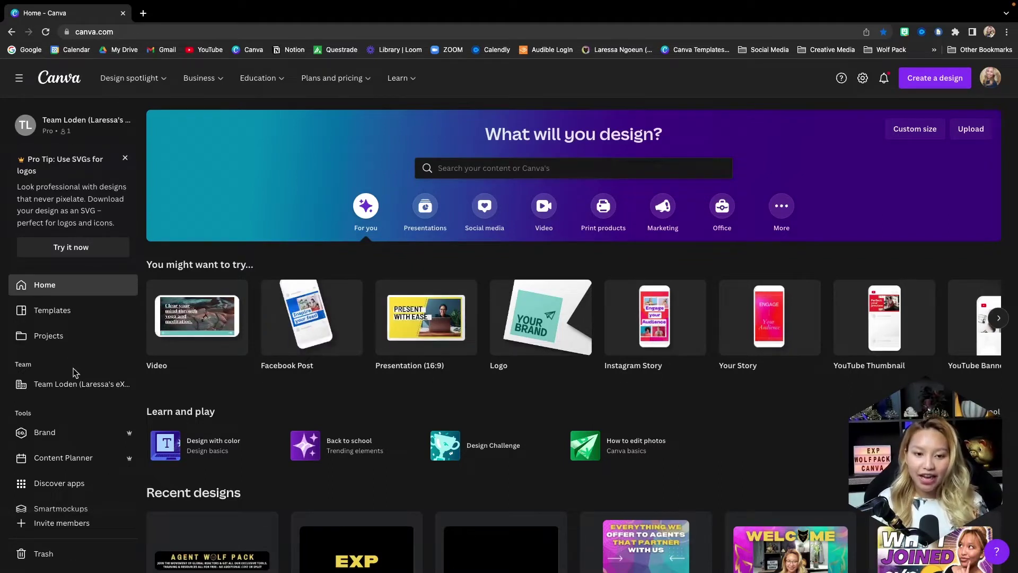
Step: Open the projects overview, expand the full folder list and open the Attraction YouTube folder
click(47, 342)
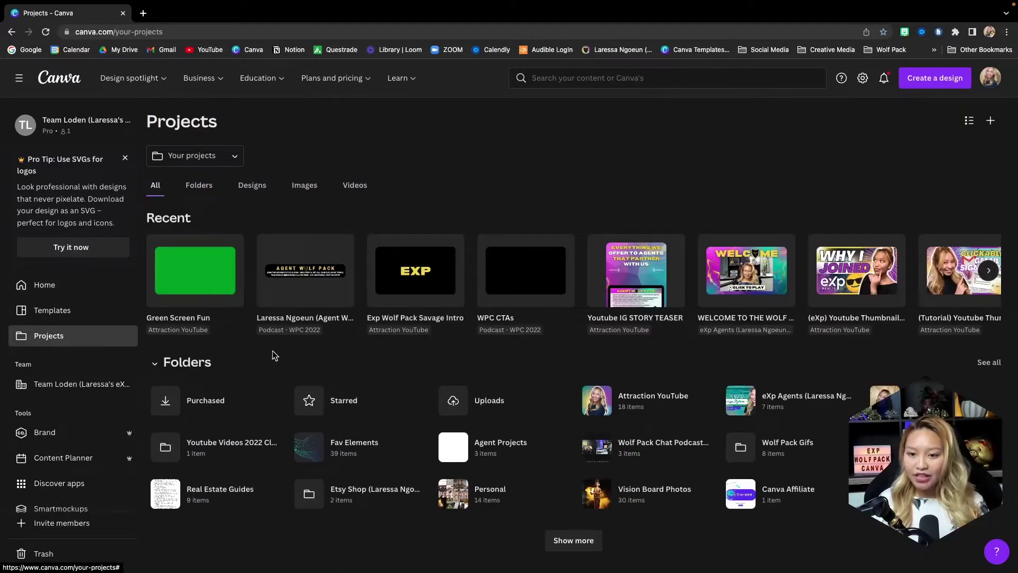
scroll(371, 392, down, 3)
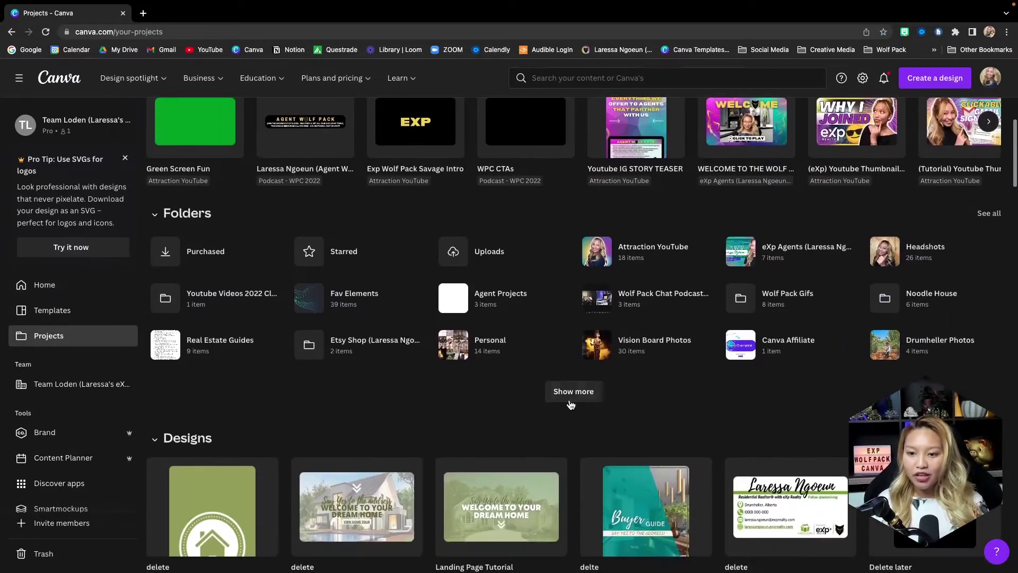
click(570, 402)
scroll(569, 399, up, 1)
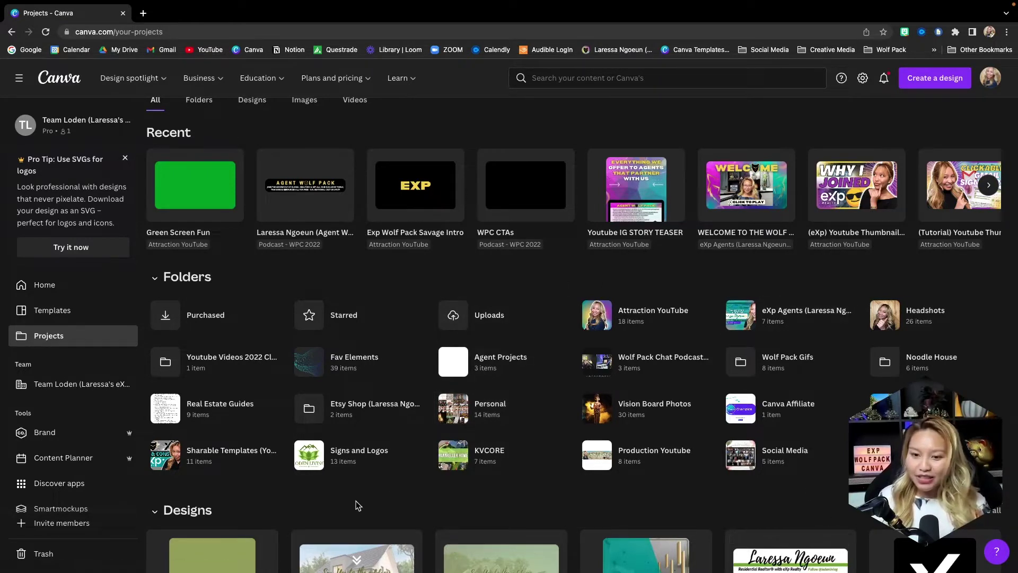
click(665, 325)
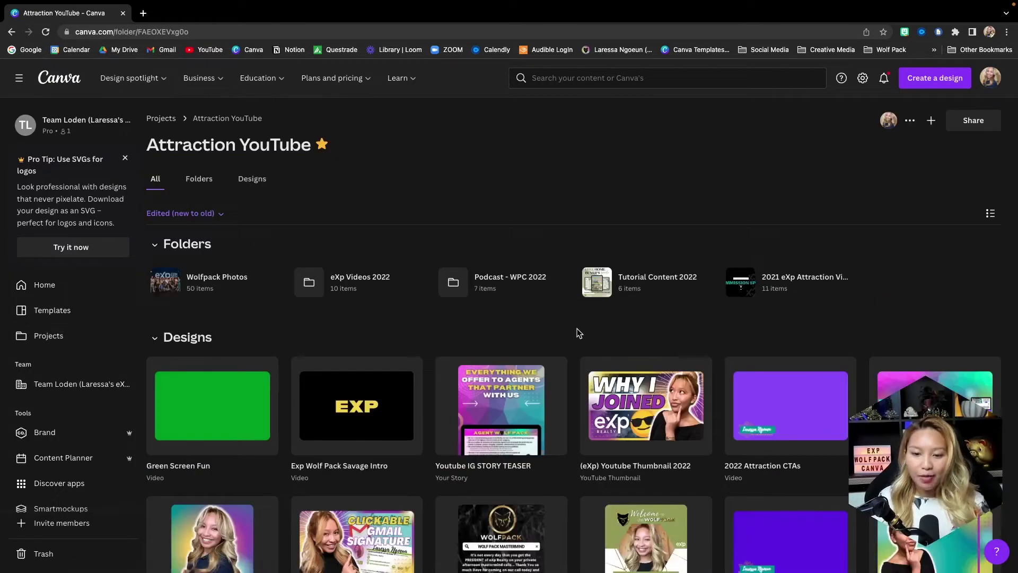
Step: Look through the subfolders and designs stored in the Attraction YouTube folder
scroll(579, 333, down, 1)
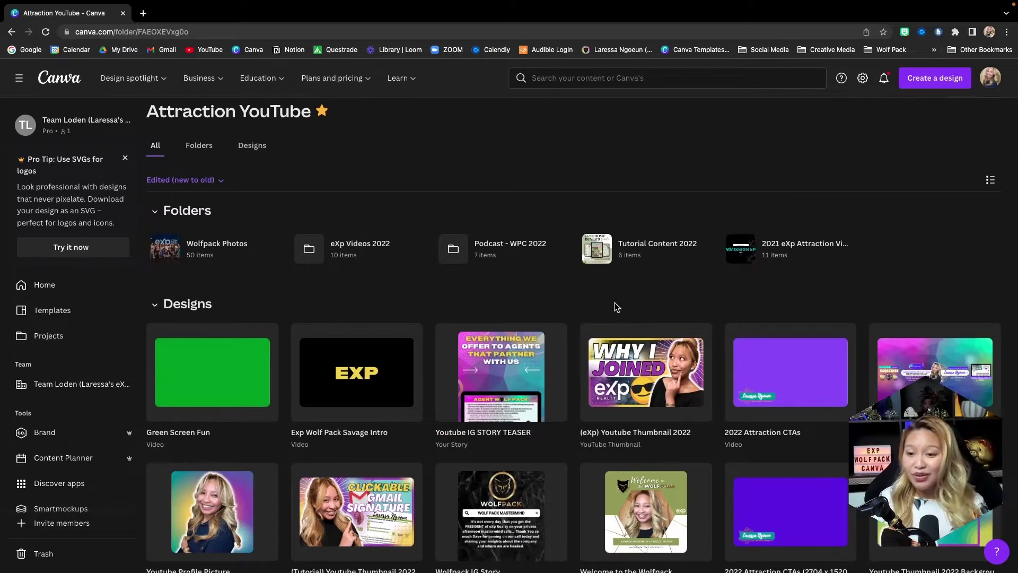
scroll(617, 308, down, 3)
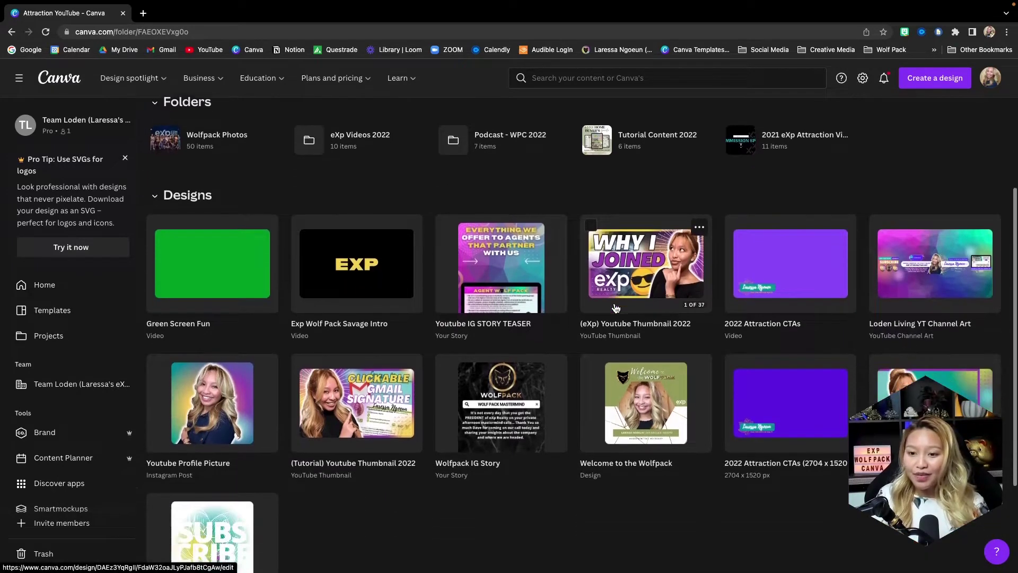
scroll(615, 308, down, 1)
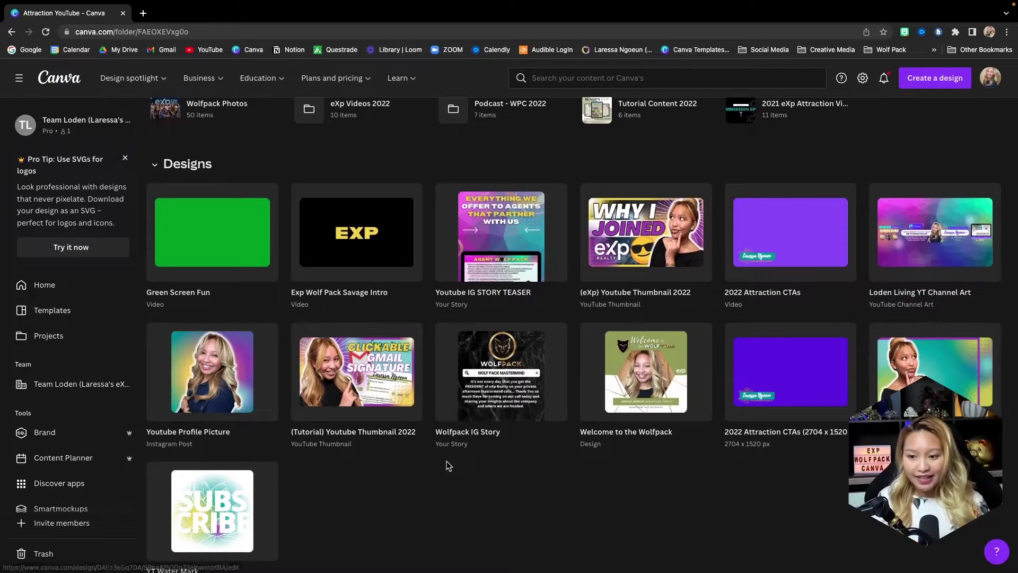
scroll(448, 466, up, 5)
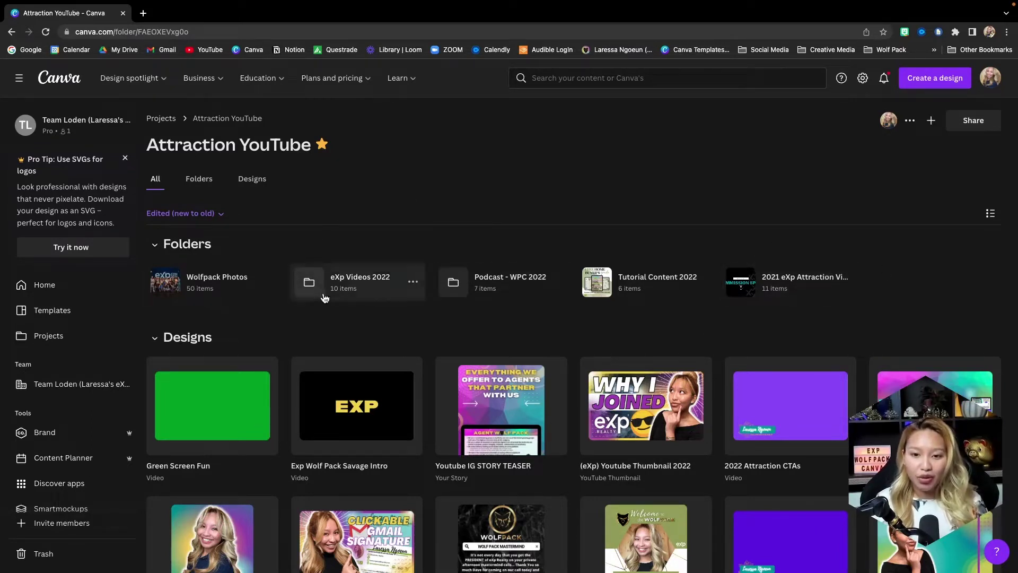
scroll(411, 326, down, 2)
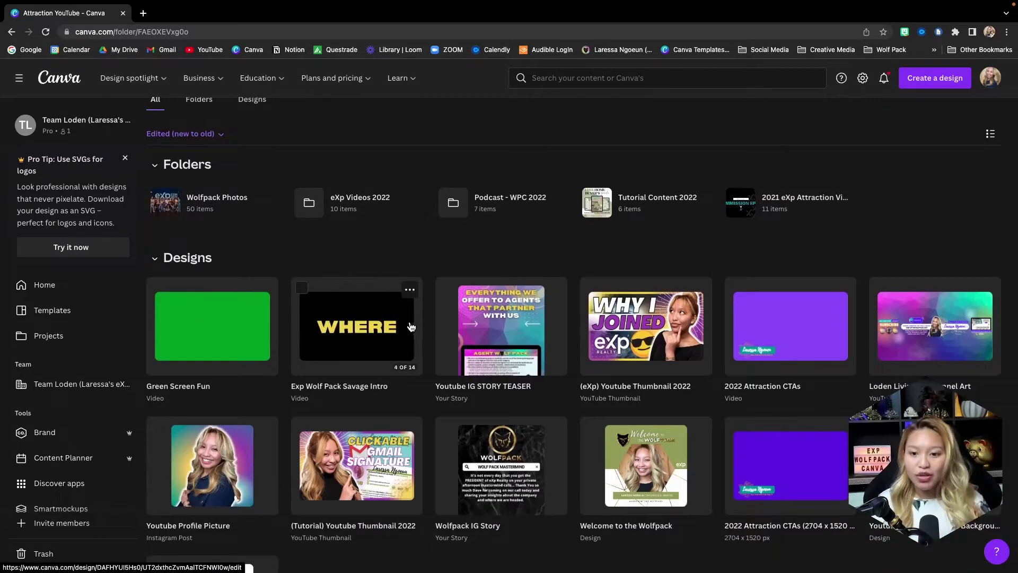
scroll(646, 309, down, 1)
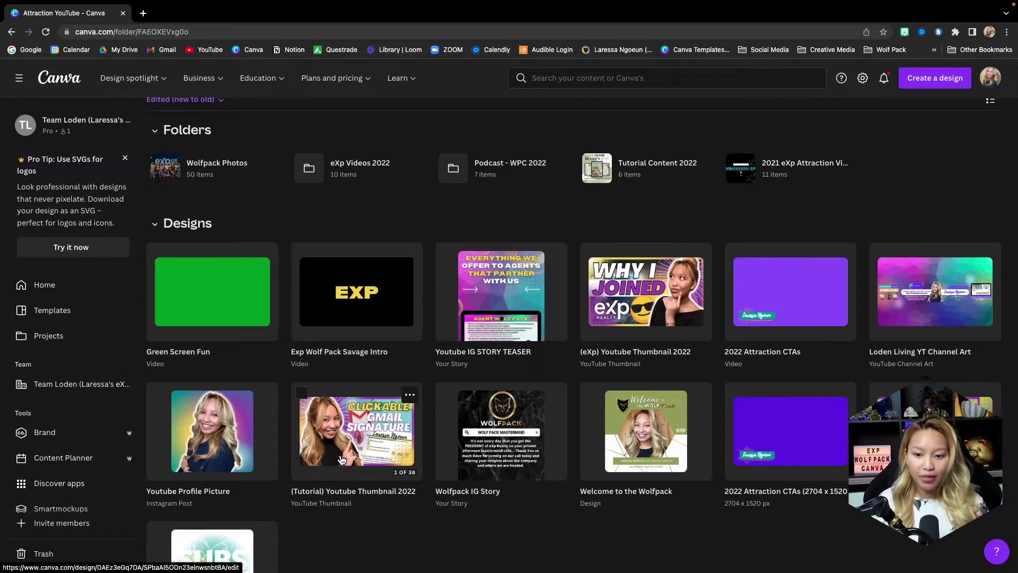
scroll(342, 459, down, 1)
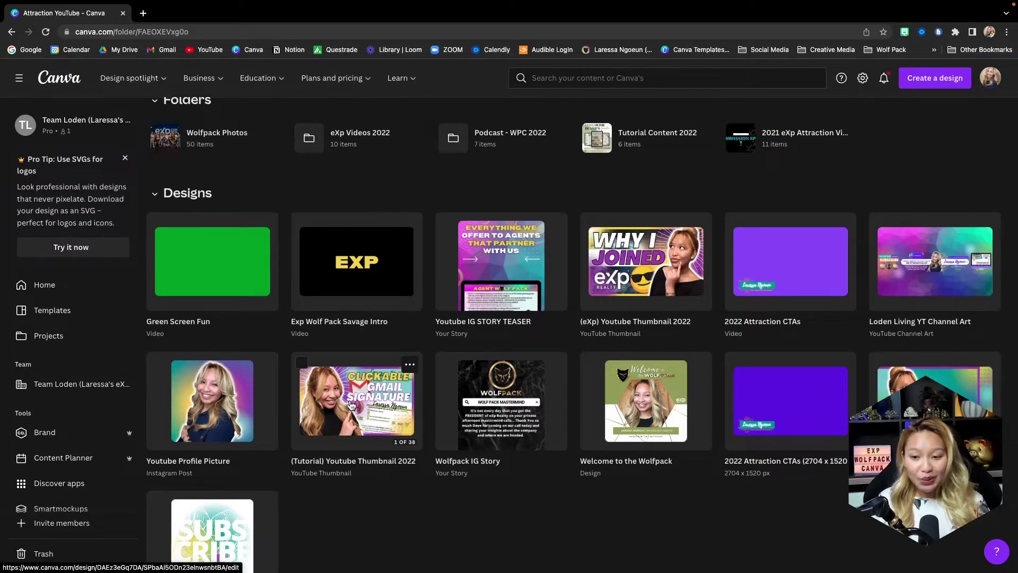
scroll(350, 405, down, 1)
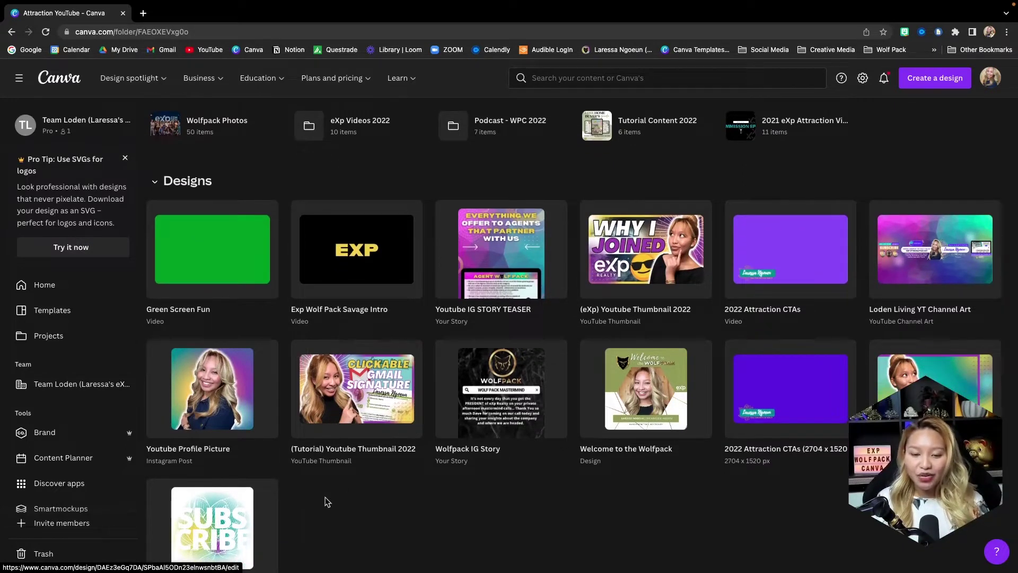
scroll(417, 524, down, 2)
scroll(418, 523, up, 3)
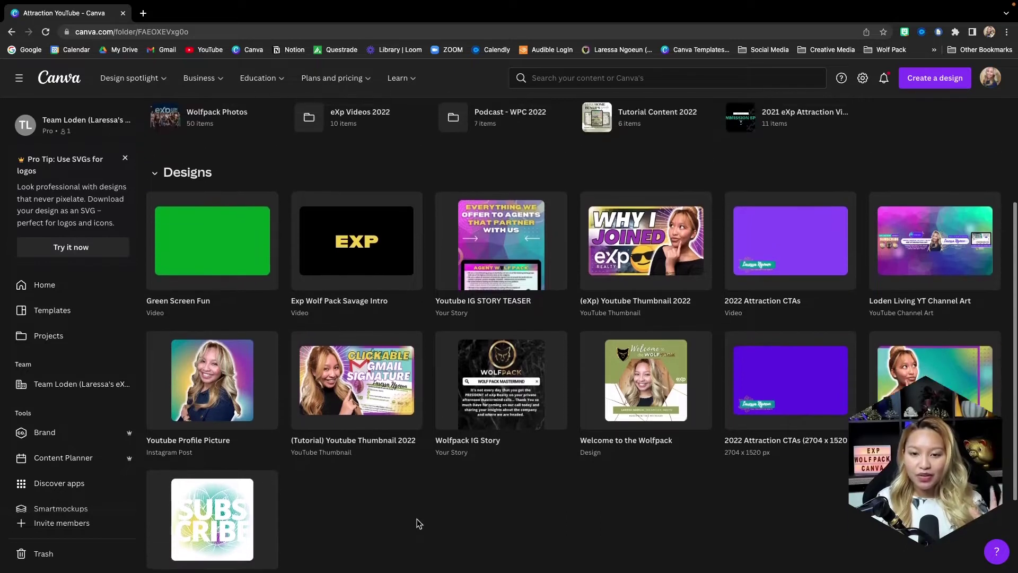
scroll(418, 524, up, 2)
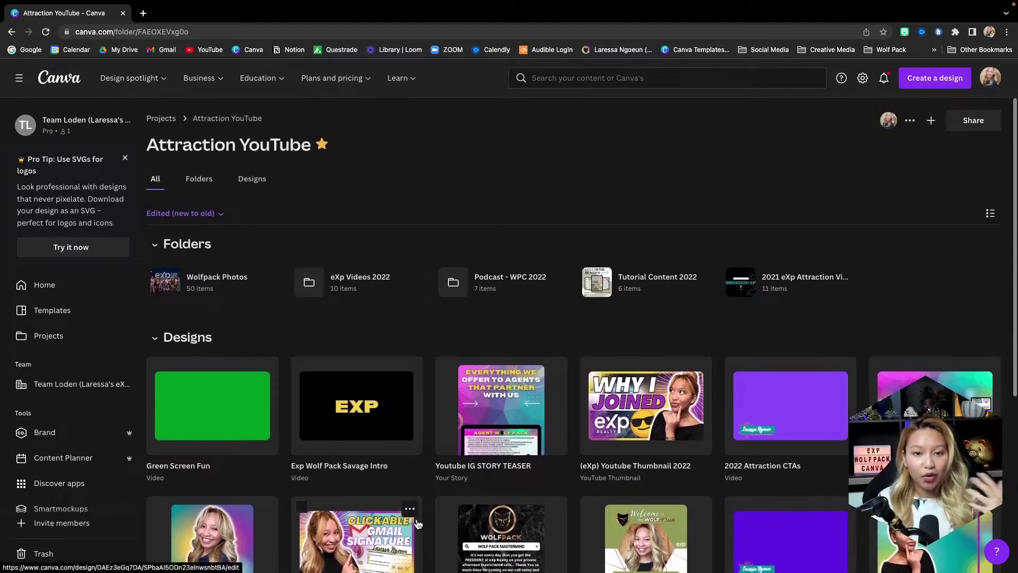
scroll(332, 318, down, 1)
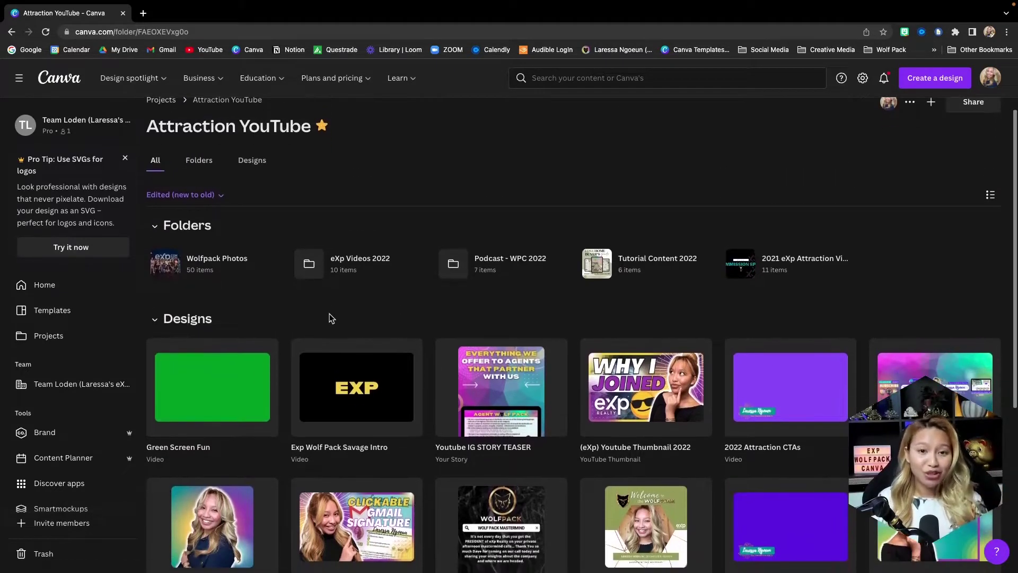
scroll(329, 314, down, 1)
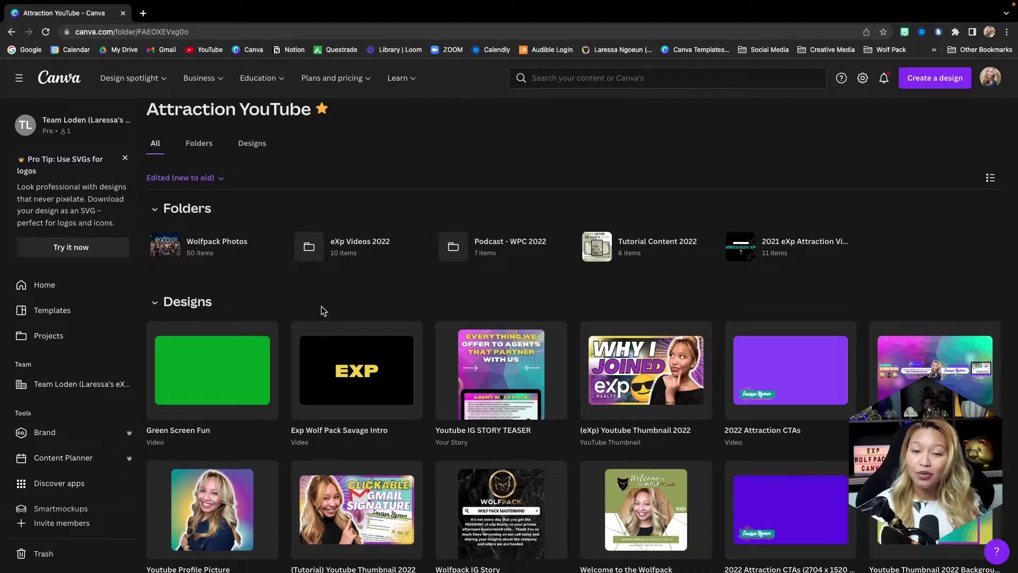
scroll(322, 307, down, 1)
scroll(322, 306, up, 3)
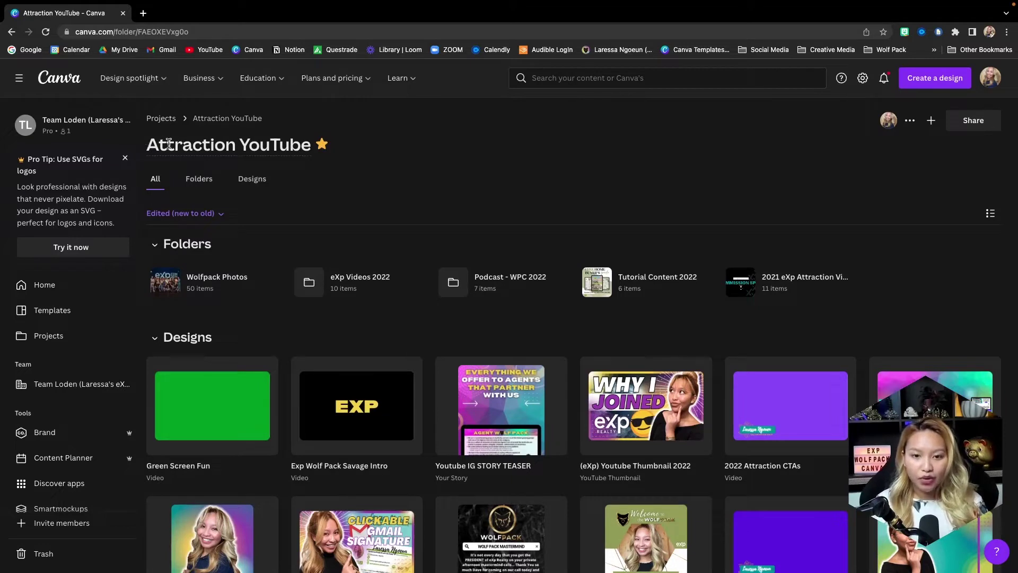
Step: Unstar and re-star the Attraction YouTube folder, and review the list of starred folders
click(322, 148)
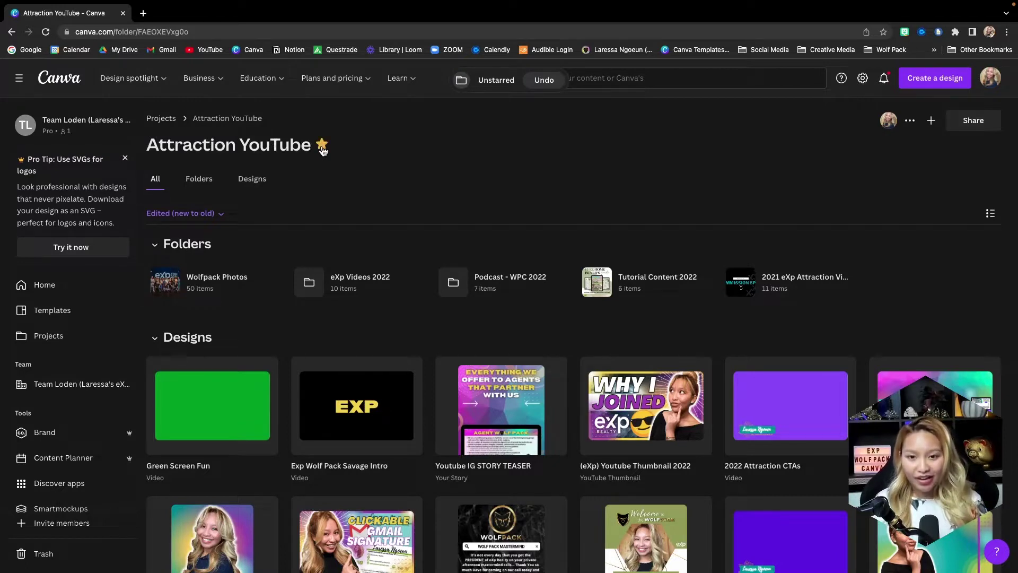
scroll(348, 201, down, 1)
scroll(58, 413, down, 5)
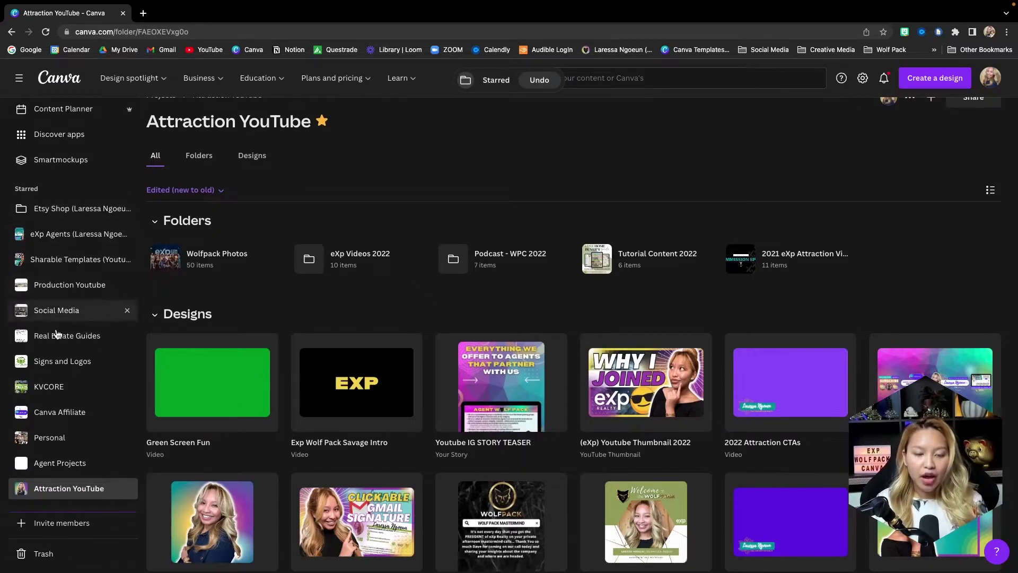
scroll(64, 414, down, 1)
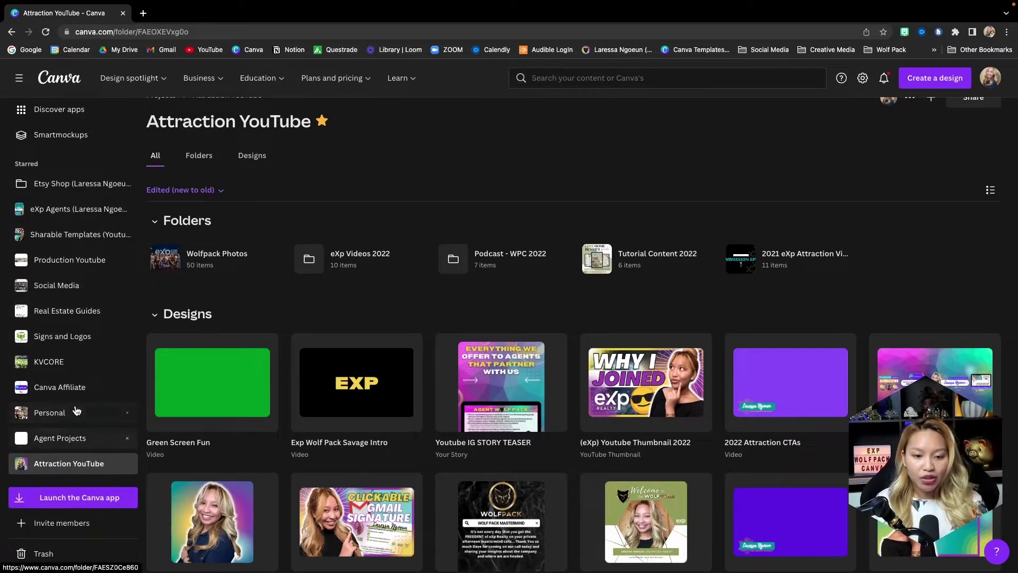
scroll(76, 409, up, 1)
scroll(76, 409, down, 1)
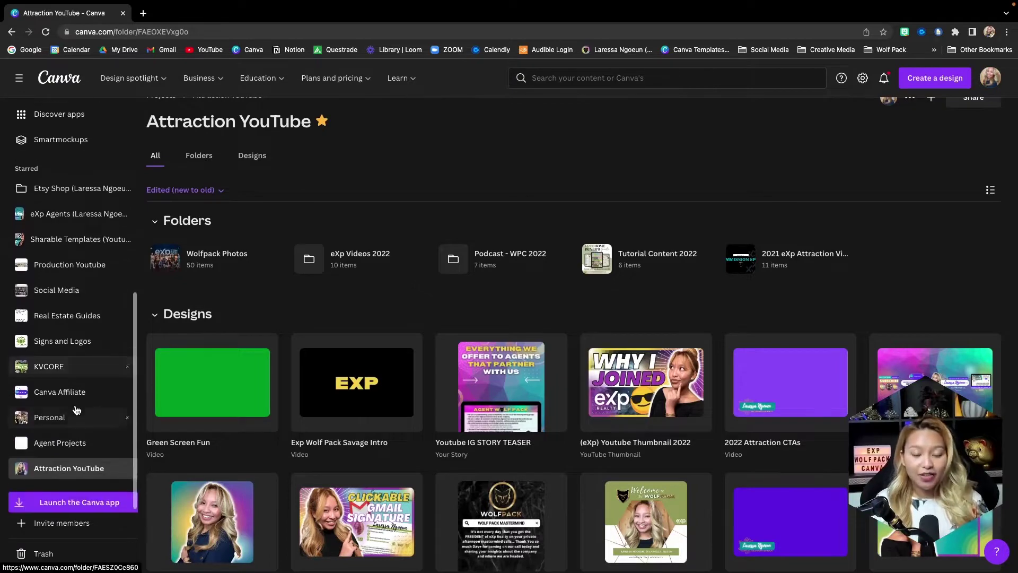
scroll(75, 408, up, 1)
scroll(74, 393, up, 5)
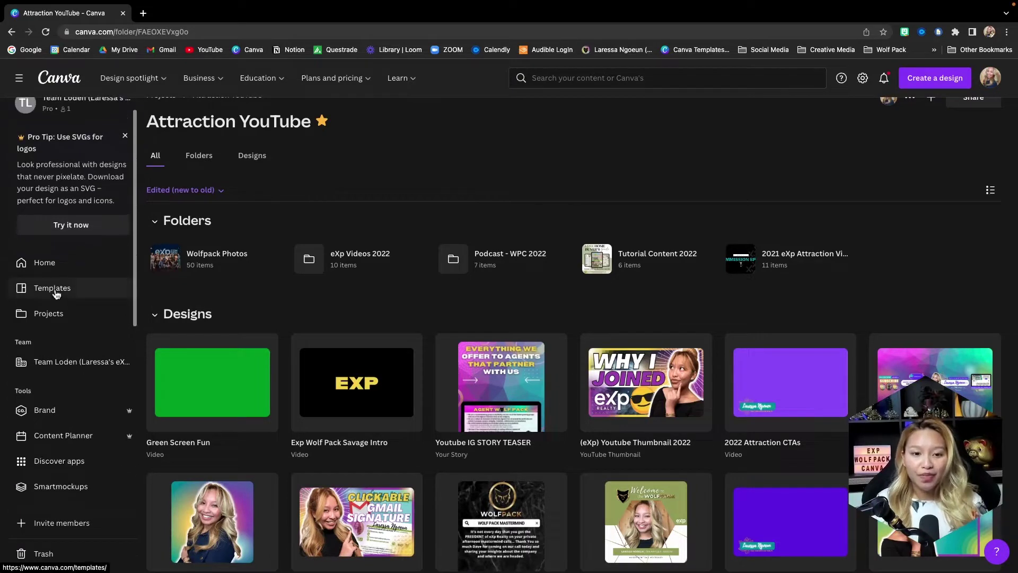
Step: Open the "Things that go wrong when buying a home (Oct.18/21)" design from the 2021 YT Videos folder and play it from the start
click(68, 320)
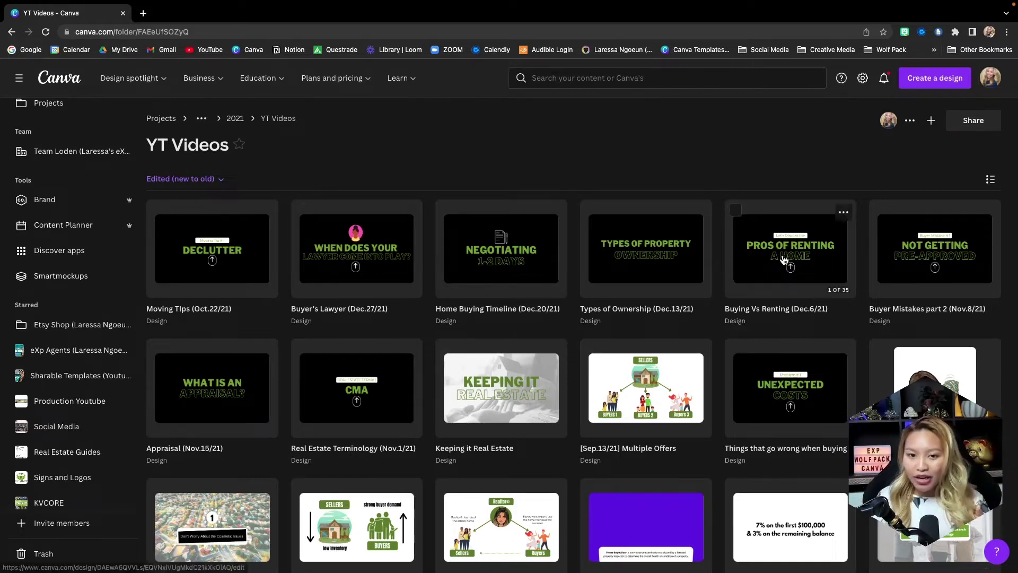
scroll(688, 175, down, 1)
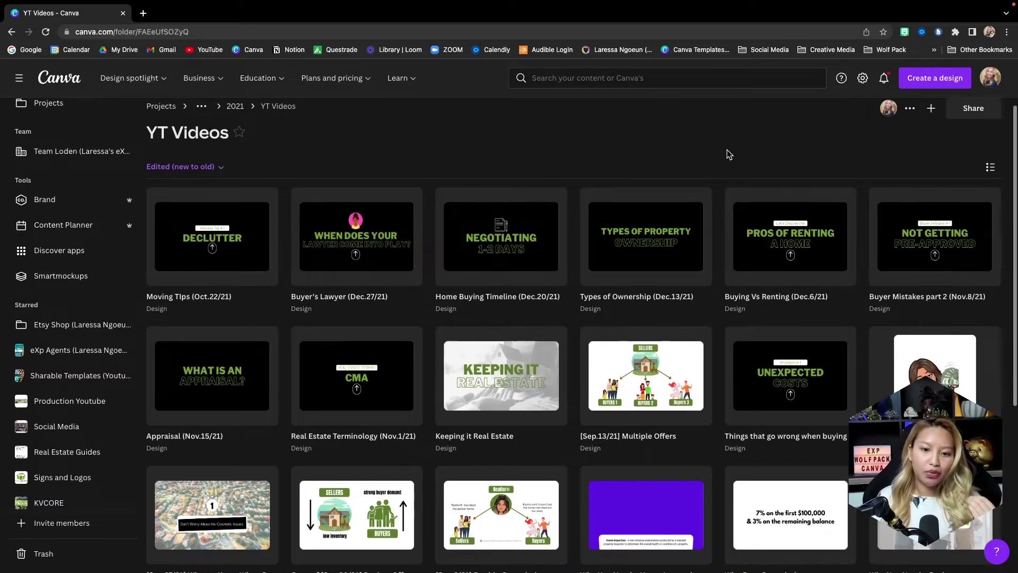
scroll(728, 155, down, 2)
click(790, 366)
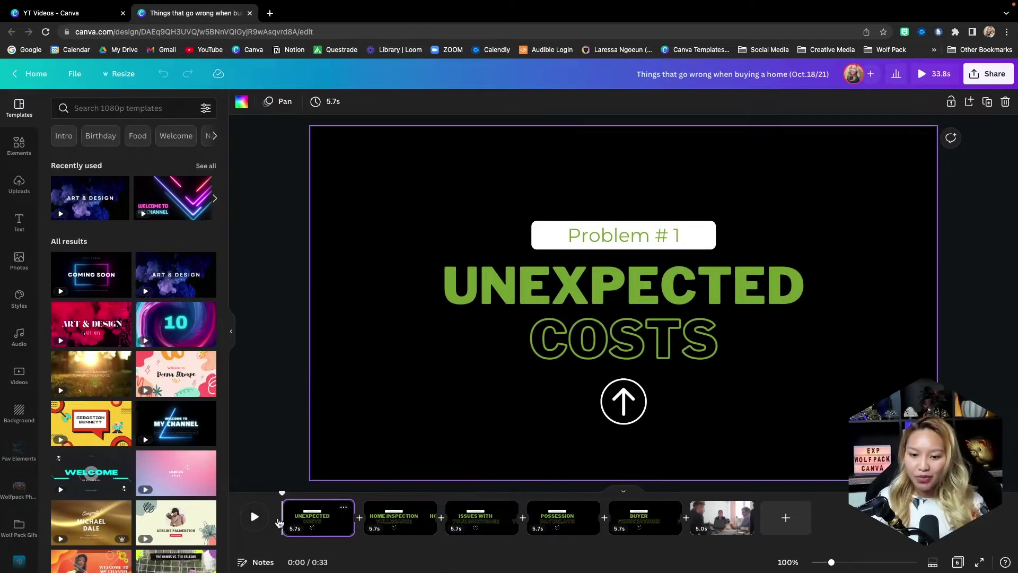
mouse_move(283, 492)
mouse_down()
mouse_move(383, 486)
mouse_move(282, 490)
mouse_up()
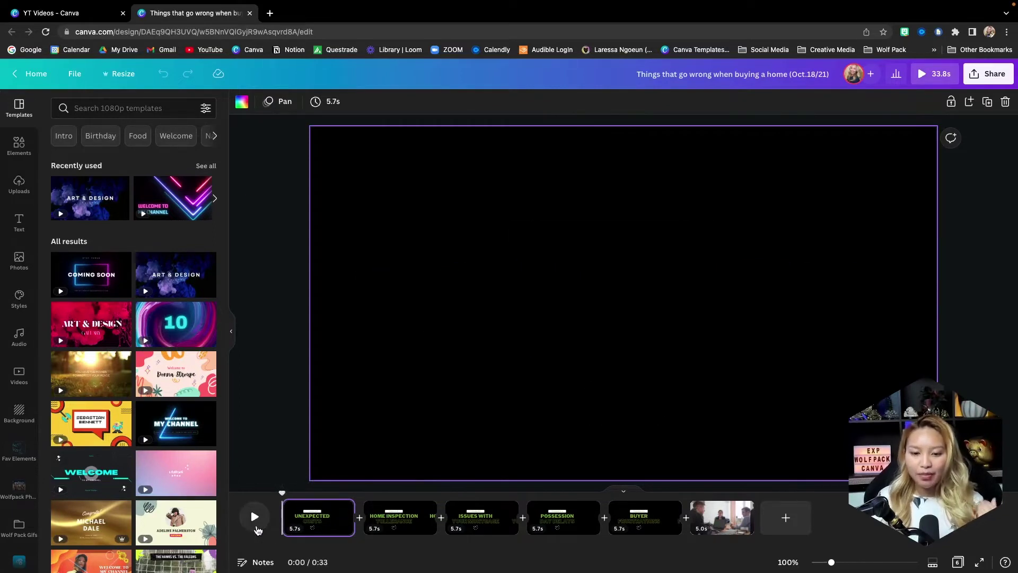
click(254, 524)
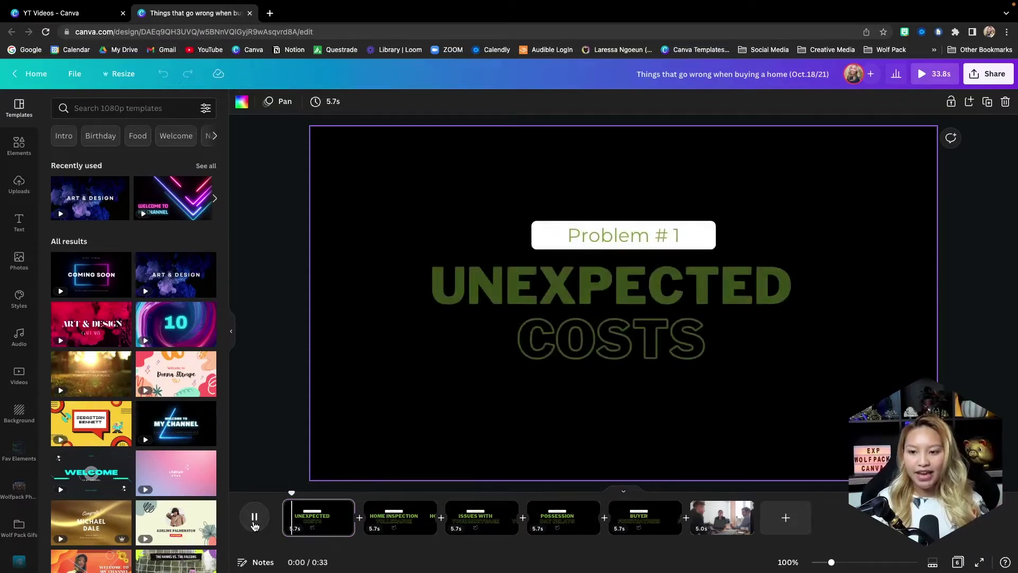
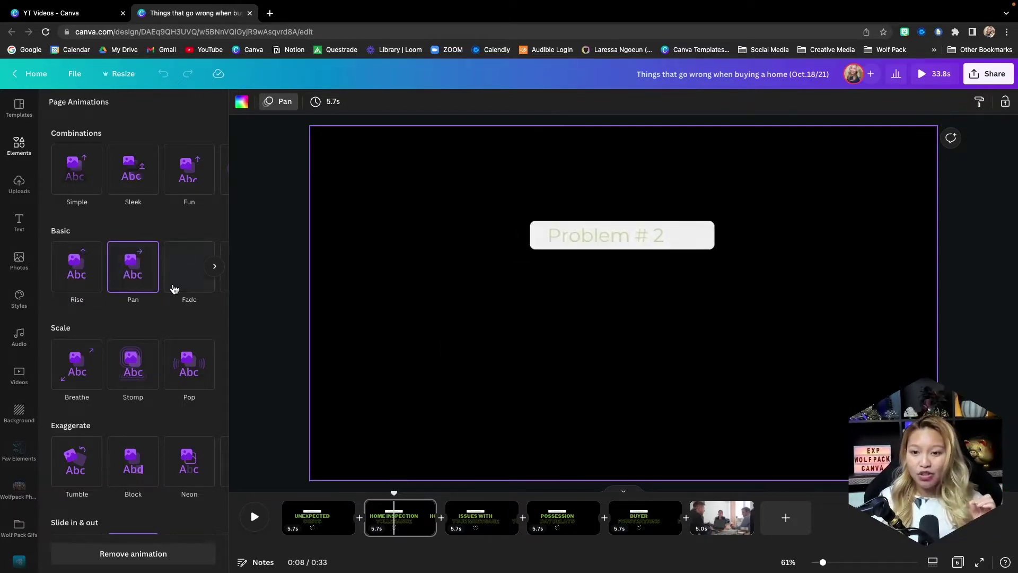
Step: Apply the Block text animation to the "Problem # 2" text and play back the second page from its start
click(611, 240)
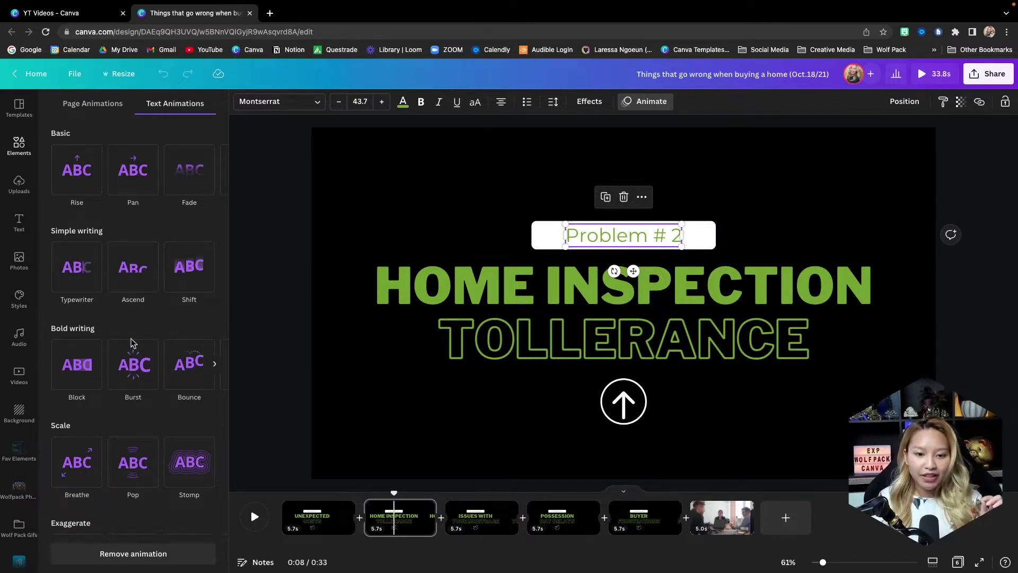
click(79, 365)
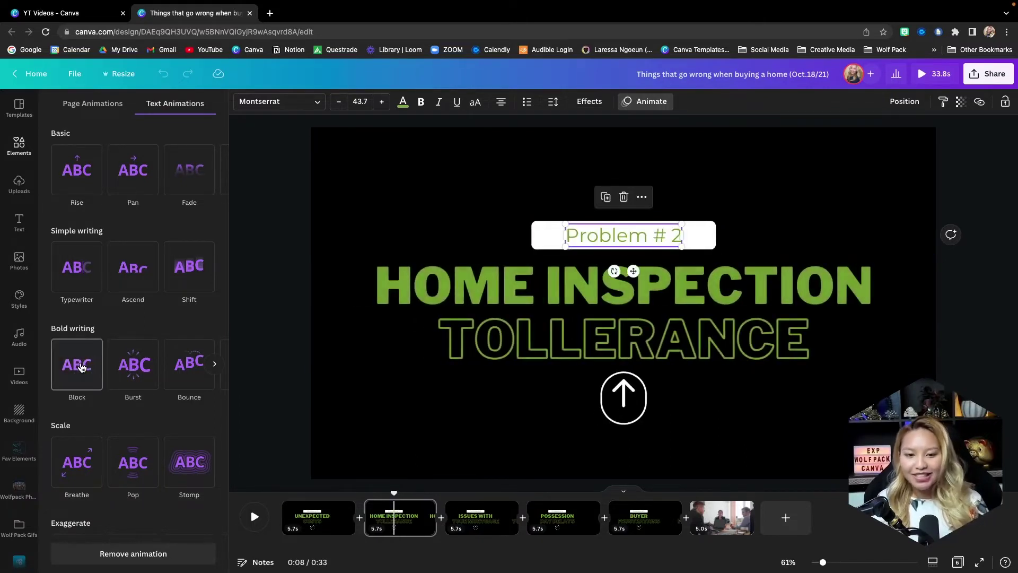
click(136, 380)
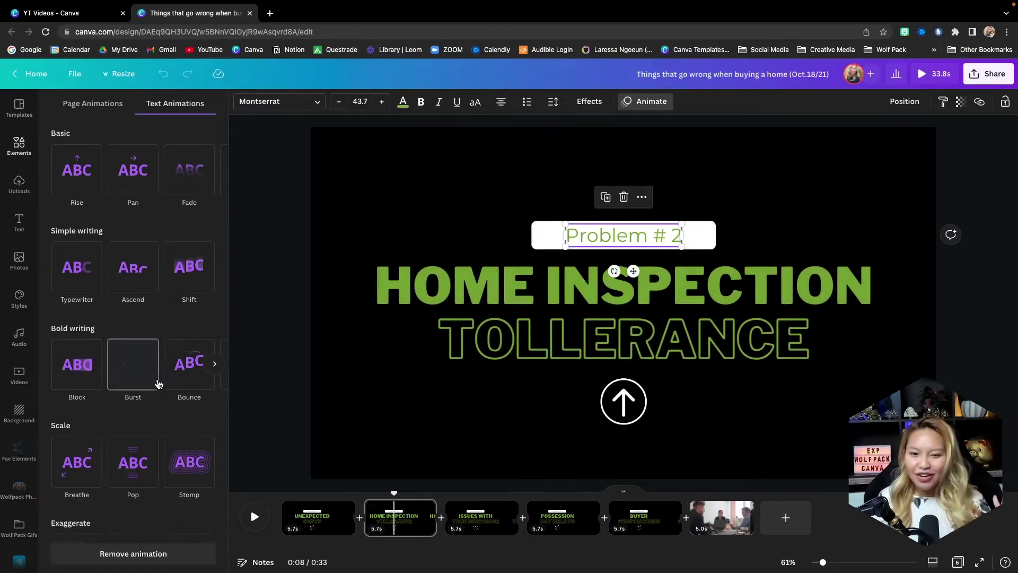
click(191, 379)
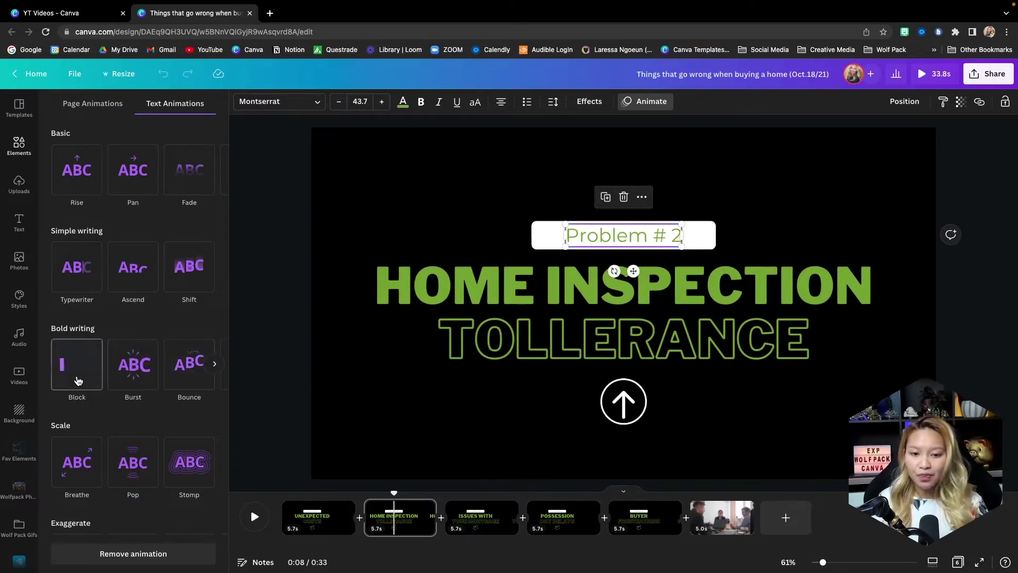
click(78, 379)
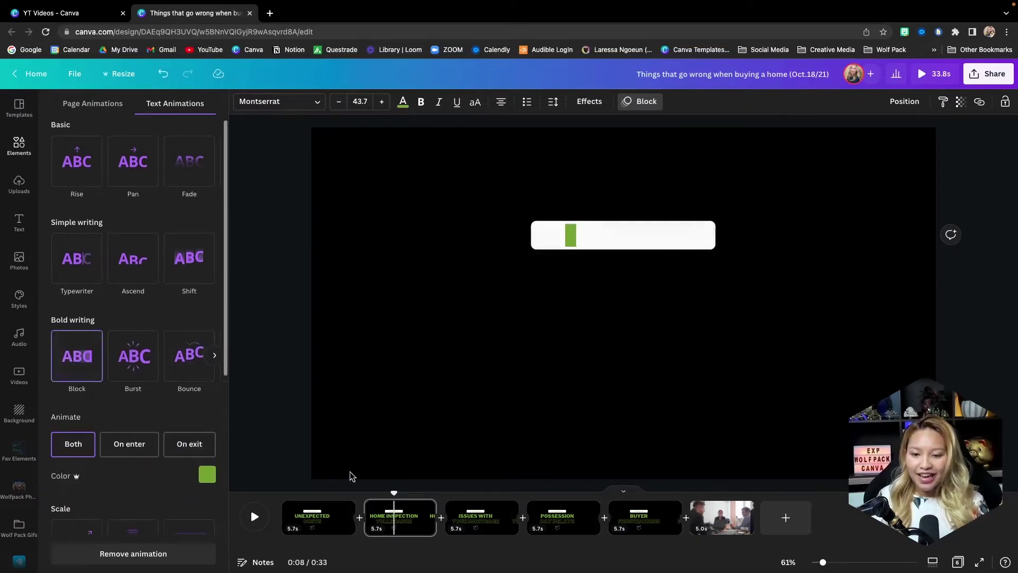
drag(395, 490, 361, 496)
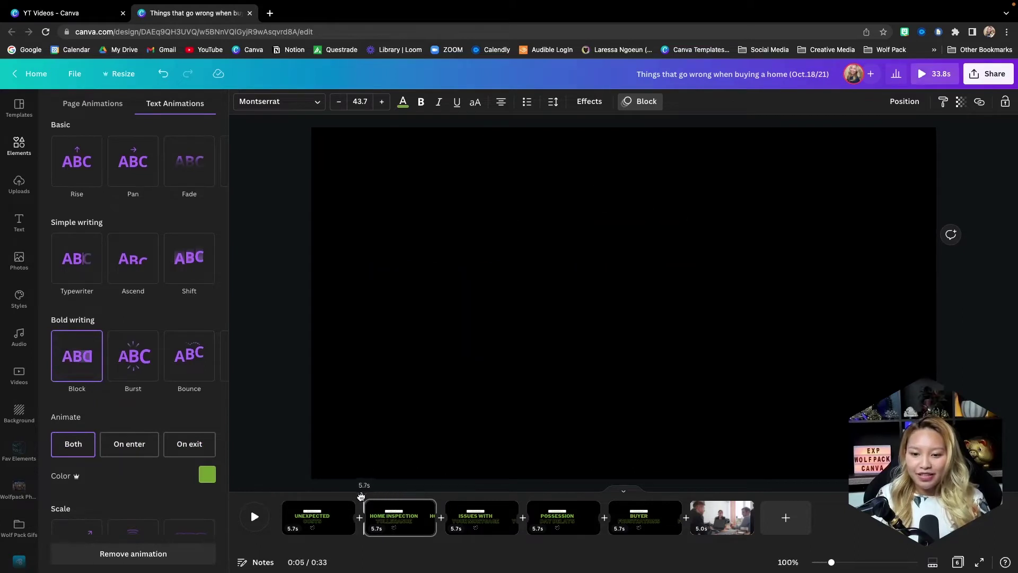
click(265, 523)
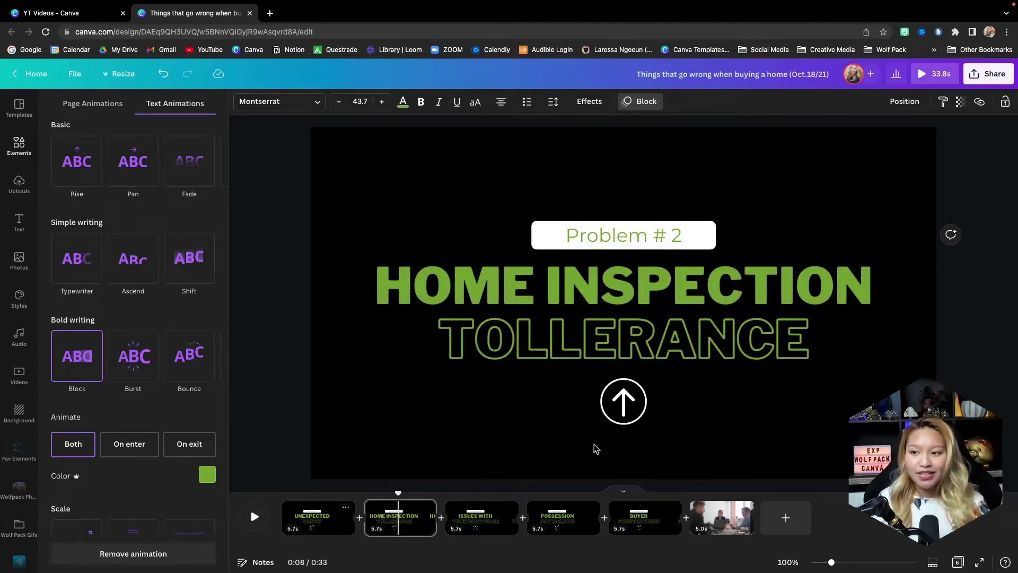
Step: Open the download options for the home-buying problems video design
click(990, 76)
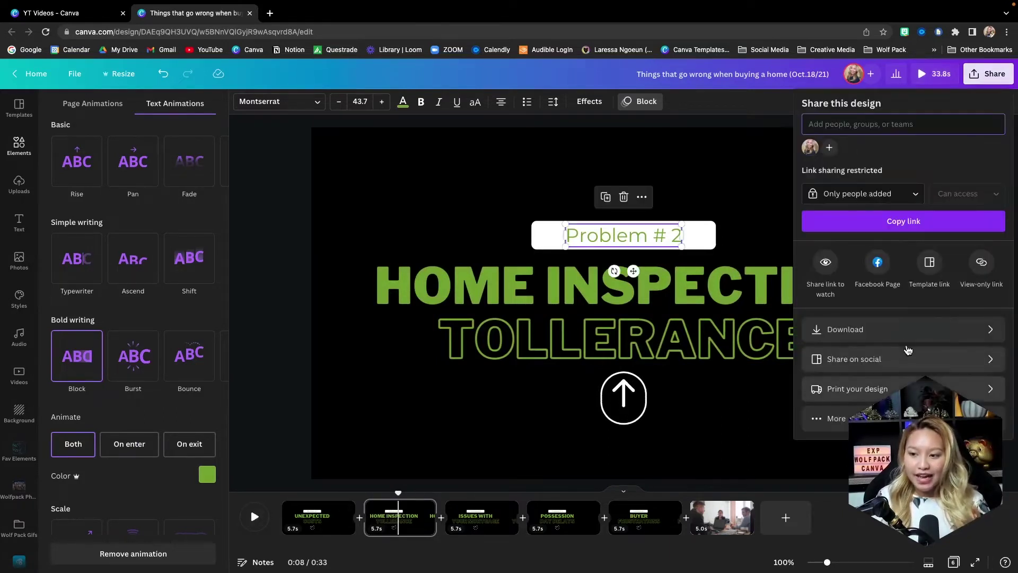
click(924, 336)
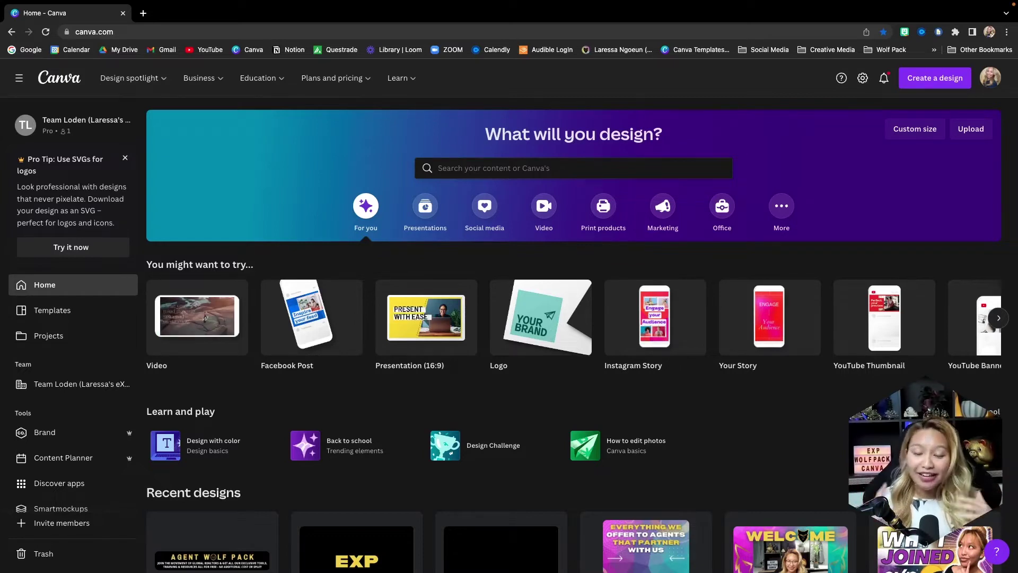
Step: Open the "Youtube Profile Picture" design from the recent designs and go to the wolf logo on page 7
scroll(578, 334, down, 2)
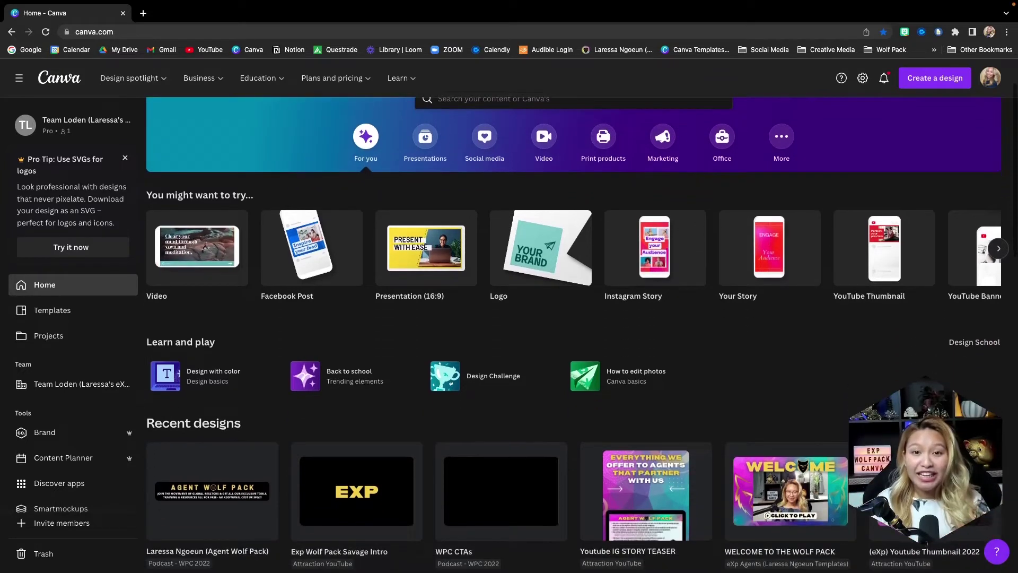
scroll(578, 334, down, 1)
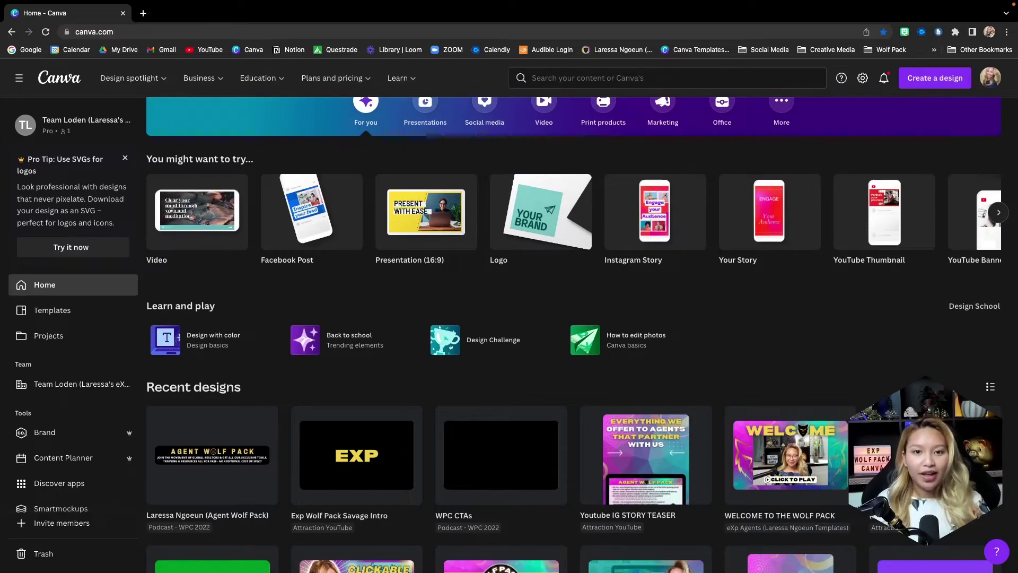
scroll(934, 287, down, 6)
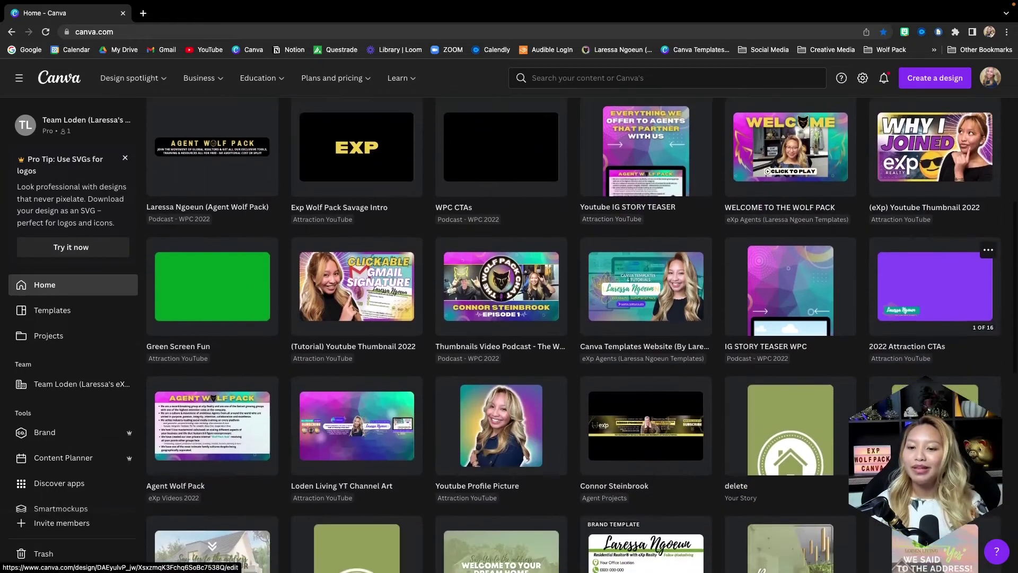
scroll(933, 286, down, 2)
click(494, 374)
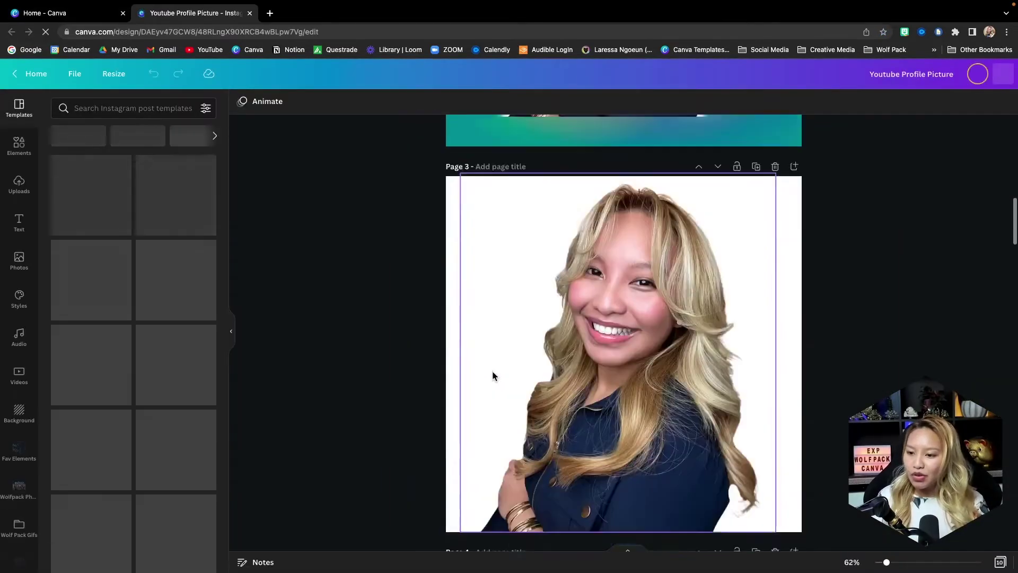
scroll(493, 374, down, 20)
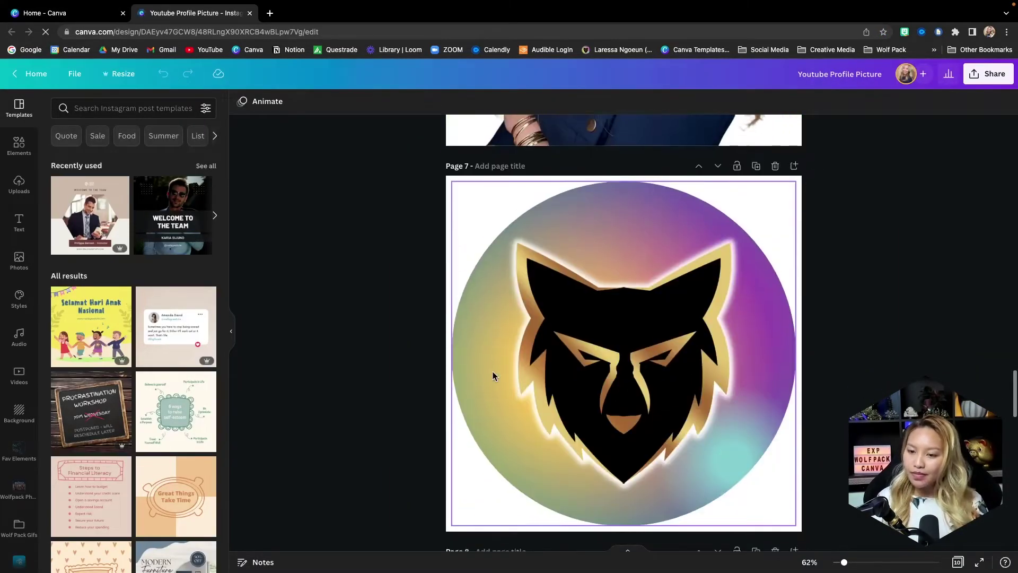
scroll(492, 371, down, 3)
scroll(857, 341, up, 2)
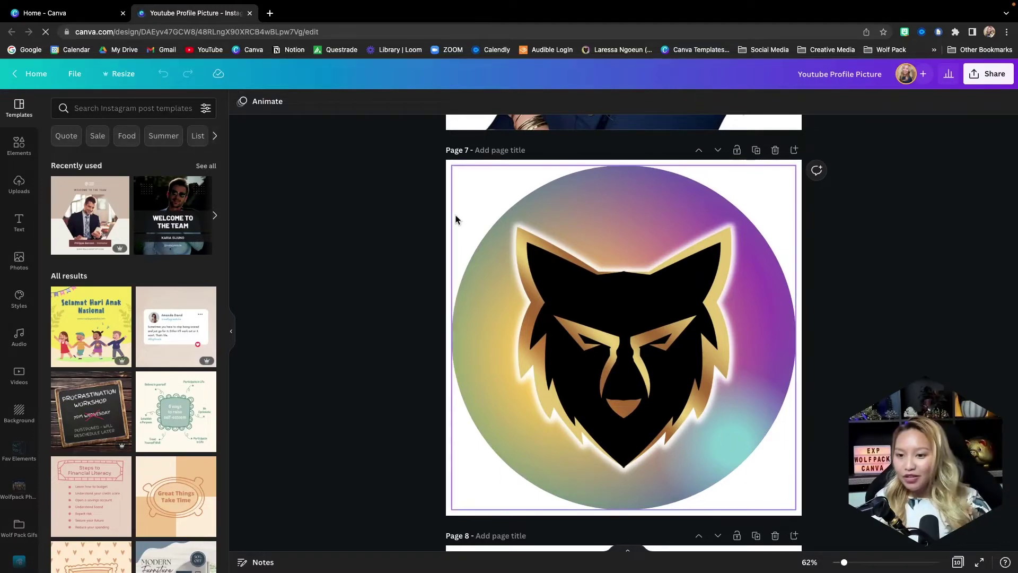
Step: Unlock the gradient circle on page 7, try moving the wolf head off it, and undo the move
click(612, 201)
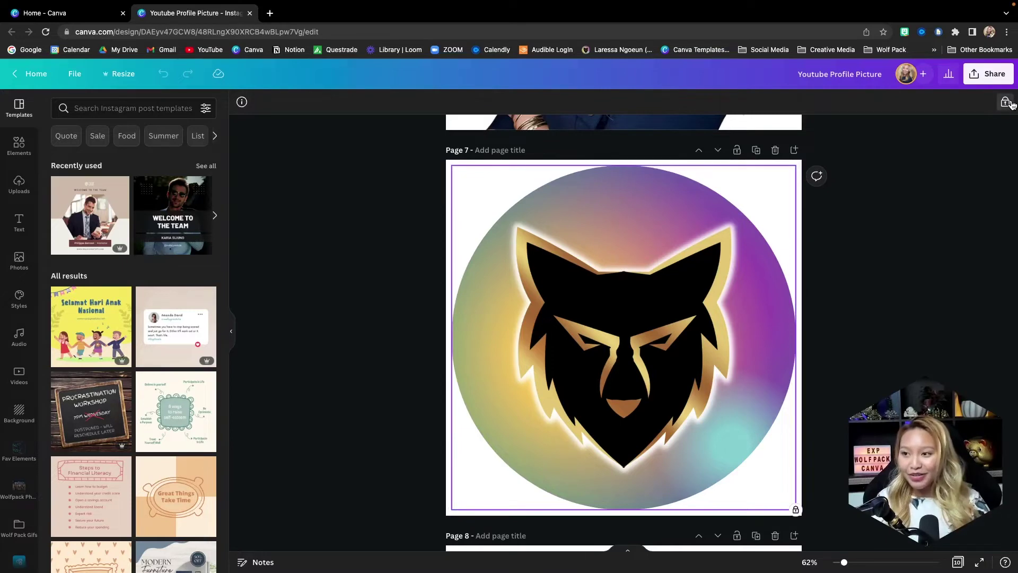
click(1006, 102)
drag(623, 315, 839, 338)
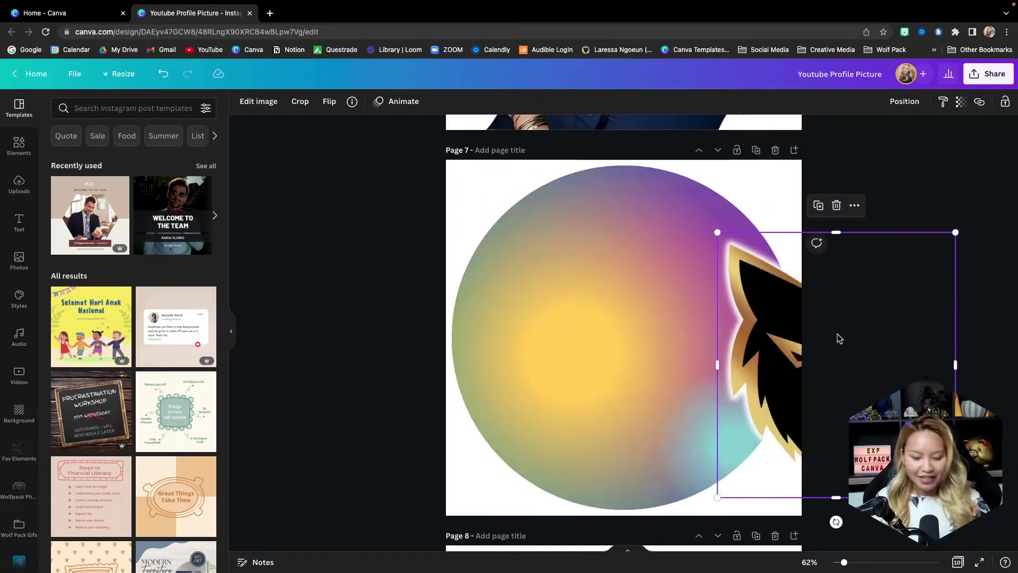
key(ctrl+z)
click(825, 365)
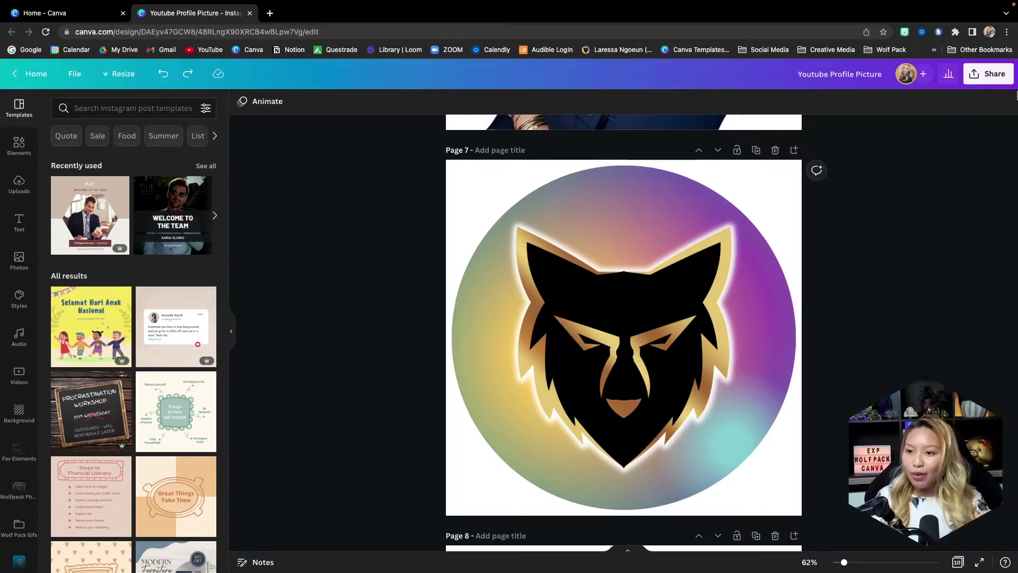
Step: Download only page 7 as a PNG with a transparent background and open the downloaded file
click(990, 74)
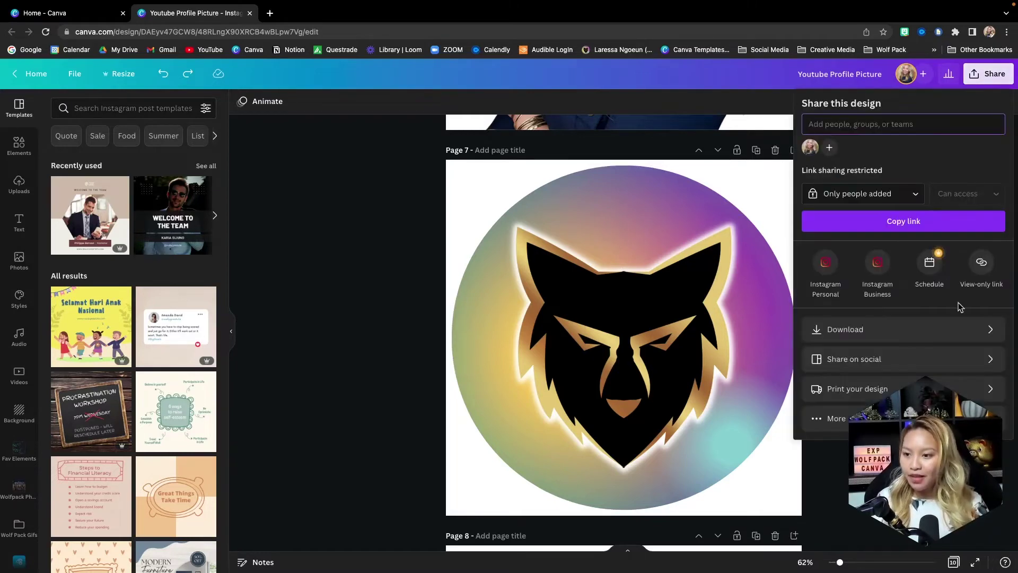
click(941, 334)
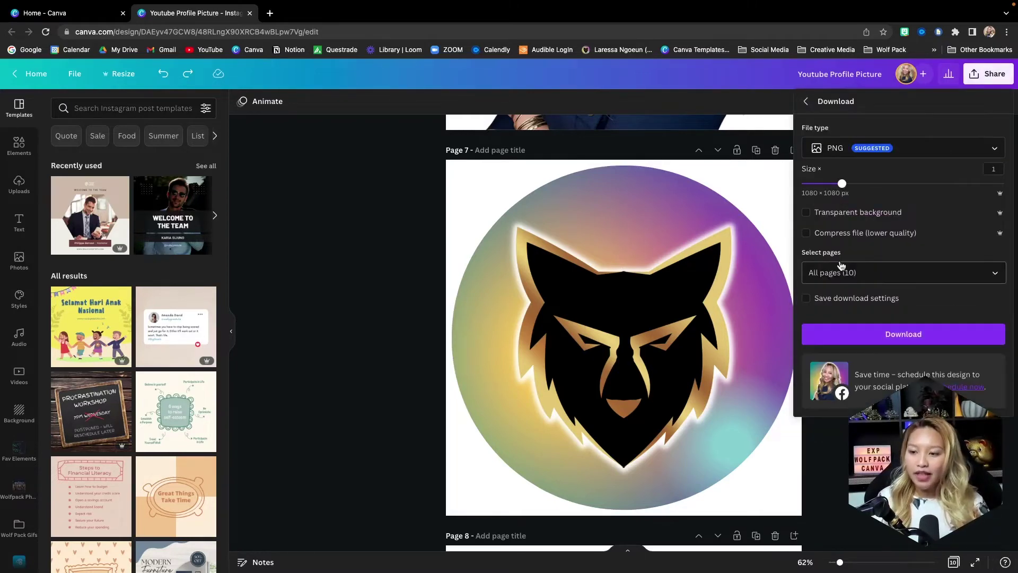
click(842, 270)
click(863, 303)
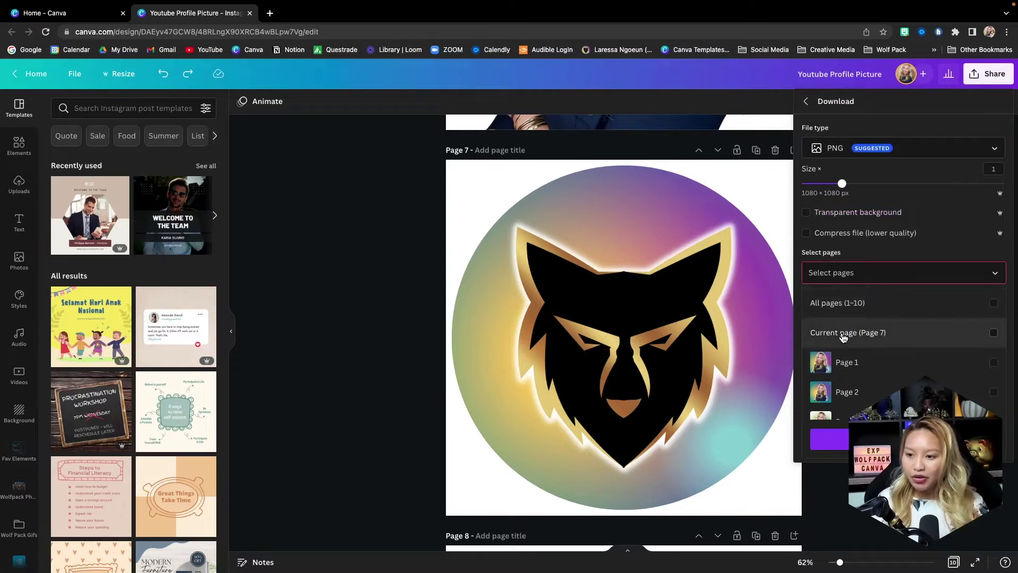
click(853, 338)
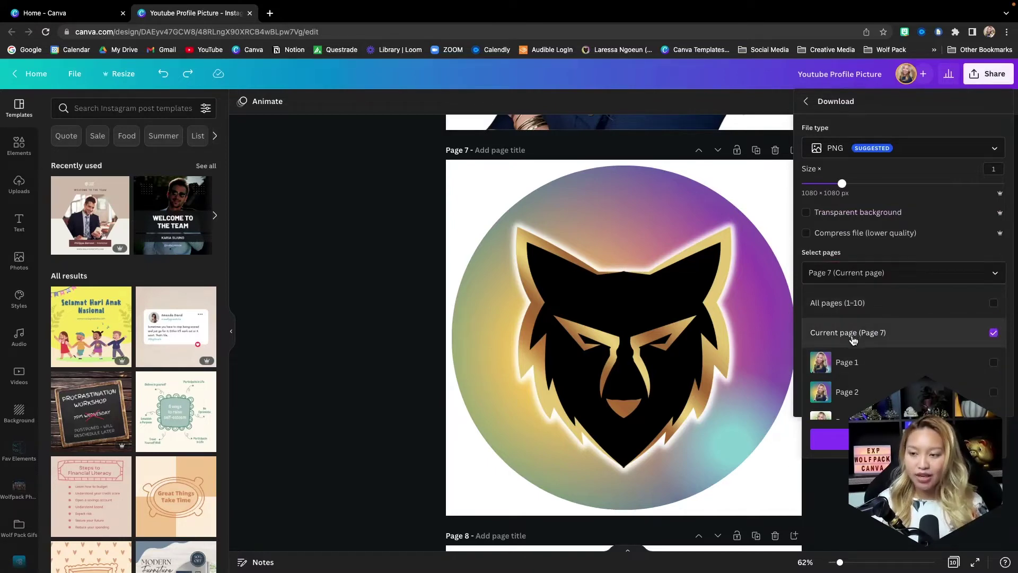
click(844, 153)
click(841, 155)
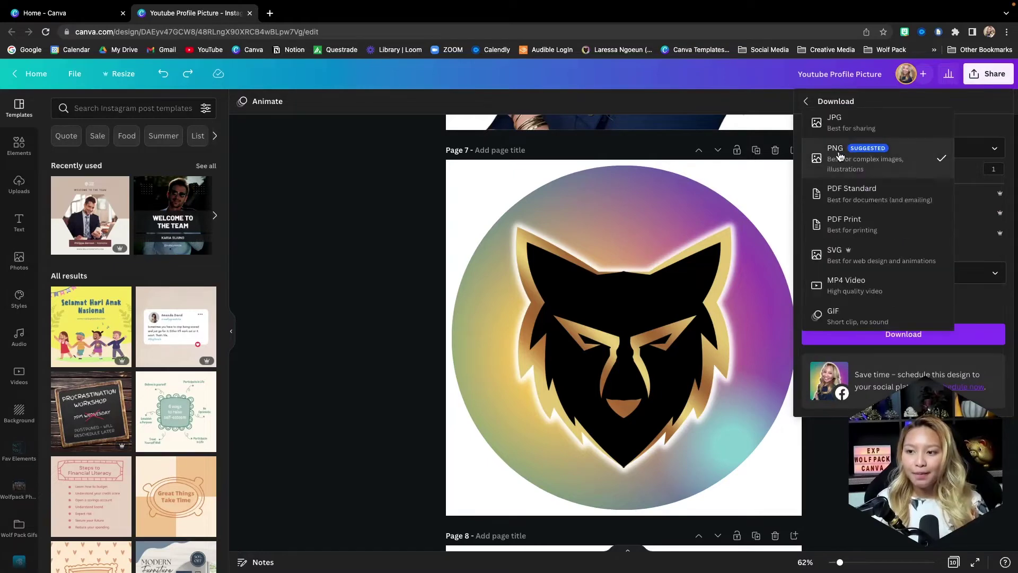
click(874, 161)
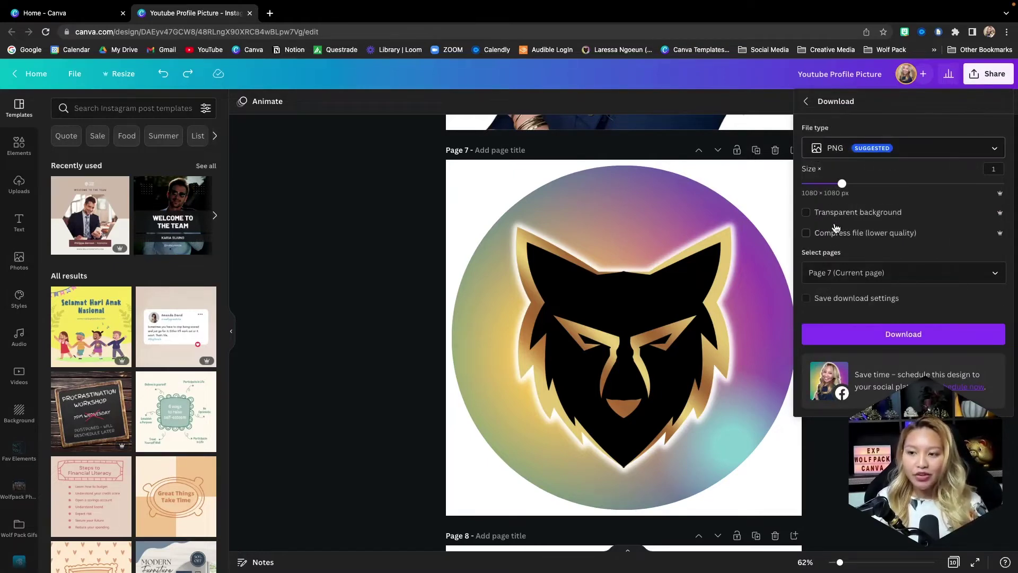
click(807, 213)
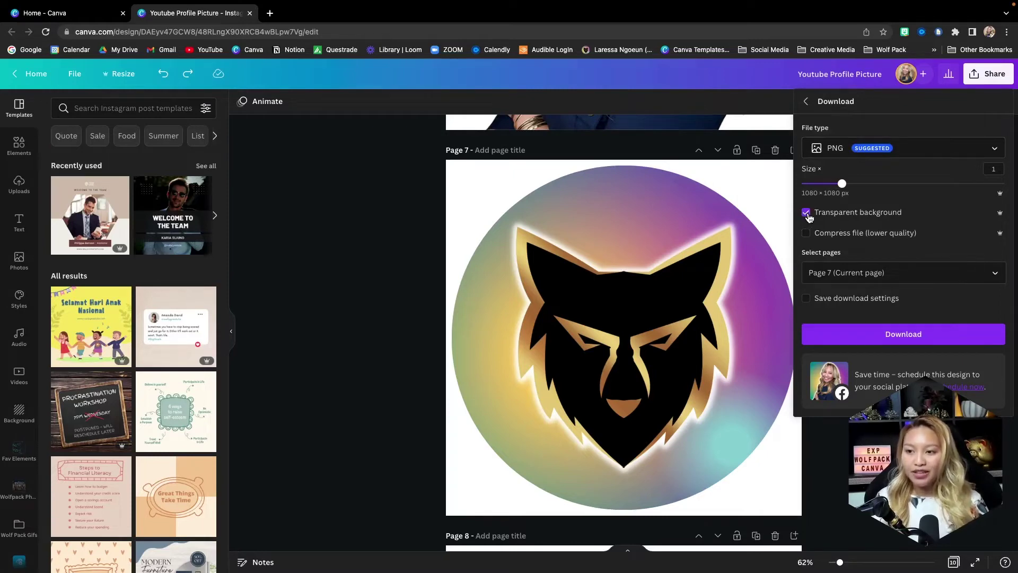
click(915, 335)
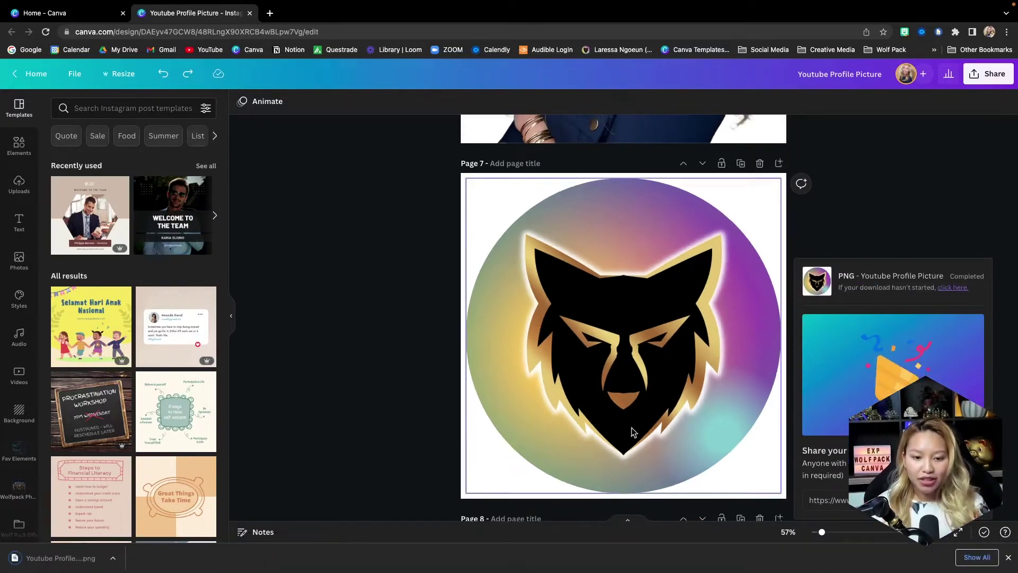
click(42, 557)
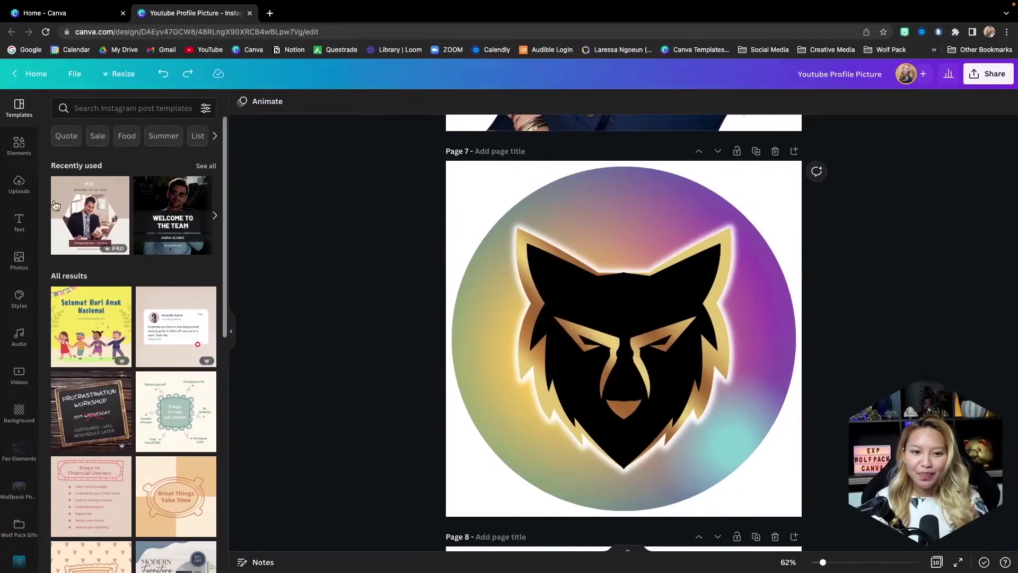
Step: Upload the newest "Youtube Profile Picture (1).png" file from the Downloads folder to the image uploads
click(19, 183)
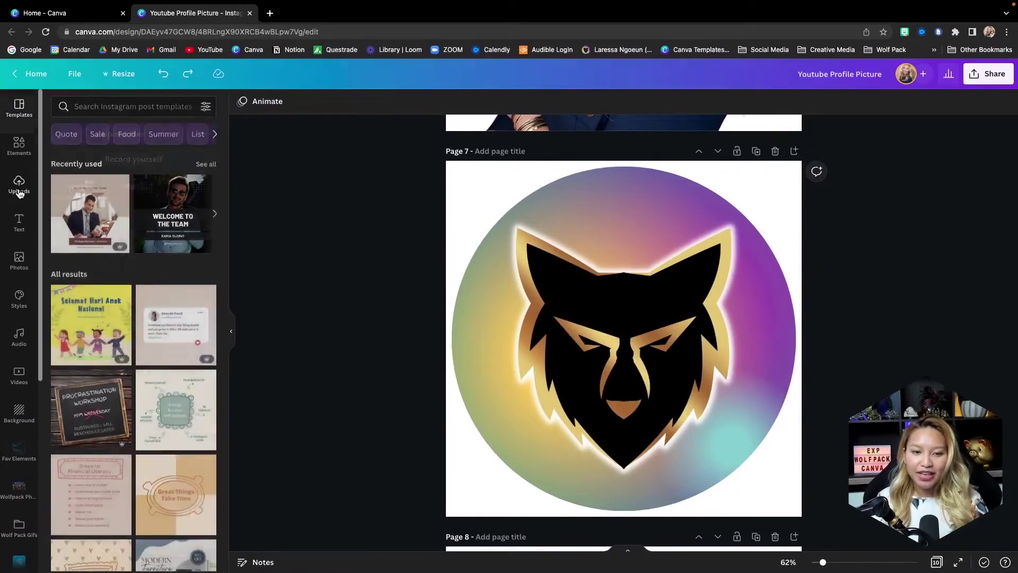
click(109, 138)
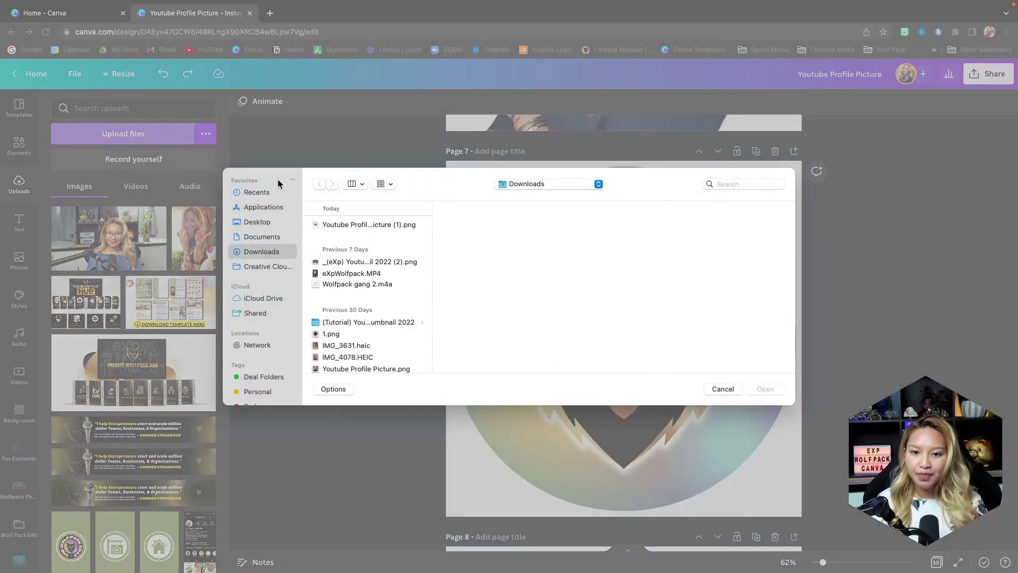
click(270, 242)
click(270, 253)
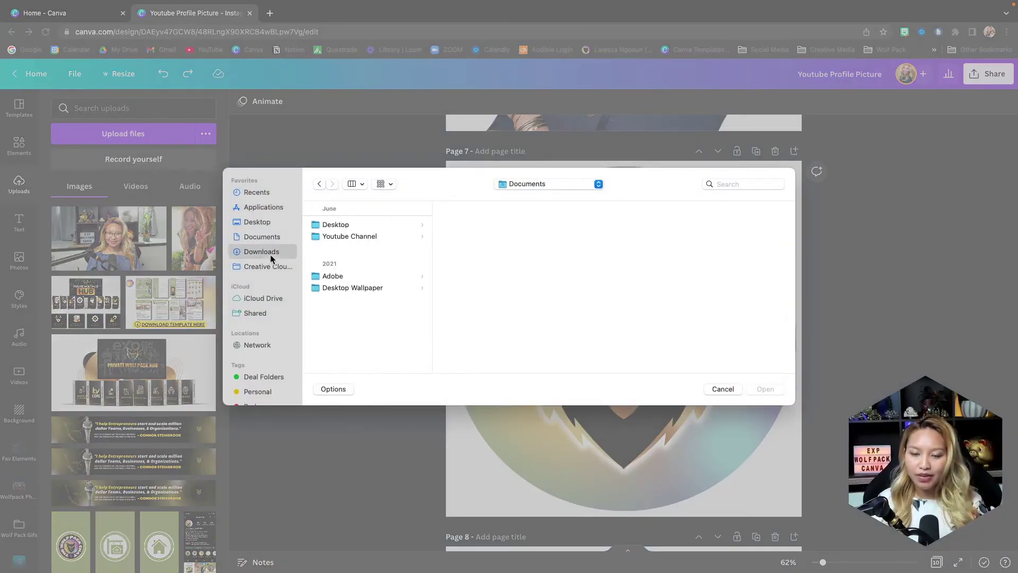
click(352, 224)
double_click(352, 225)
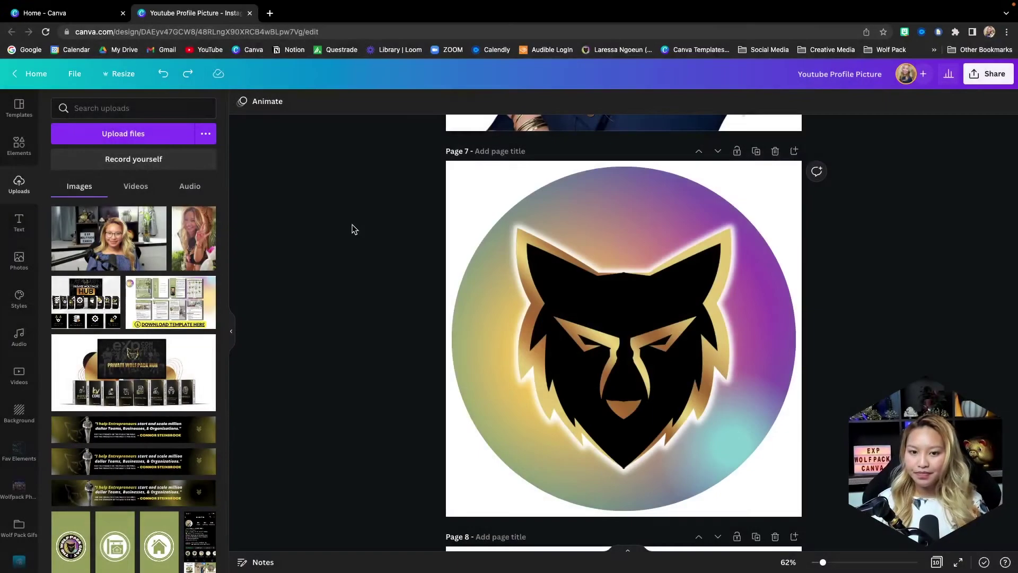
Step: Add a blank page at the end of the design and place the uploaded wolf logo in its centre
scroll(683, 288, down, 20)
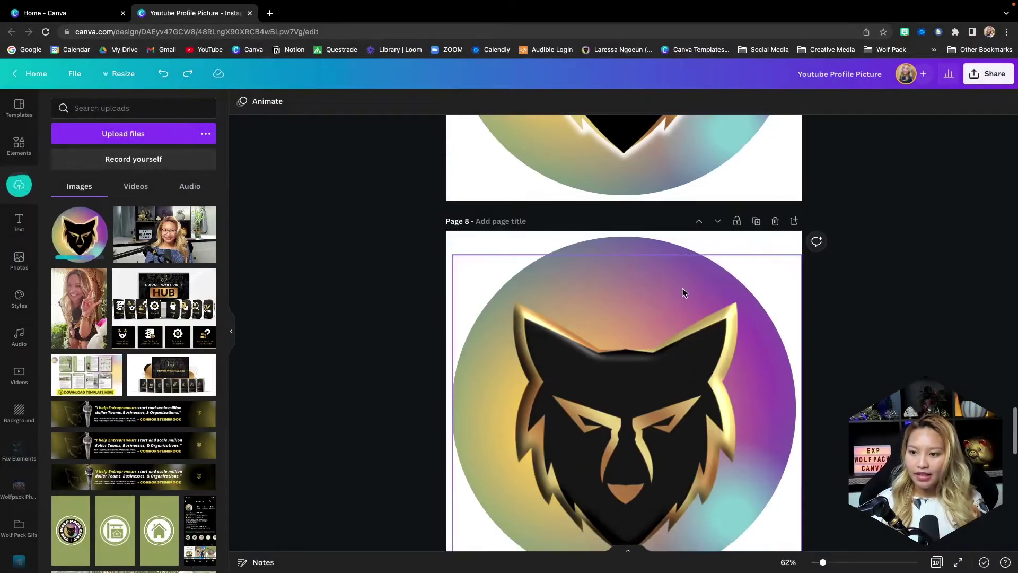
click(537, 525)
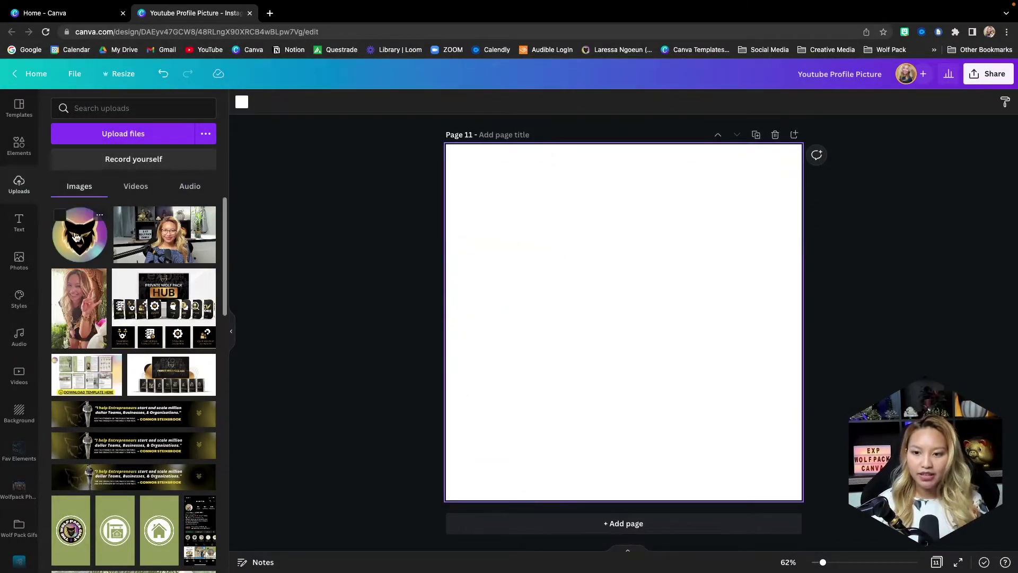
click(80, 234)
mouse_move(695, 301)
mouse_down()
mouse_move(646, 281)
mouse_move(707, 305)
mouse_move(683, 305)
mouse_up()
mouse_move(578, 311)
mouse_down()
mouse_move(626, 302)
mouse_move(571, 313)
mouse_move(588, 302)
mouse_up()
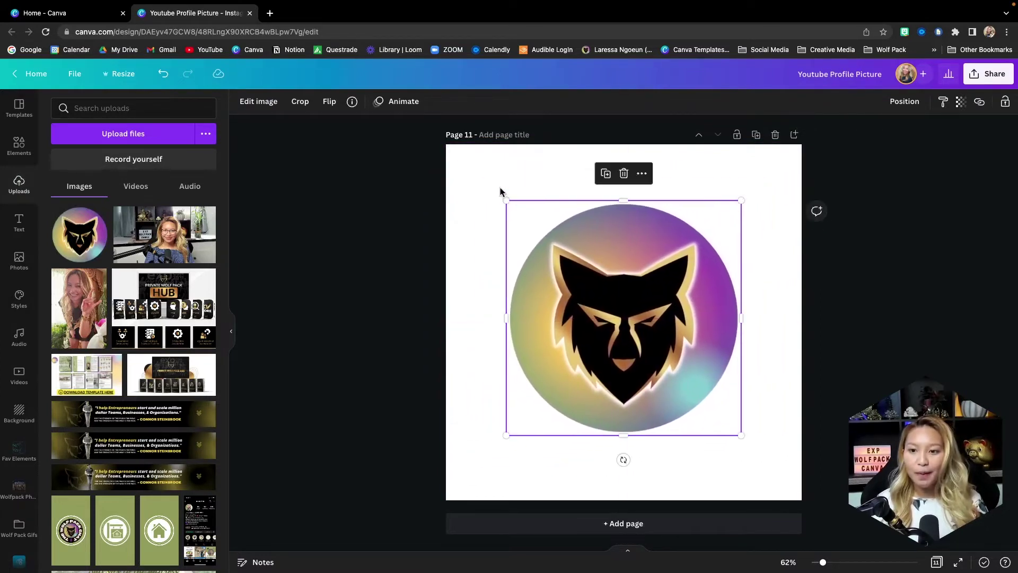
Step: Try teal shades from the document colors as page 11's background, and set it to purple behind the wolf logo
click(321, 134)
click(241, 104)
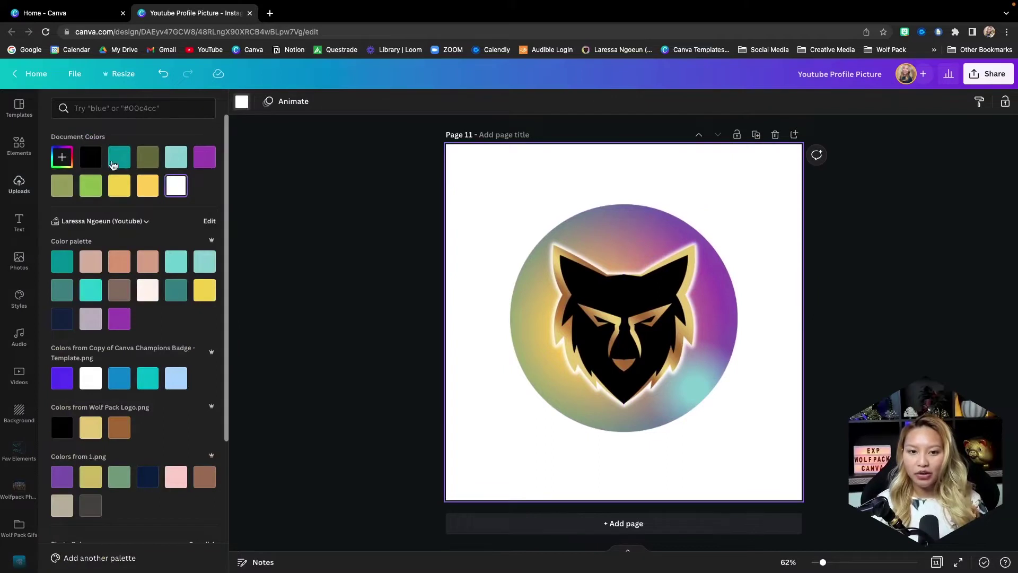
click(147, 159)
click(119, 157)
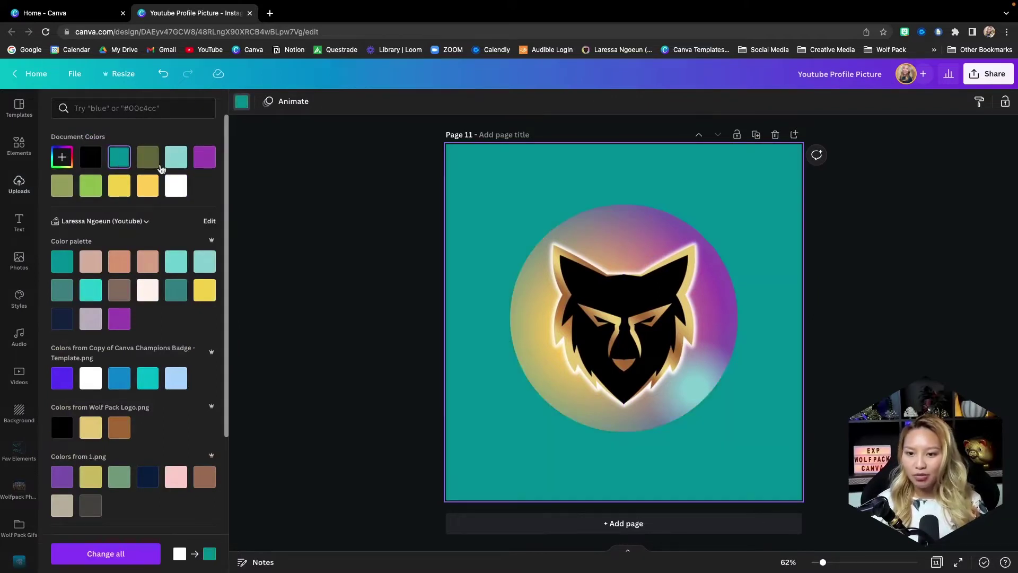
click(176, 158)
click(205, 158)
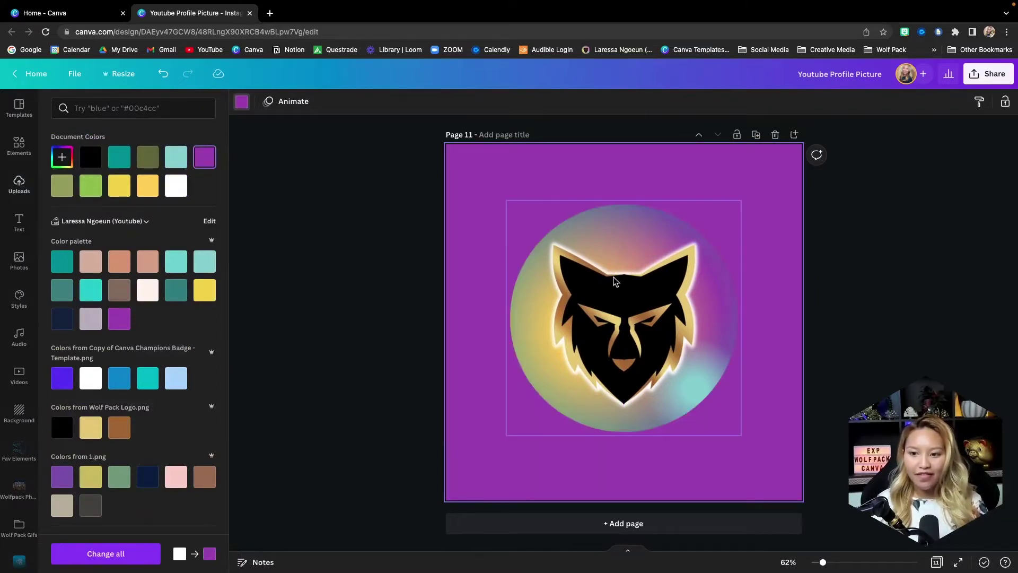
drag(618, 283, 610, 304)
click(330, 224)
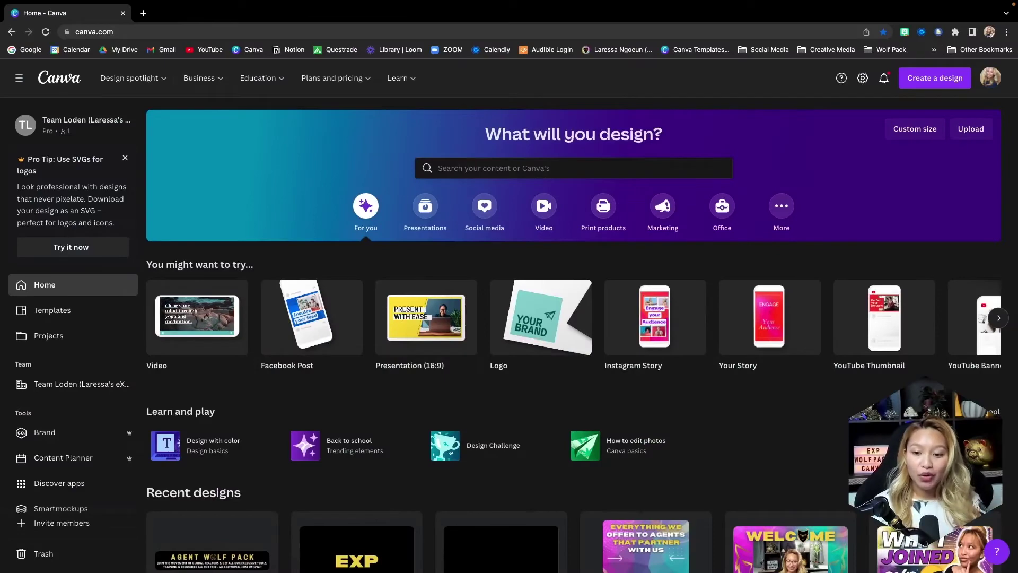
Step: Open the "IG Story Covers" design from the recent designs on the home page
scroll(581, 334, down, 1)
scroll(933, 345, down, 11)
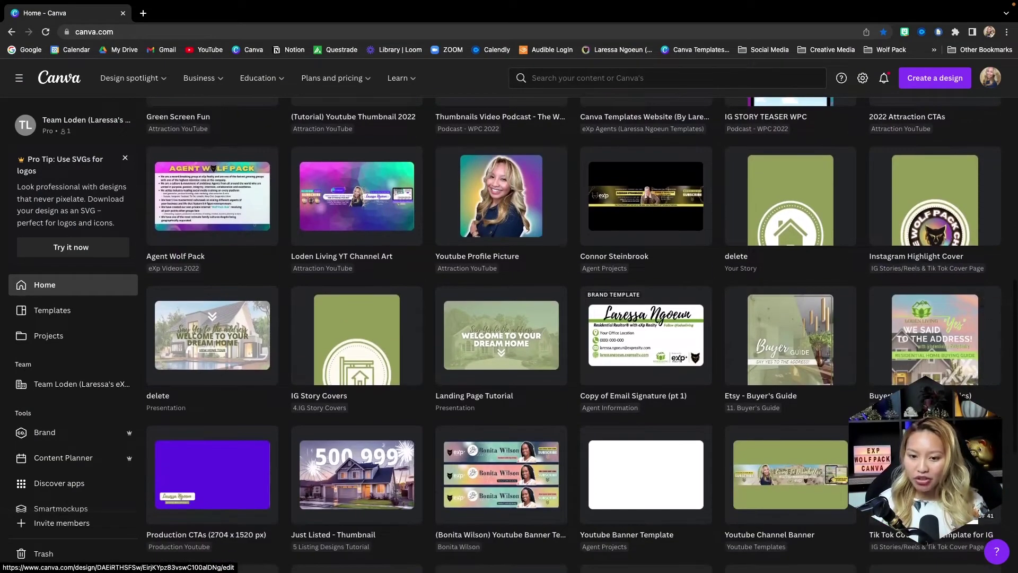
scroll(342, 295, down, 1)
click(342, 294)
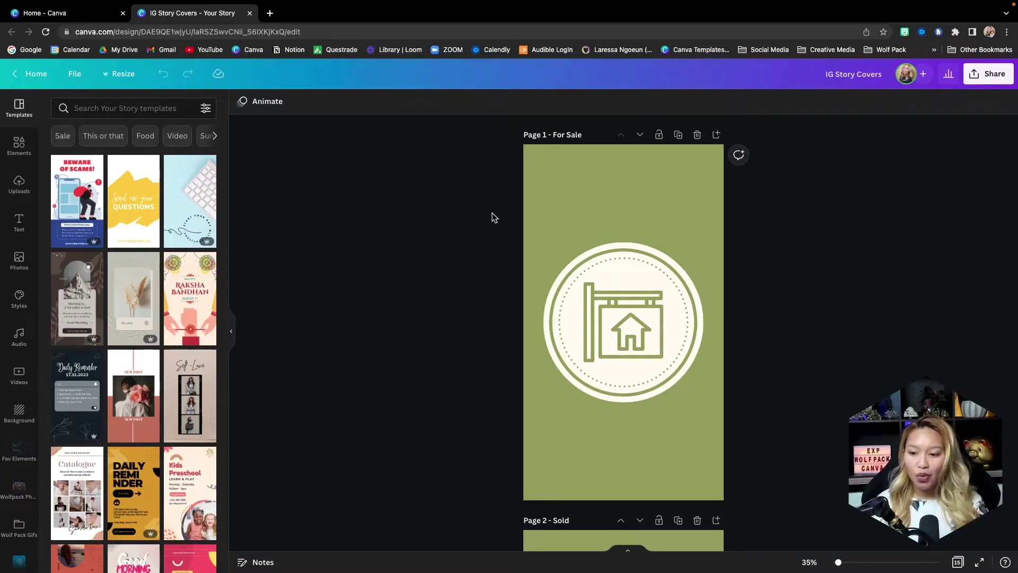
Step: Create a resized copy of the IG Story Covers design in the Instagram Post format
click(121, 75)
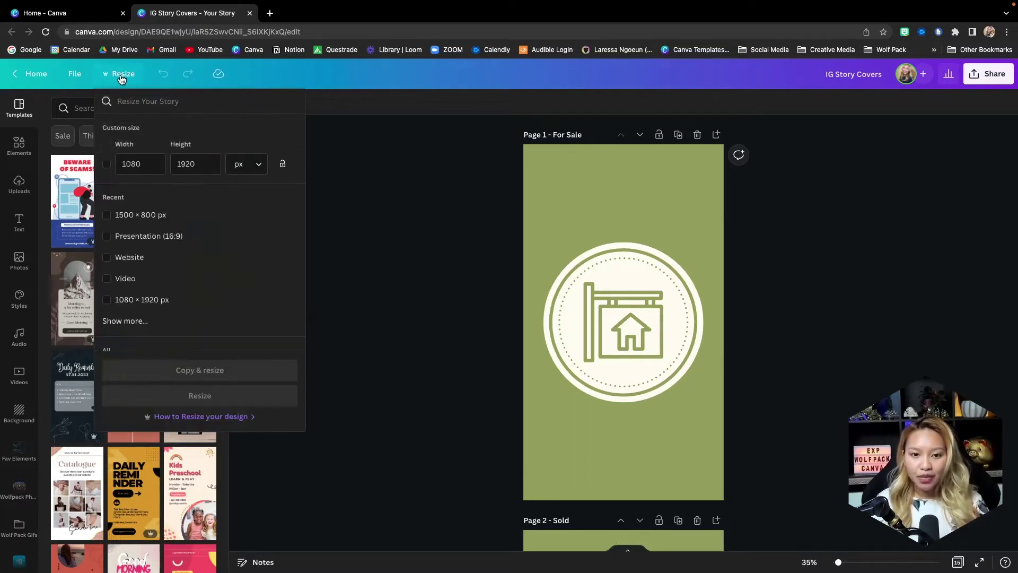
scroll(110, 252, down, 8)
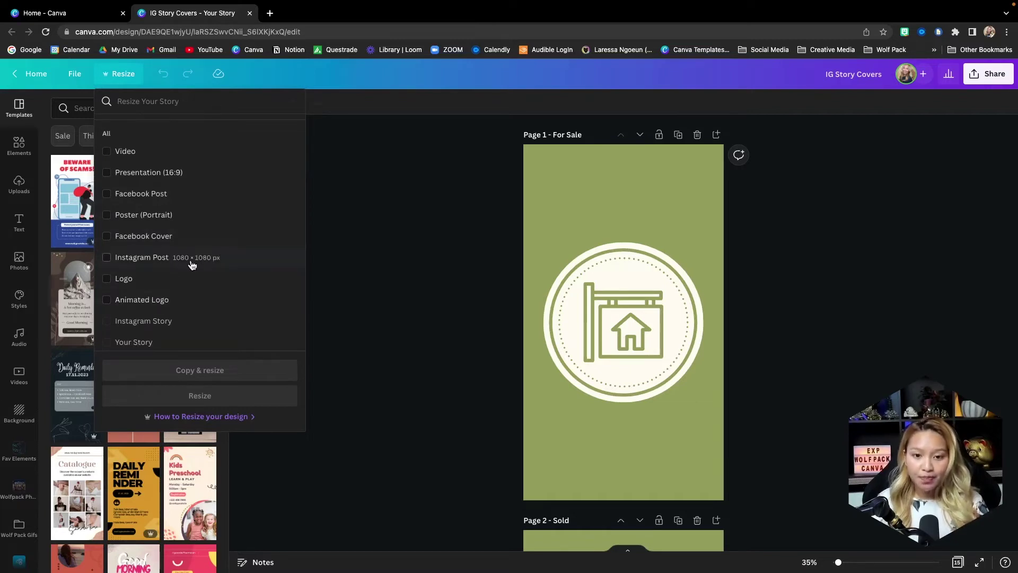
click(107, 258)
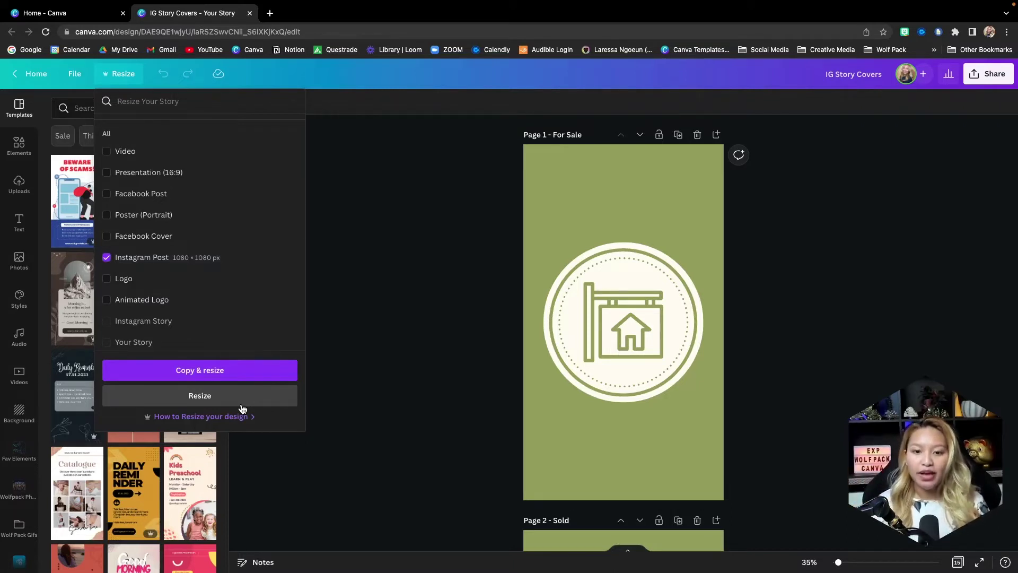
click(232, 371)
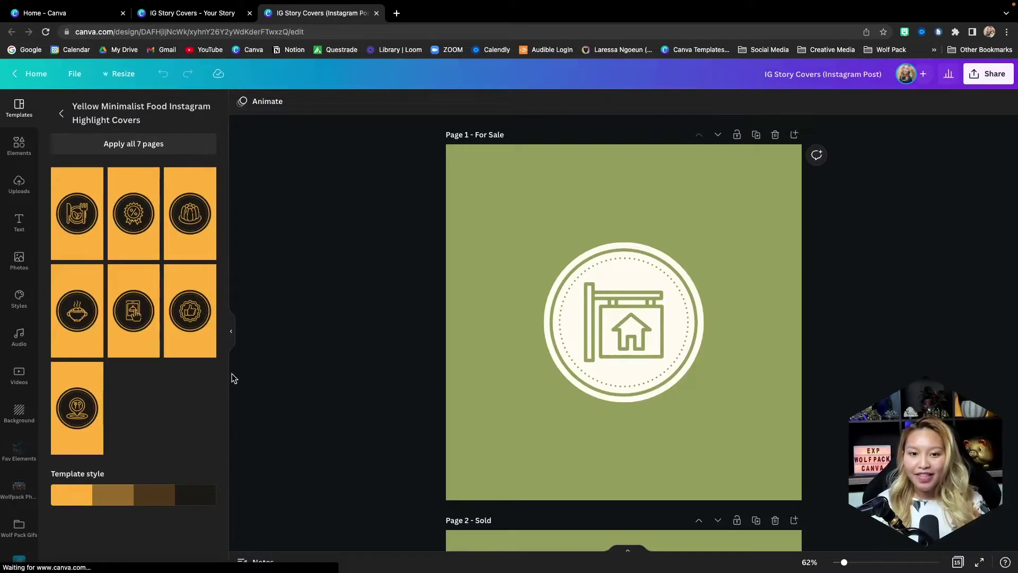
Step: Check all pages of the resized copy in an overview, and enlarge the For Sale badge on page 1 to nearly fill the square
click(957, 564)
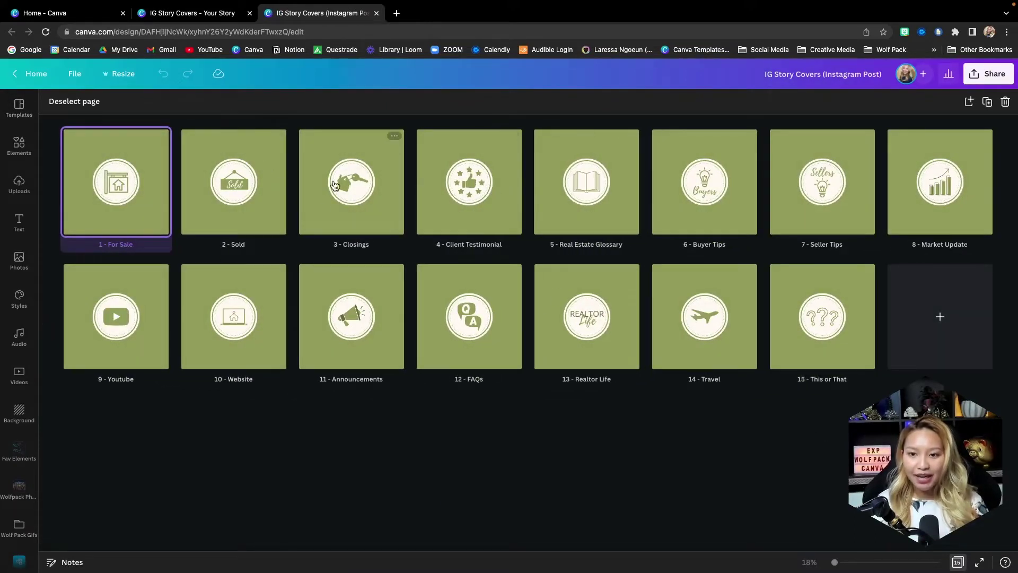
double_click(106, 187)
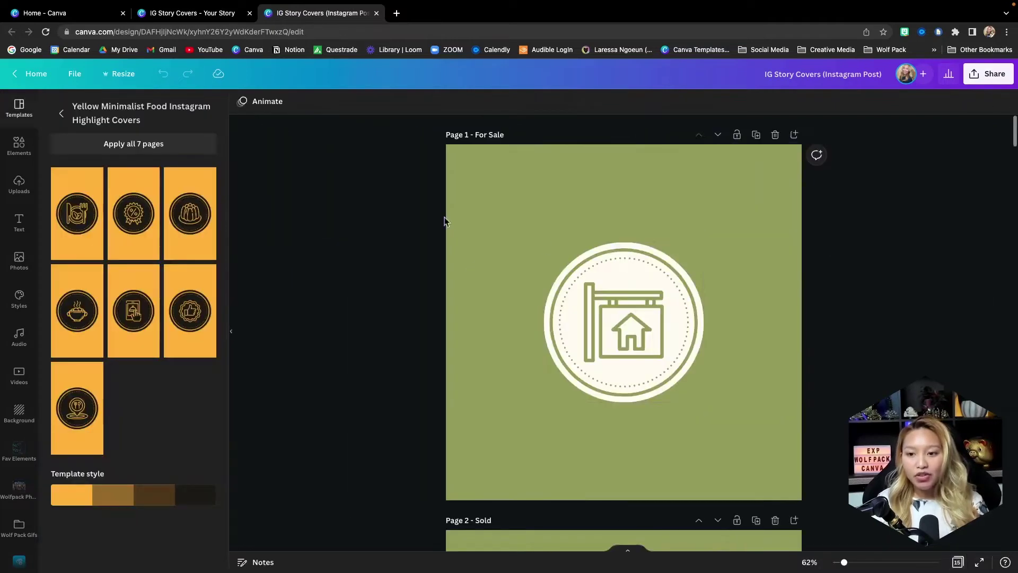
drag(436, 225, 781, 472)
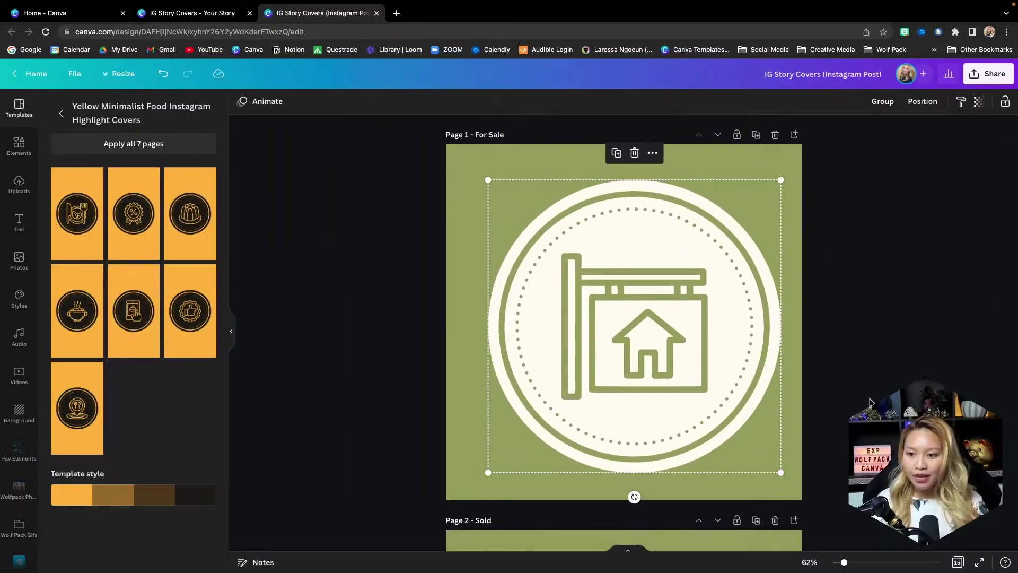
click(689, 371)
click(882, 391)
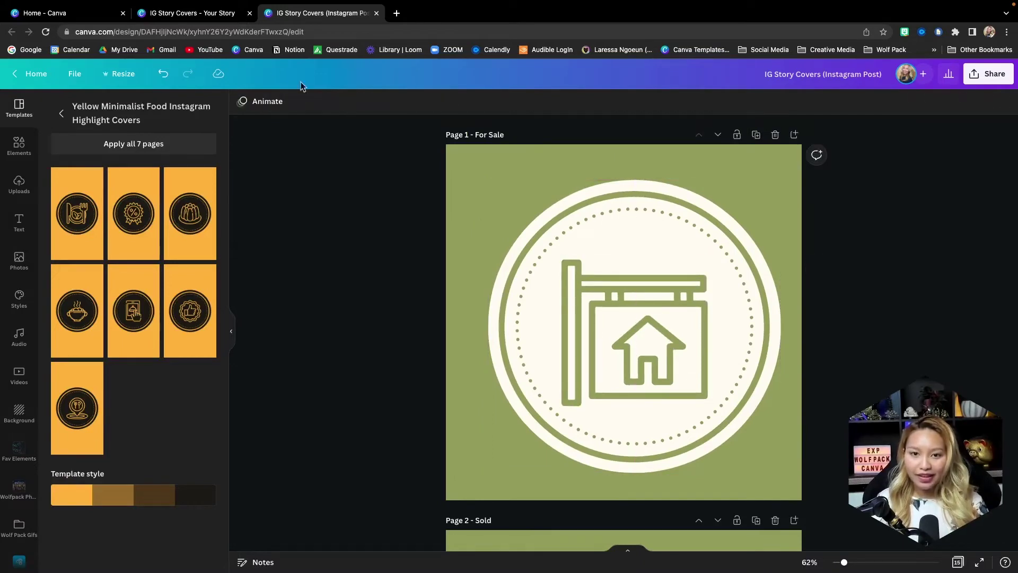
Step: Compare the page overview of the original IG Story Covers design with the Instagram Post copy
click(212, 14)
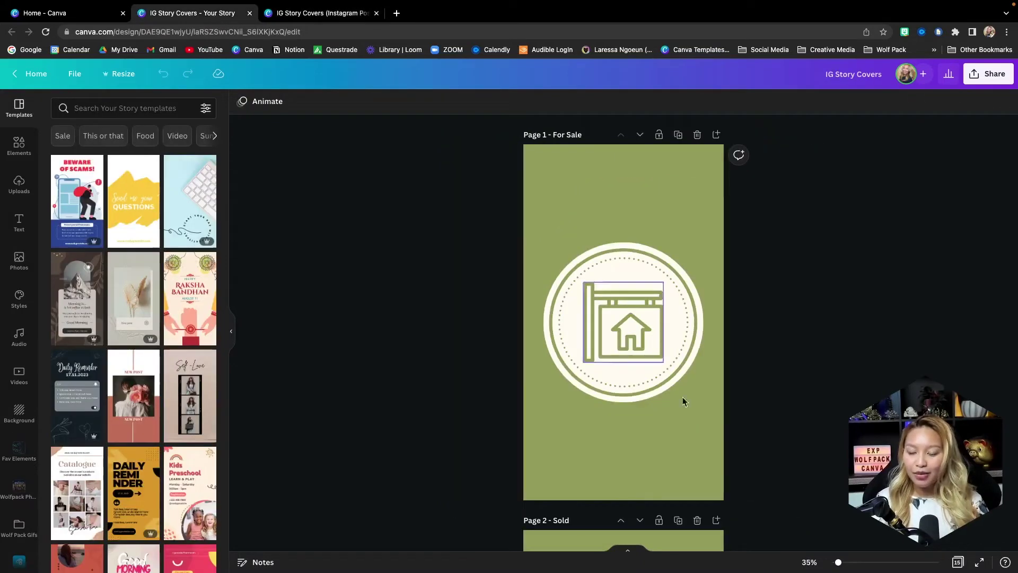
click(959, 564)
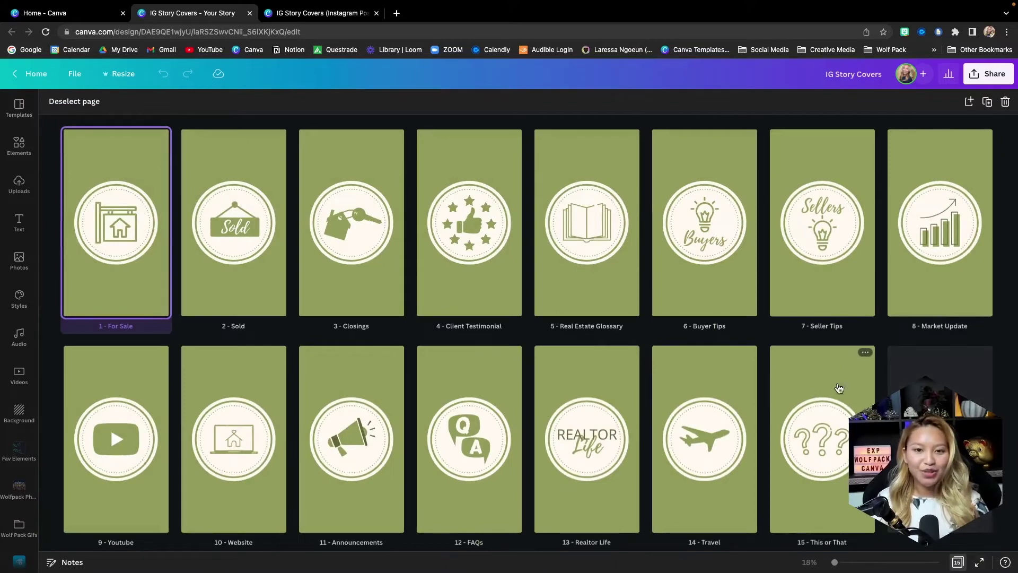
click(306, 12)
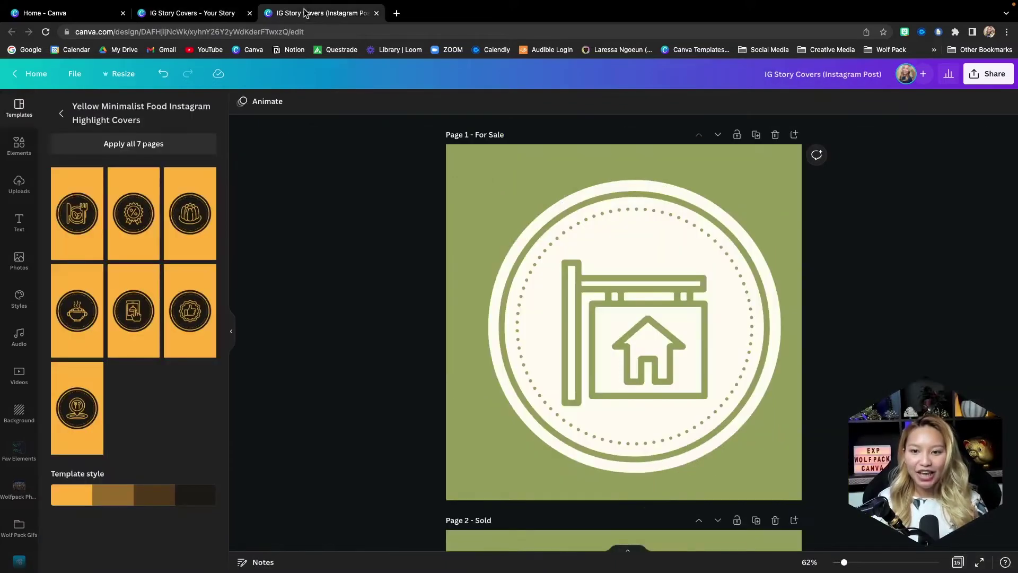
click(959, 563)
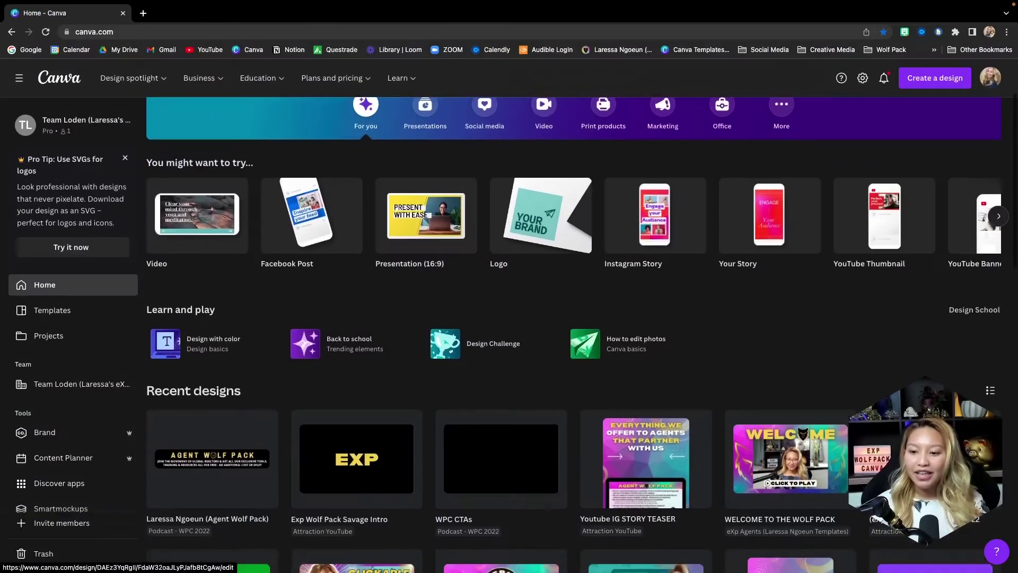
Step: Open the "Youtube IG STORY TEASER" design from the recent designs on the home page
scroll(578, 318, down, 1)
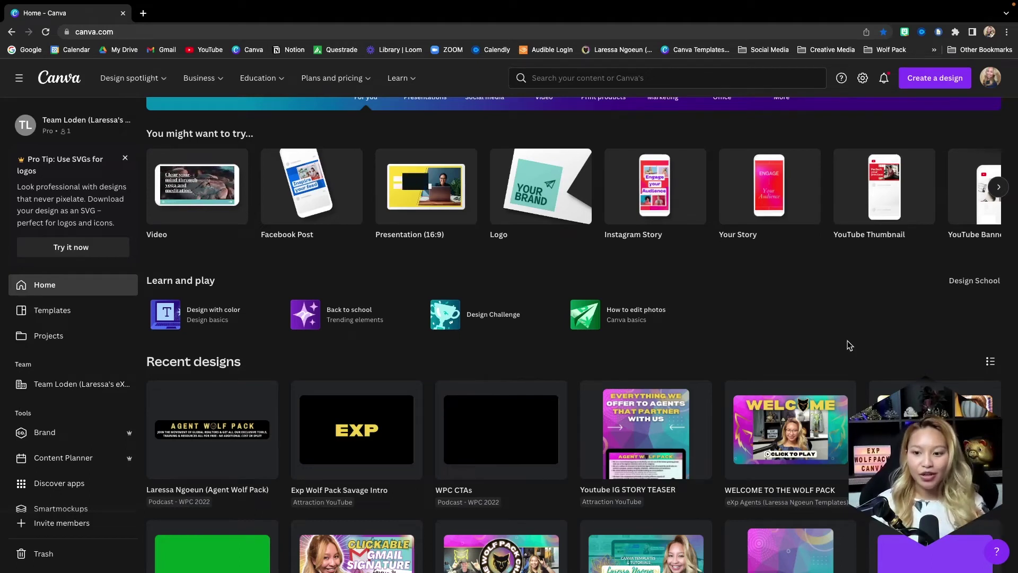
scroll(847, 344, down, 1)
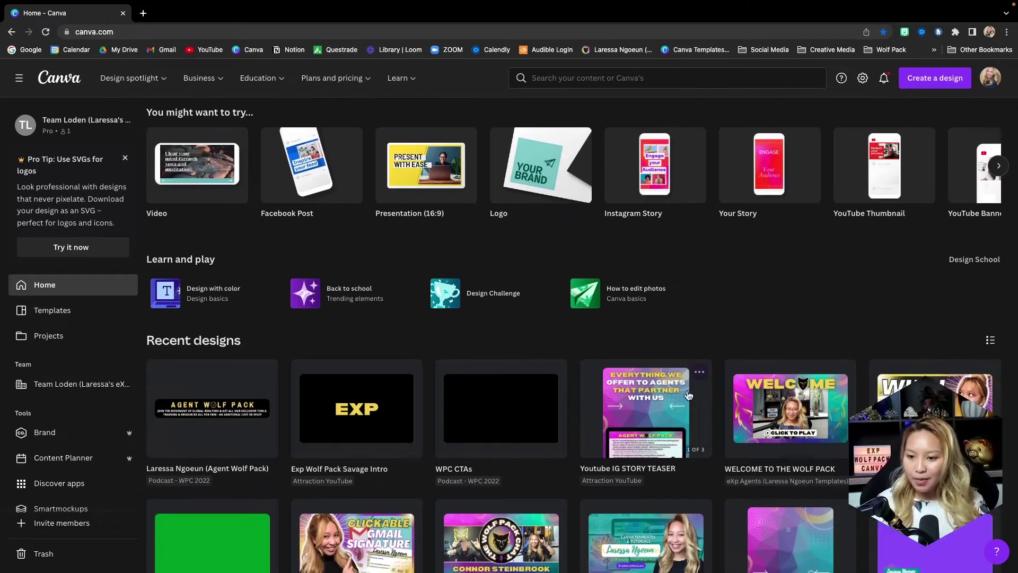
click(646, 399)
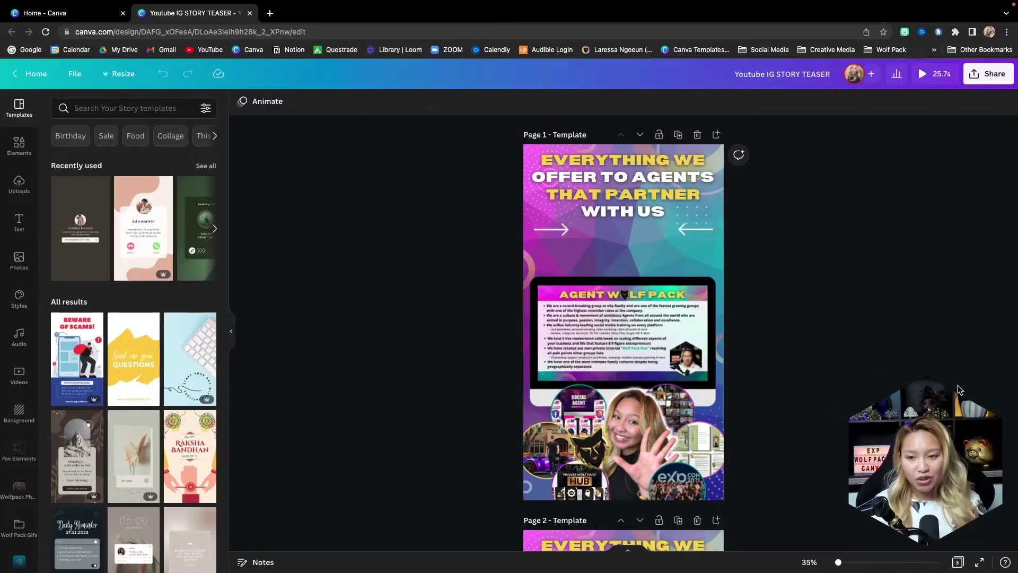
Step: Examine the three story teaser pages, including the video inside page 2's computer frame and the empty template on page 3
scroll(958, 385, down, 1)
scroll(958, 385, up, 1)
scroll(958, 385, down, 2)
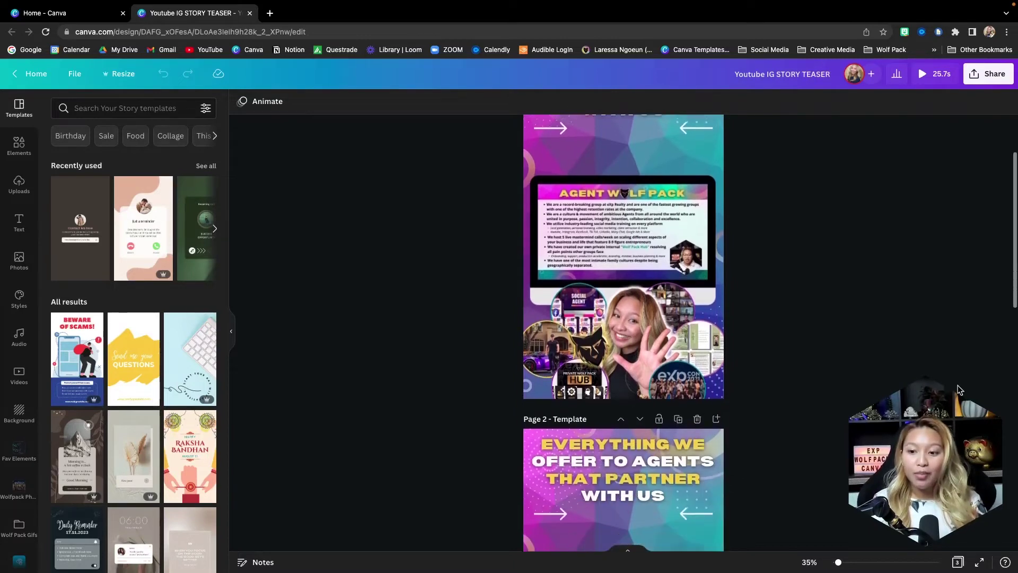
scroll(958, 385, down, 5)
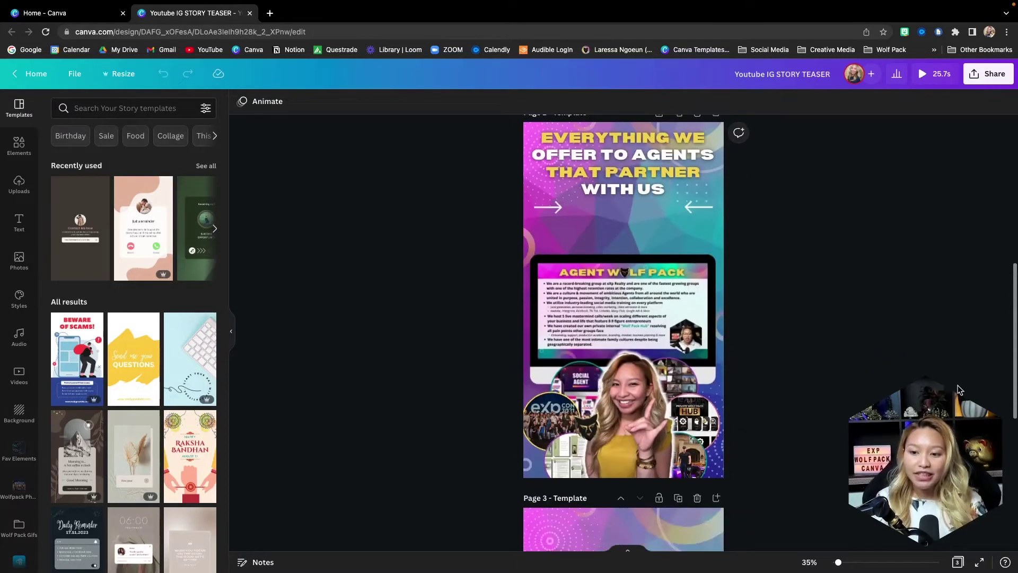
click(623, 298)
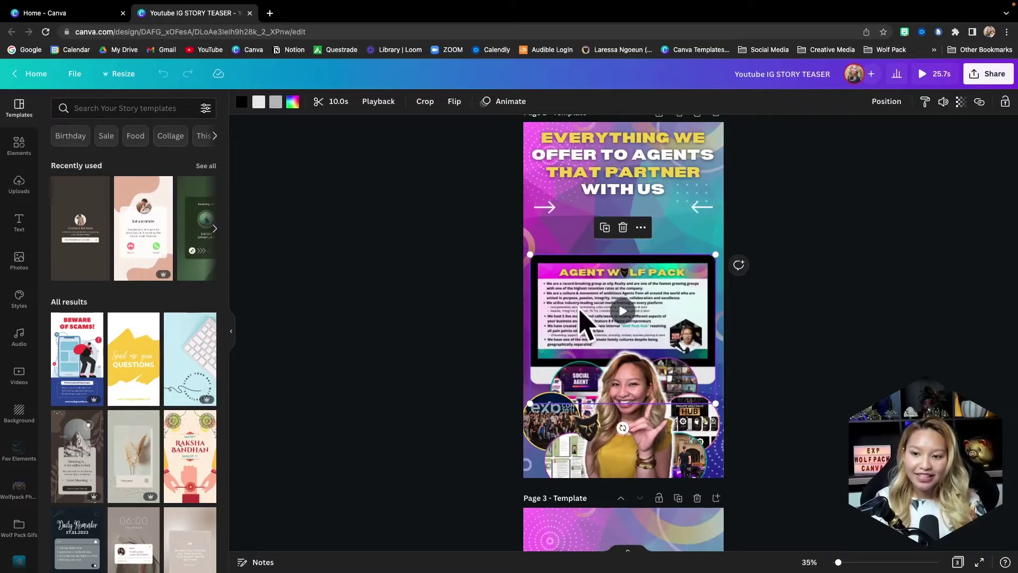
click(734, 467)
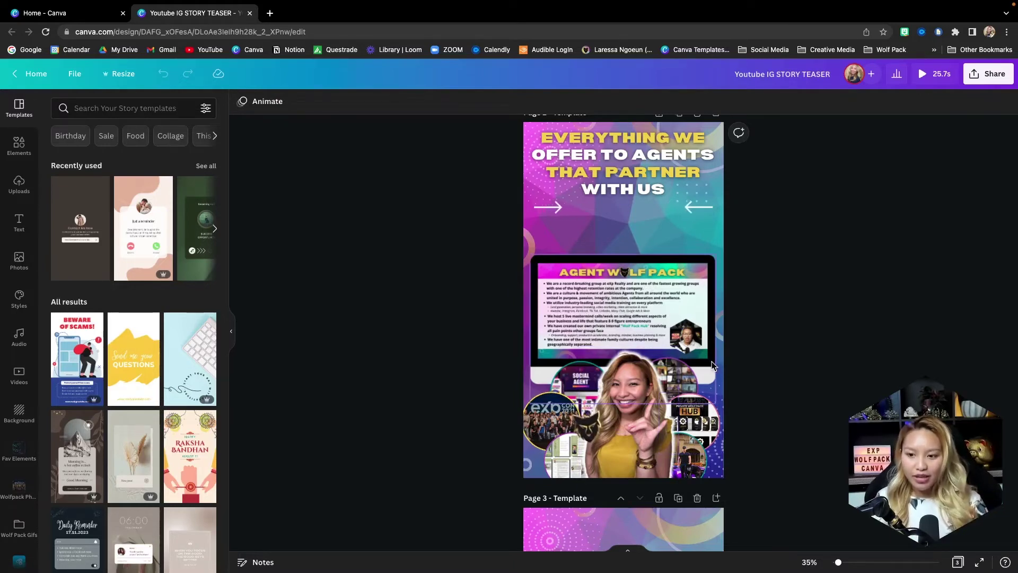
scroll(713, 366, down, 2)
scroll(714, 366, down, 4)
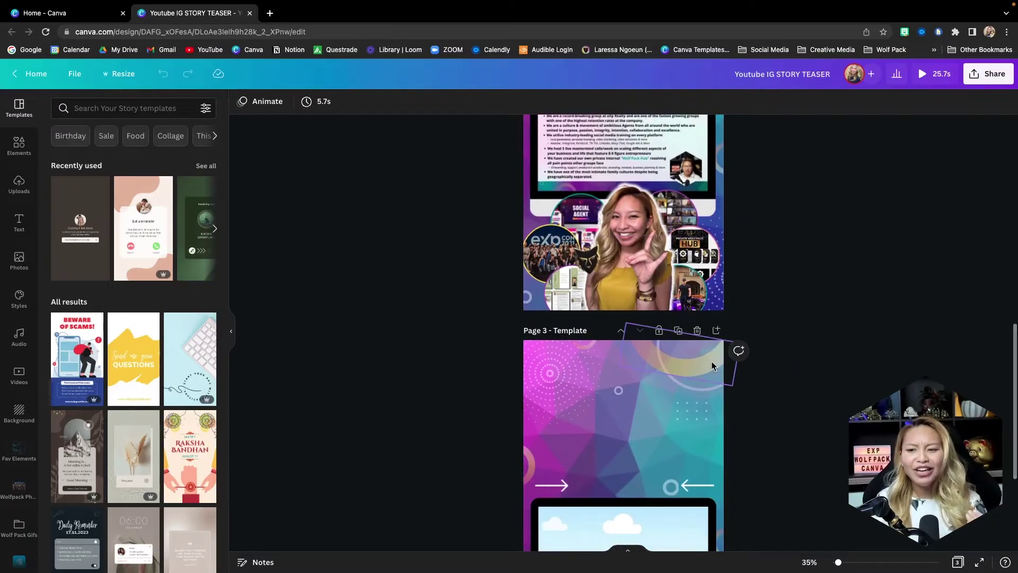
scroll(713, 366, down, 1)
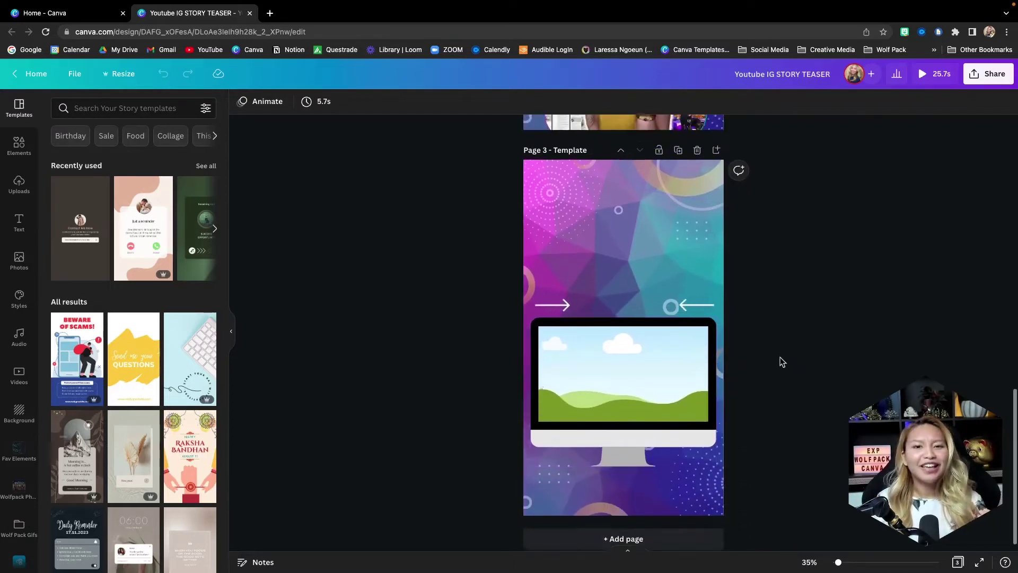
scroll(781, 357, up, 2)
scroll(781, 357, down, 2)
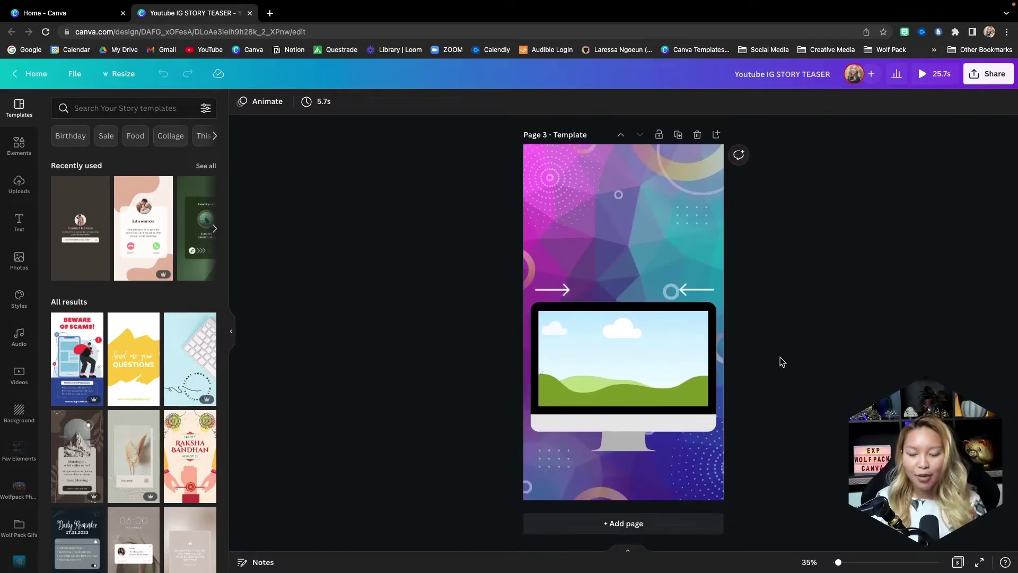
Step: Browse the Frames elements for the computer monitor frame used on page 3, and compare page 3 with the filled page 2
click(655, 357)
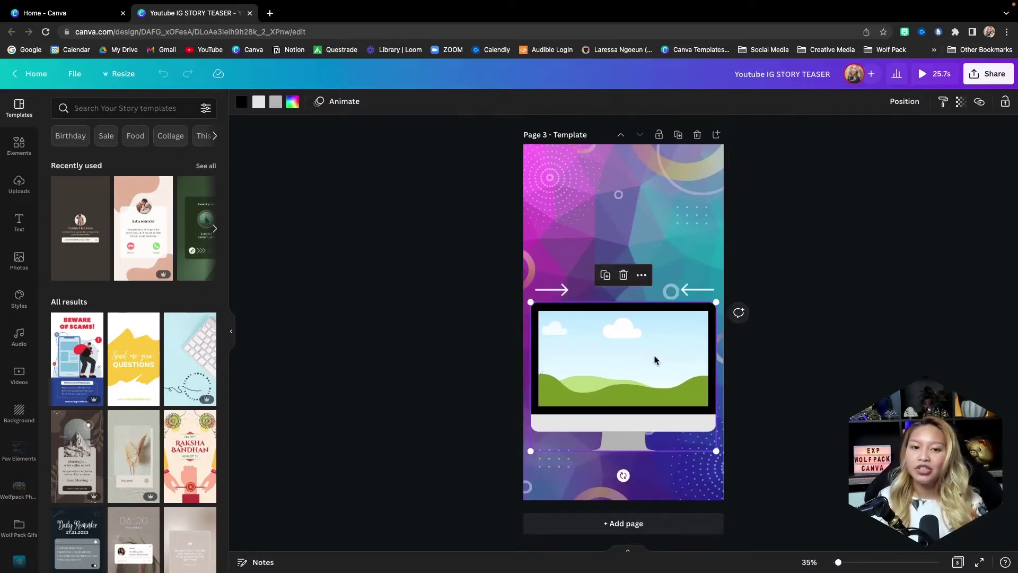
click(19, 144)
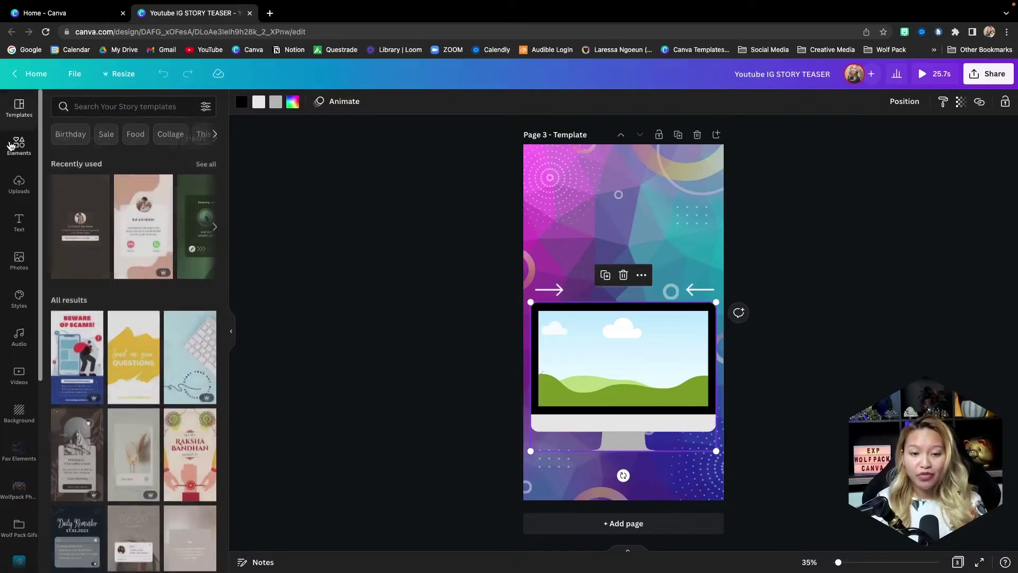
scroll(151, 326, down, 3)
scroll(158, 334, up, 2)
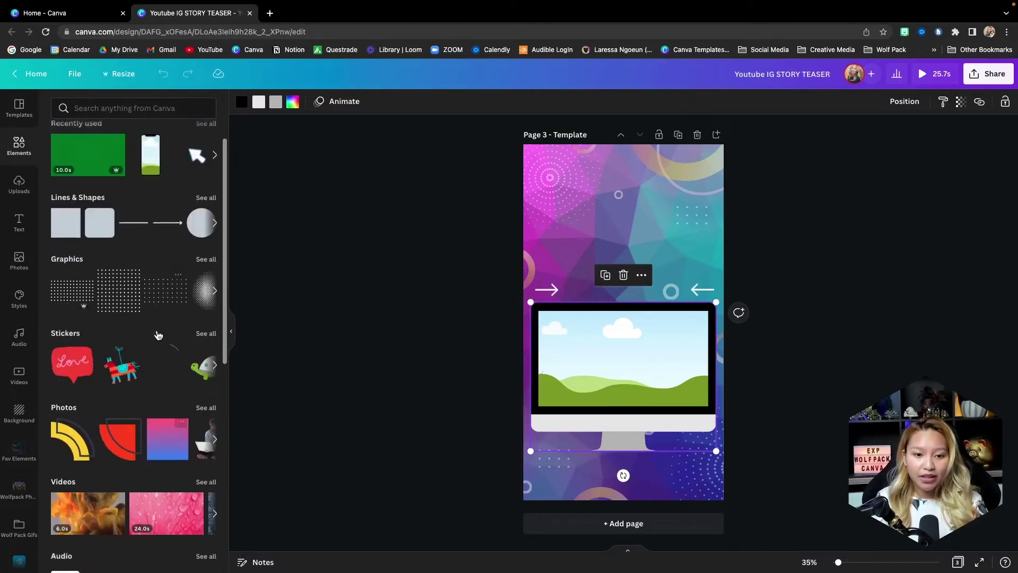
scroll(158, 334, down, 2)
scroll(158, 334, down, 8)
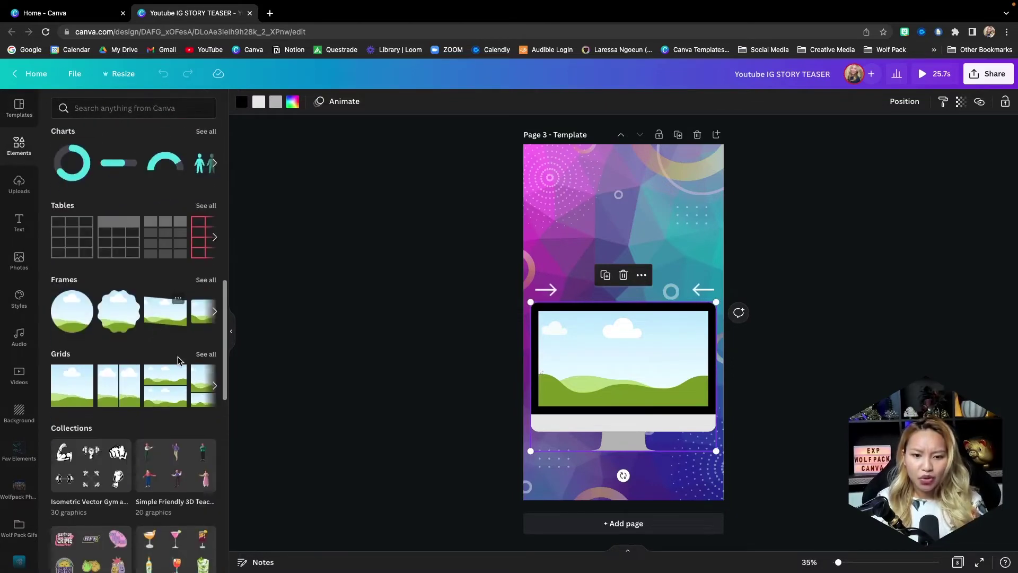
click(206, 280)
scroll(206, 289, down, 5)
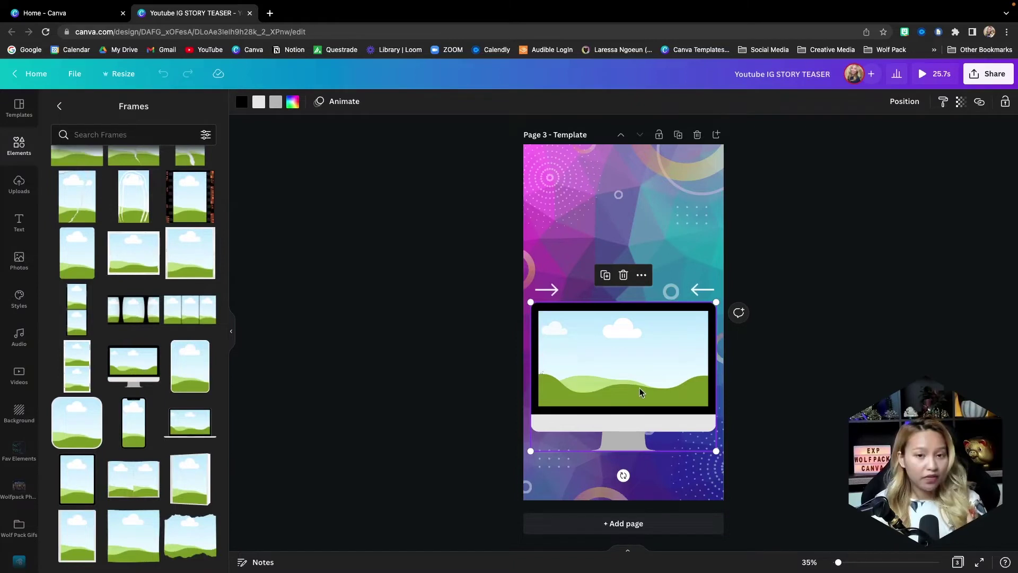
click(401, 333)
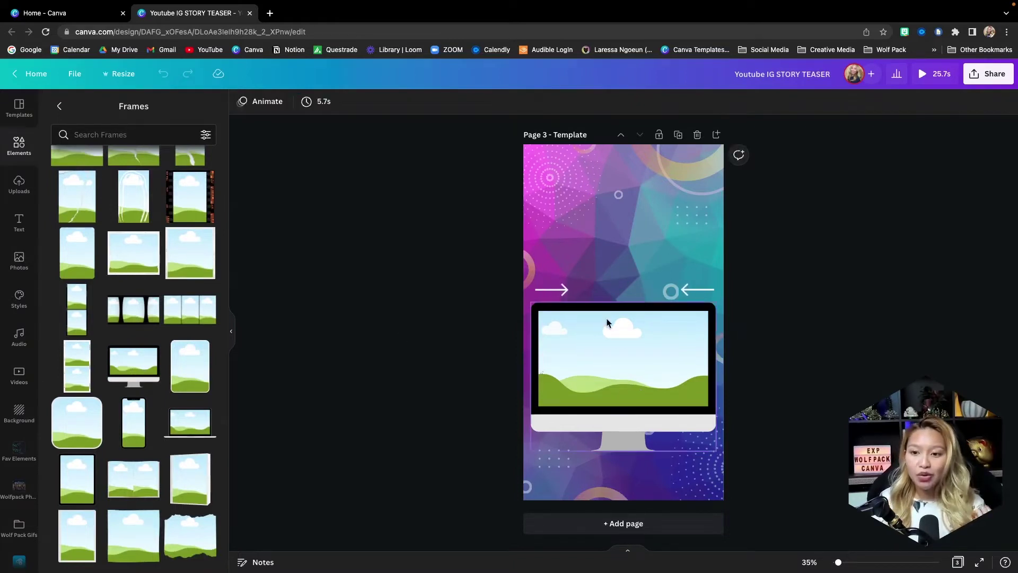
scroll(411, 260, up, 4)
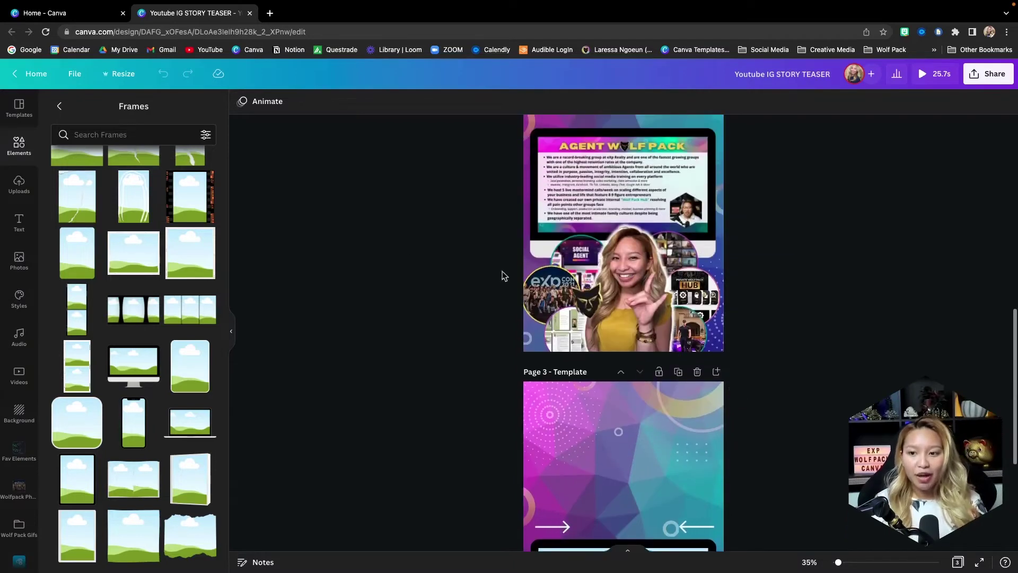
scroll(378, 336, down, 3)
scroll(378, 336, down, 1)
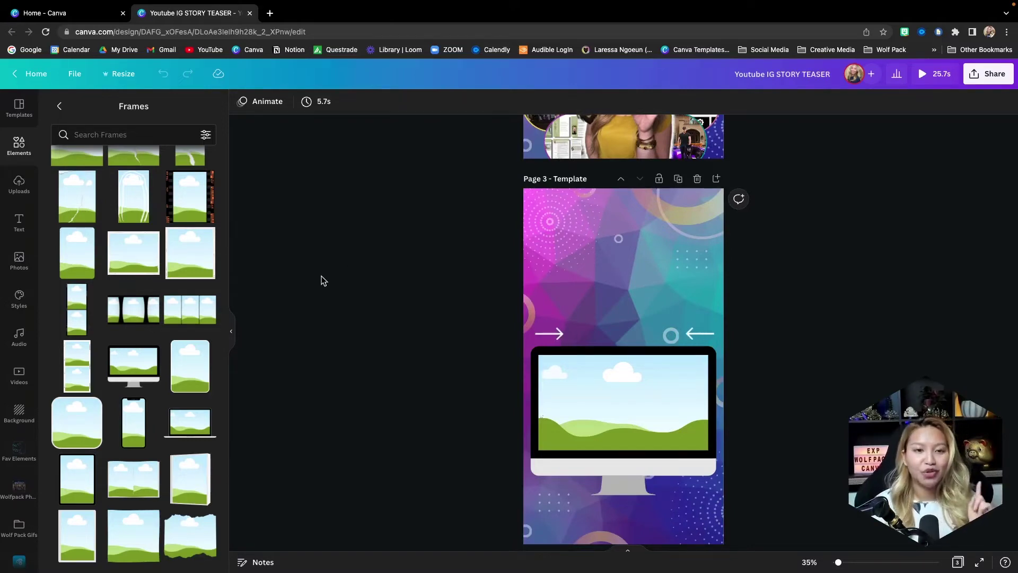
Step: Return to the home page and open the "(eXp) Youtube Thumbnail 2022" design from the recent designs
click(71, 13)
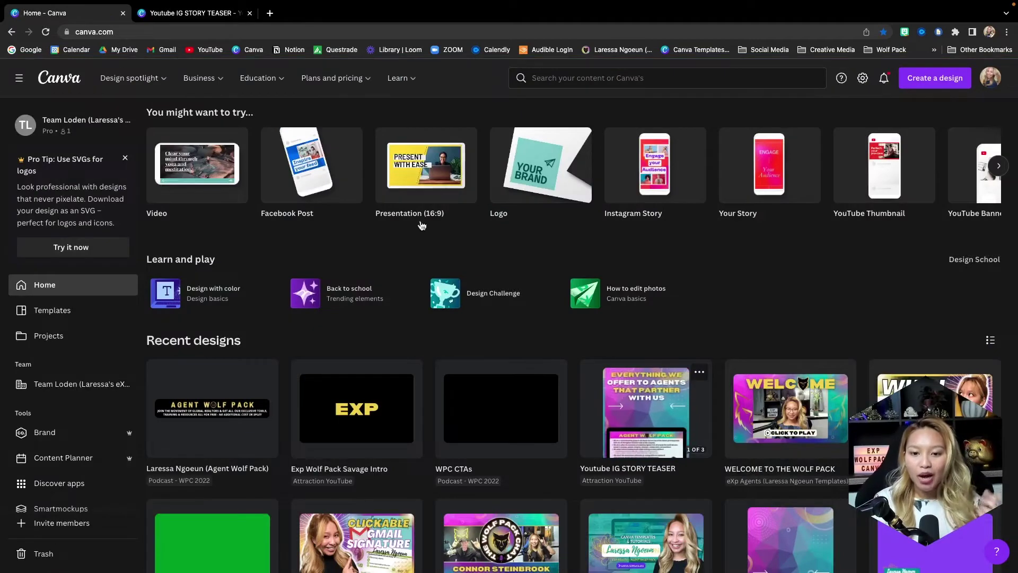
scroll(586, 325, down, 1)
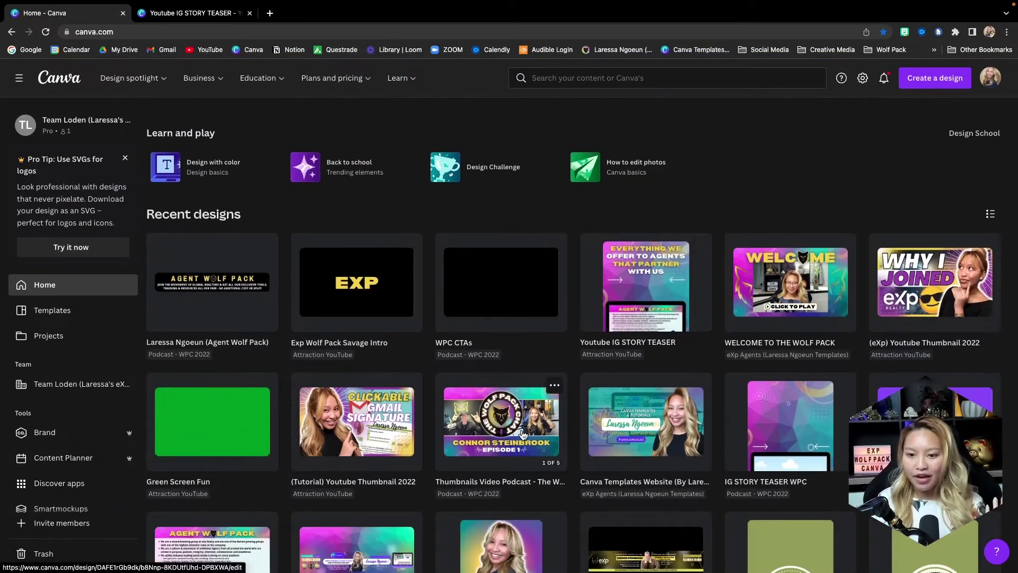
scroll(523, 434, down, 2)
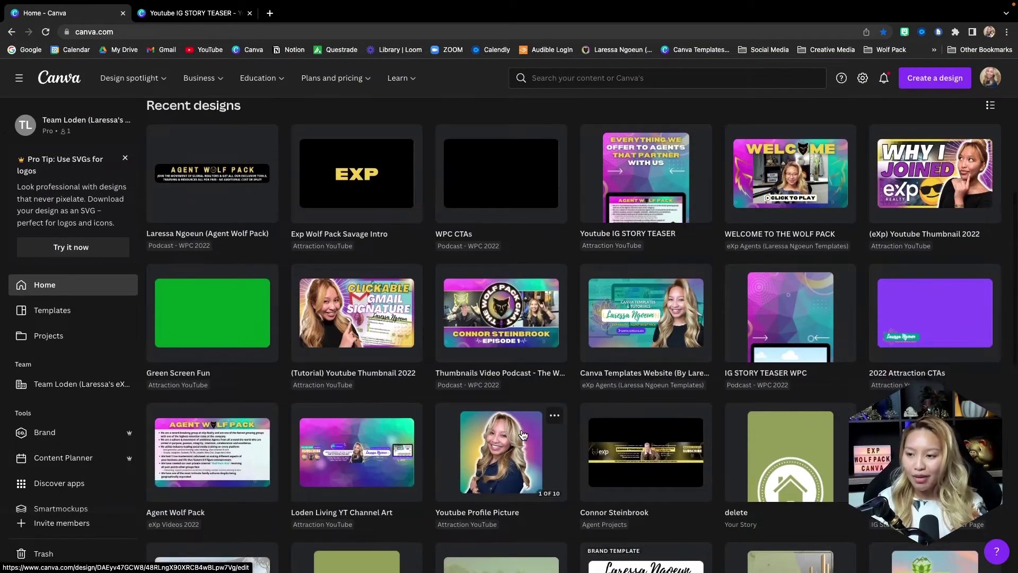
scroll(346, 419, up, 1)
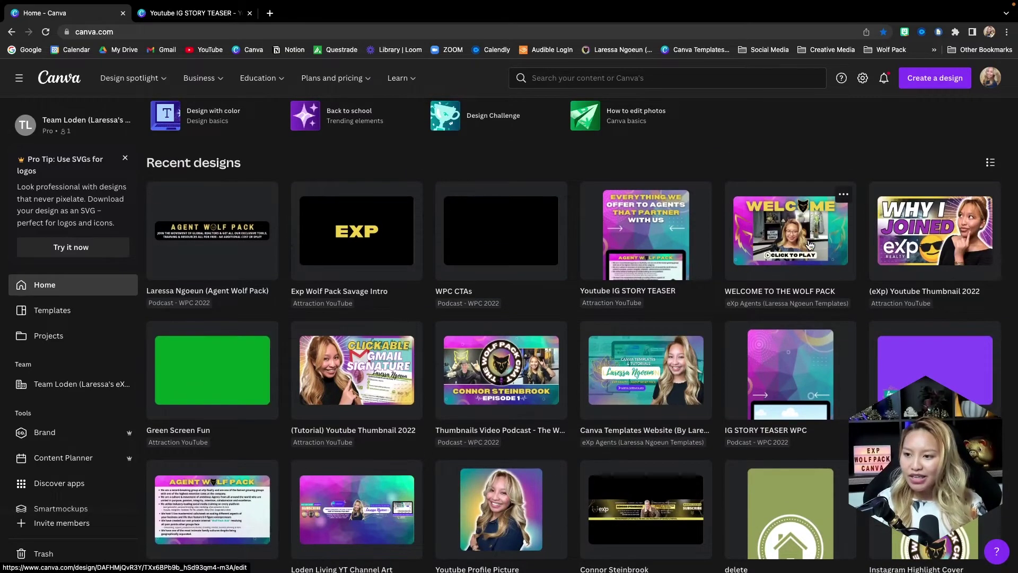
click(900, 225)
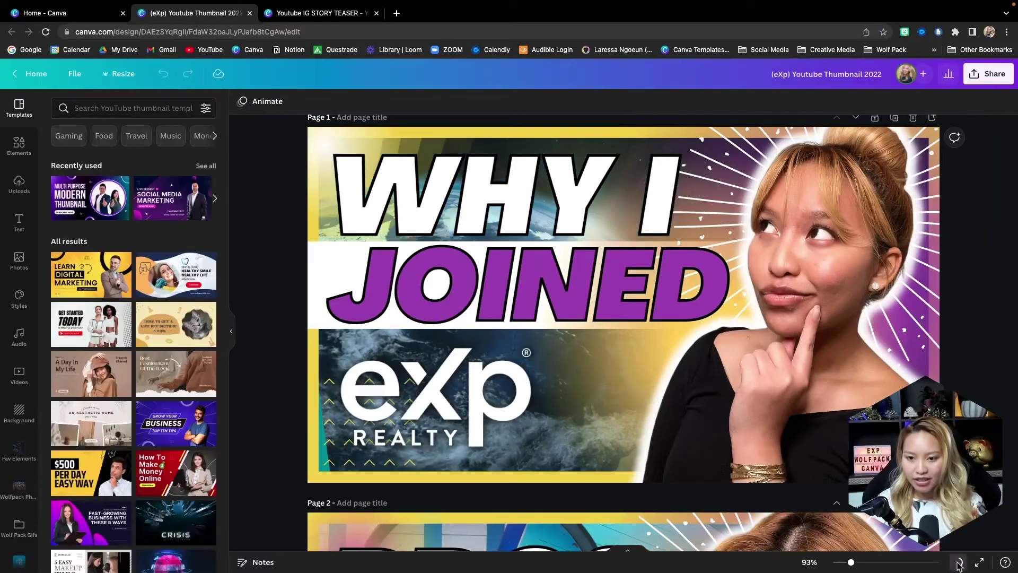
Step: Open page 28 from the grid overview of all thumbnail pages and try selecting all its elements at once
click(959, 563)
scroll(591, 443, down, 1)
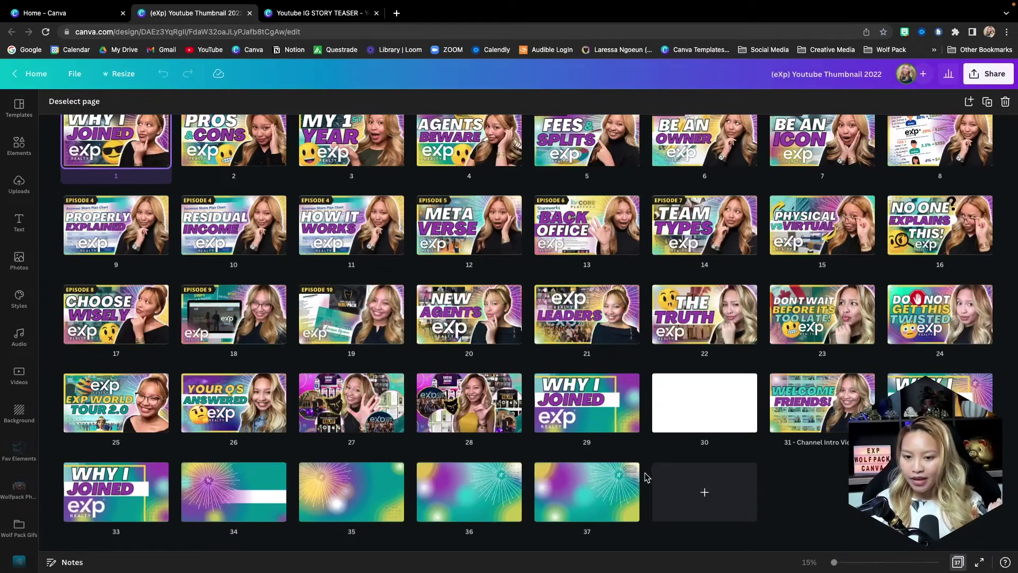
double_click(466, 409)
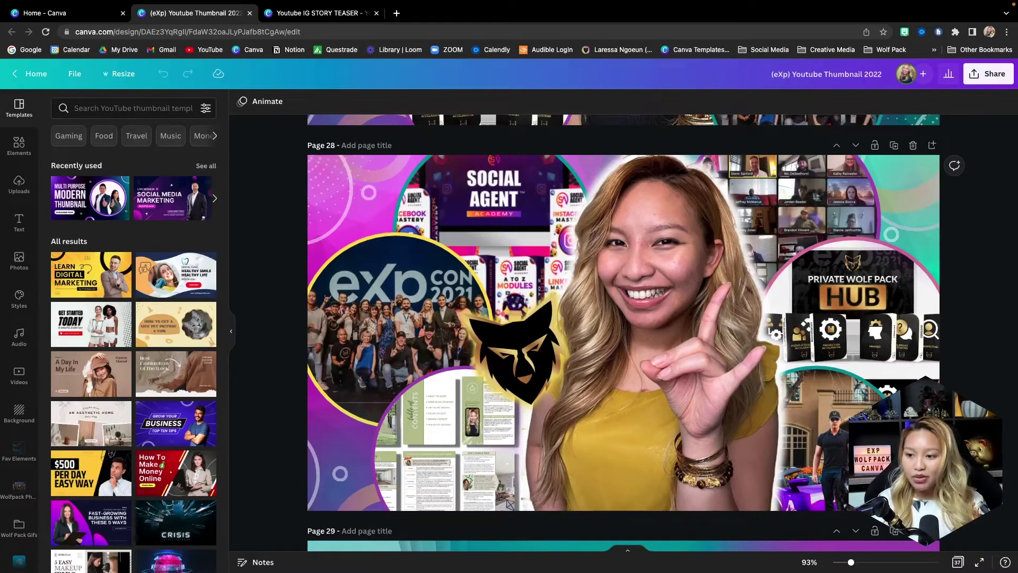
drag(993, 482, 274, 185)
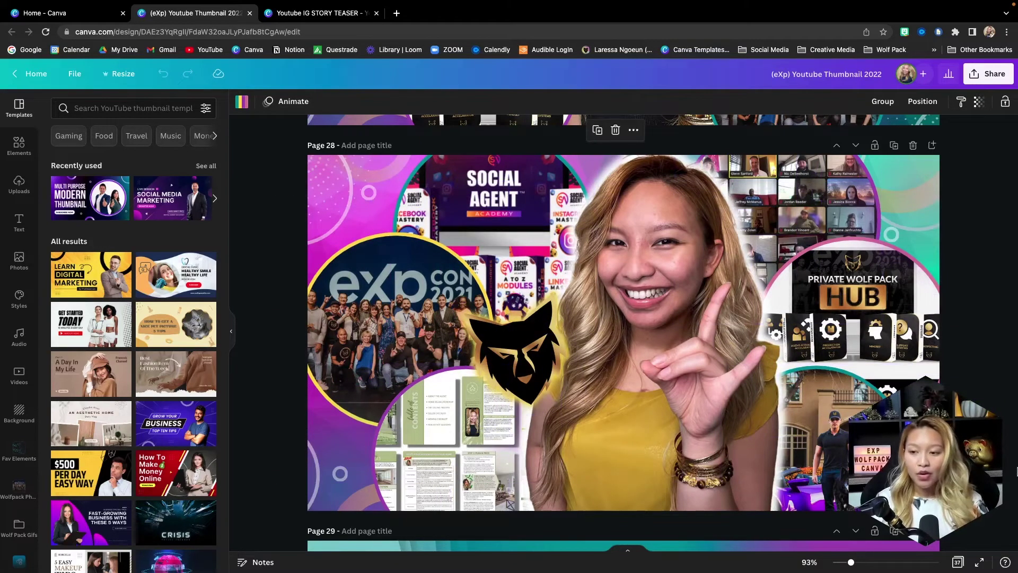
key(Escape)
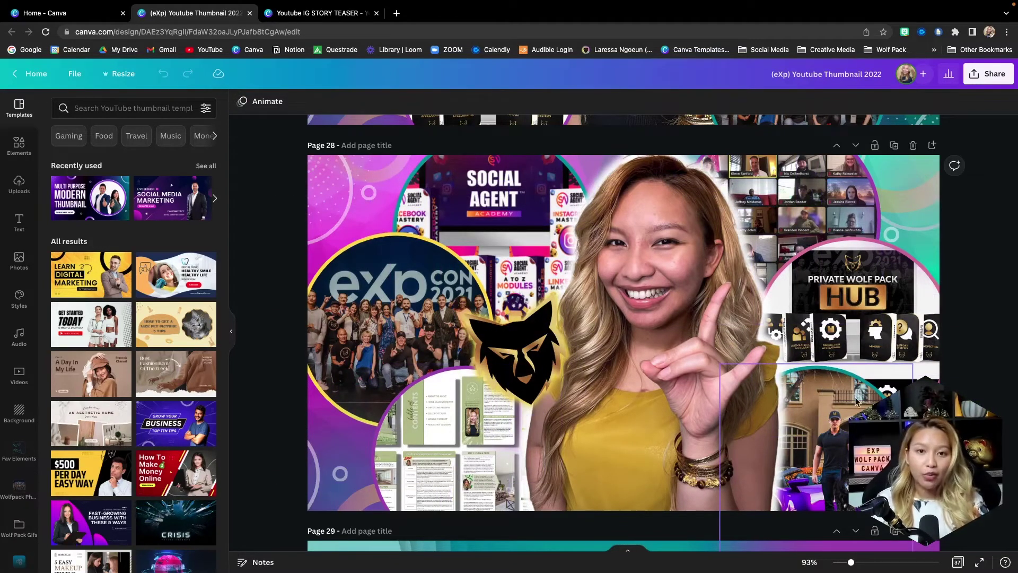
Step: Select the round picture frames, the wolf logo and the woman's cut-out on page 28 together and copy them
click(836, 438)
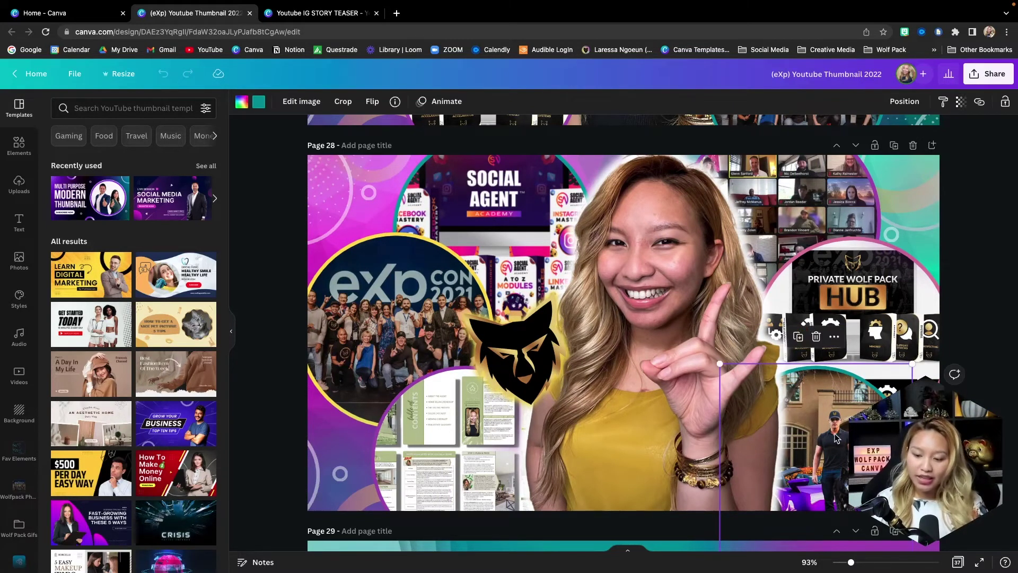
click(843, 398)
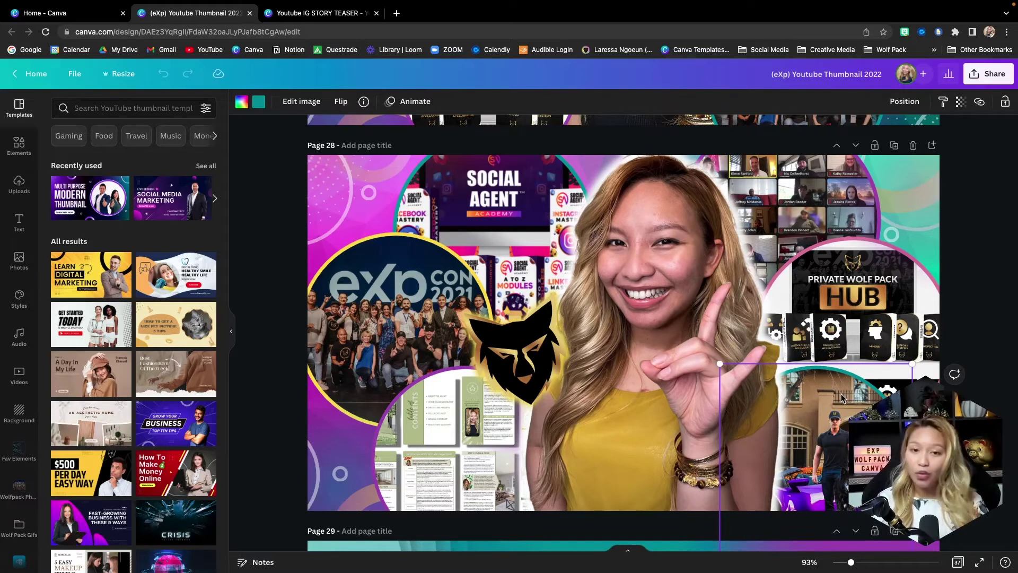
shift+click(809, 219)
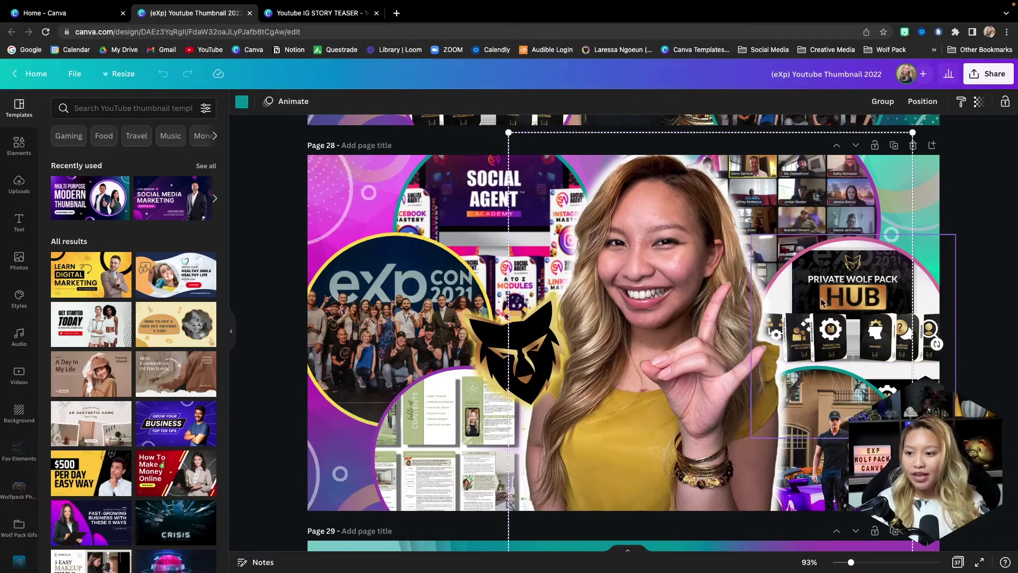
shift+click(510, 330)
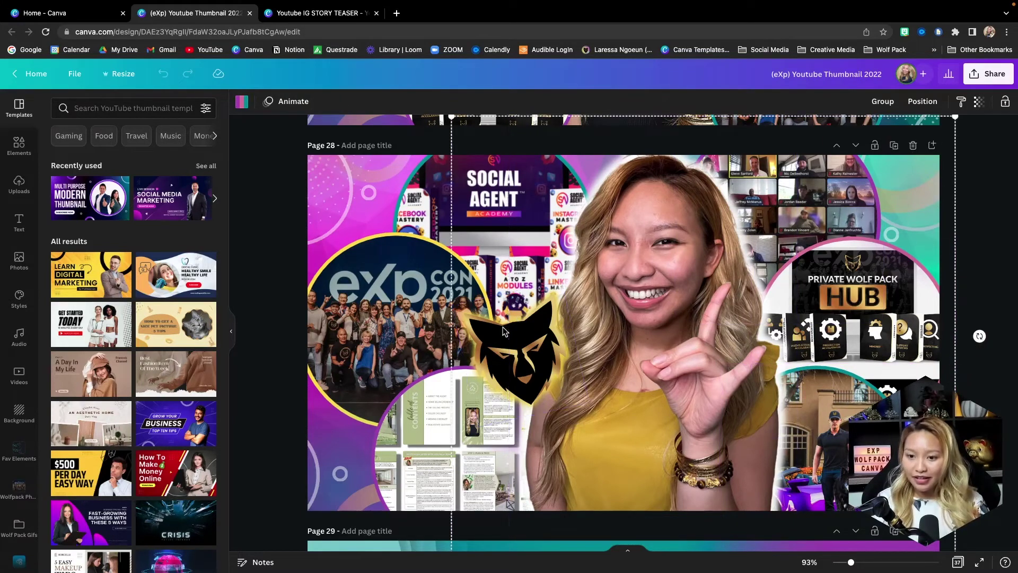
shift+click(451, 212)
shift+click(352, 312)
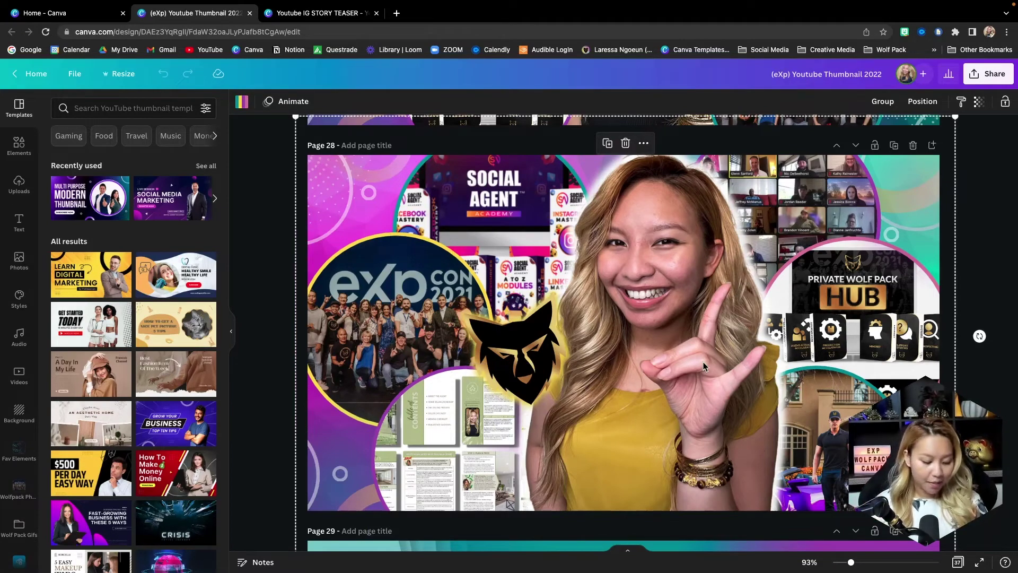
right_click(640, 339)
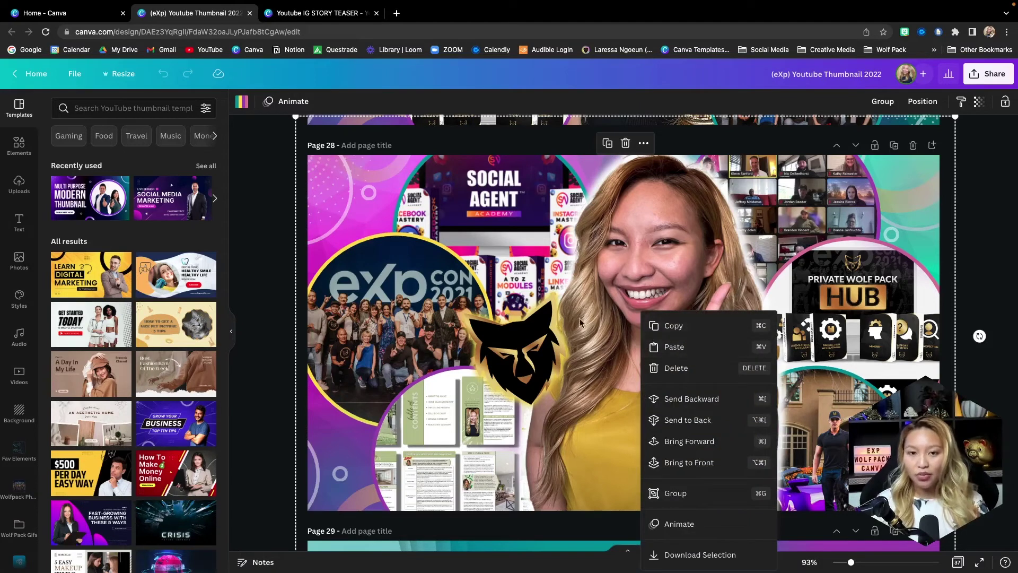
click(693, 328)
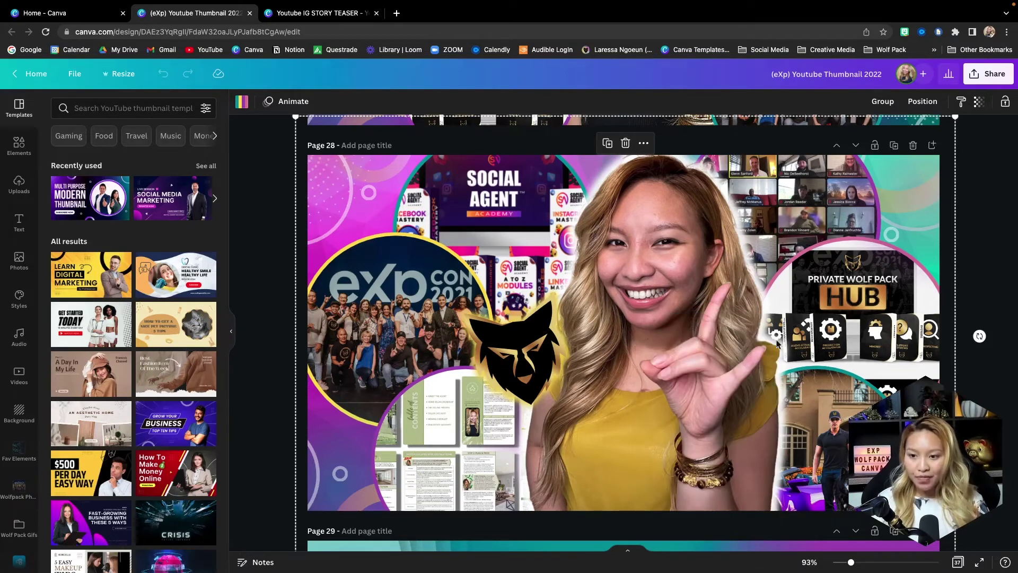
Step: Paste the copied collage onto the page 3 template of the "Youtube IG STORY TEASER" design and move it to the page's bottom
click(335, 17)
scroll(537, 240, down, 2)
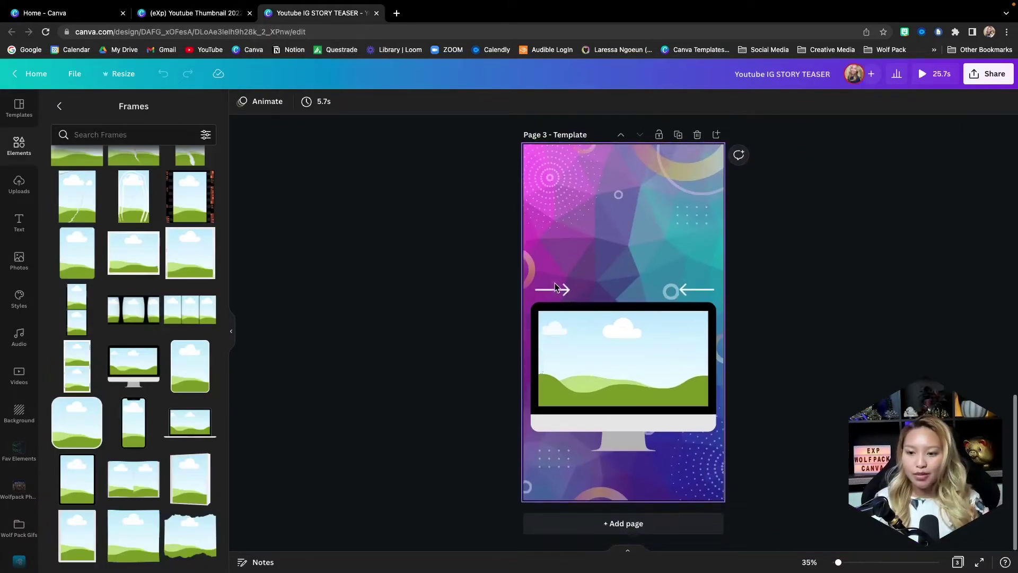
right_click(594, 237)
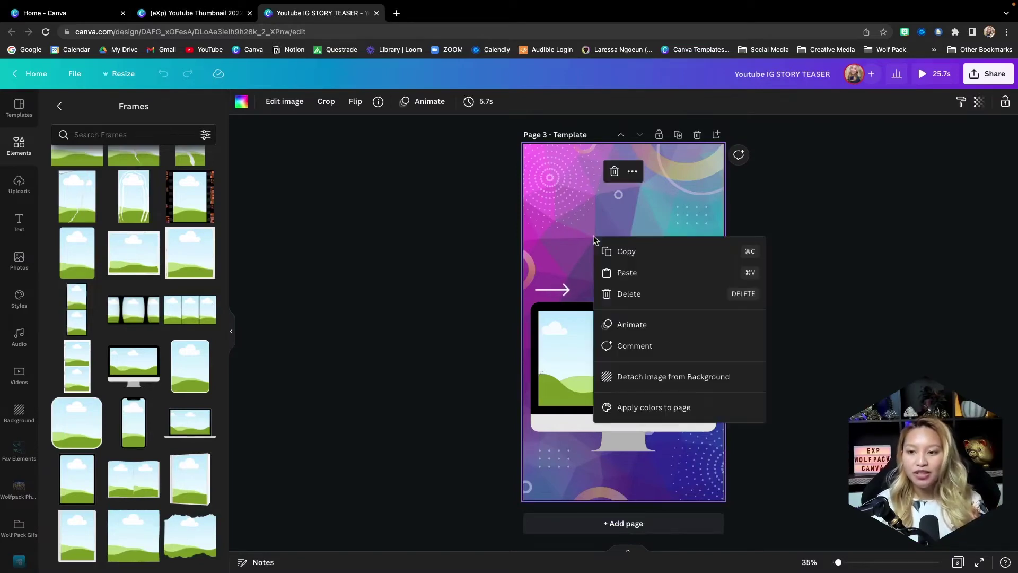
click(663, 281)
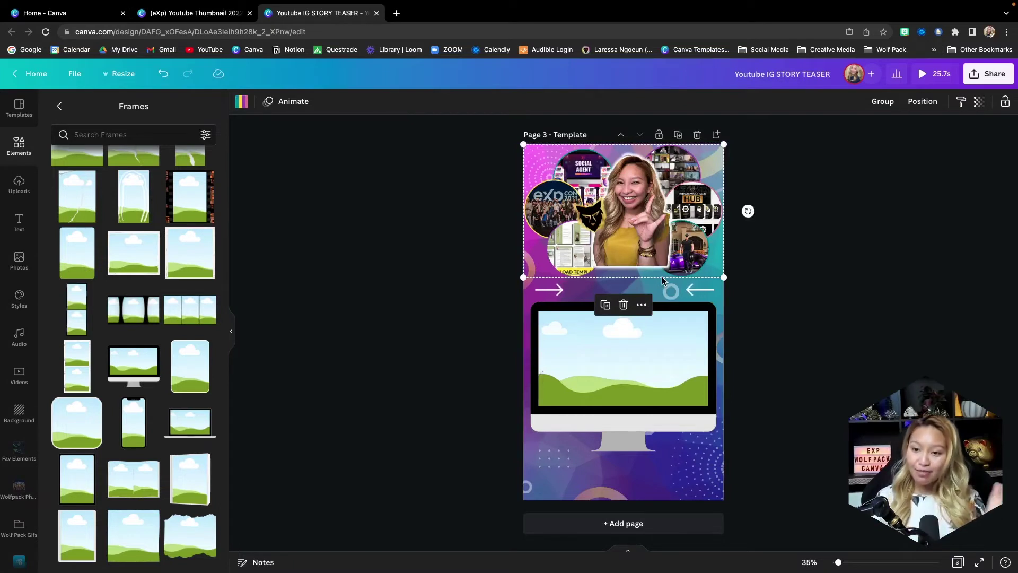
drag(631, 212, 631, 449)
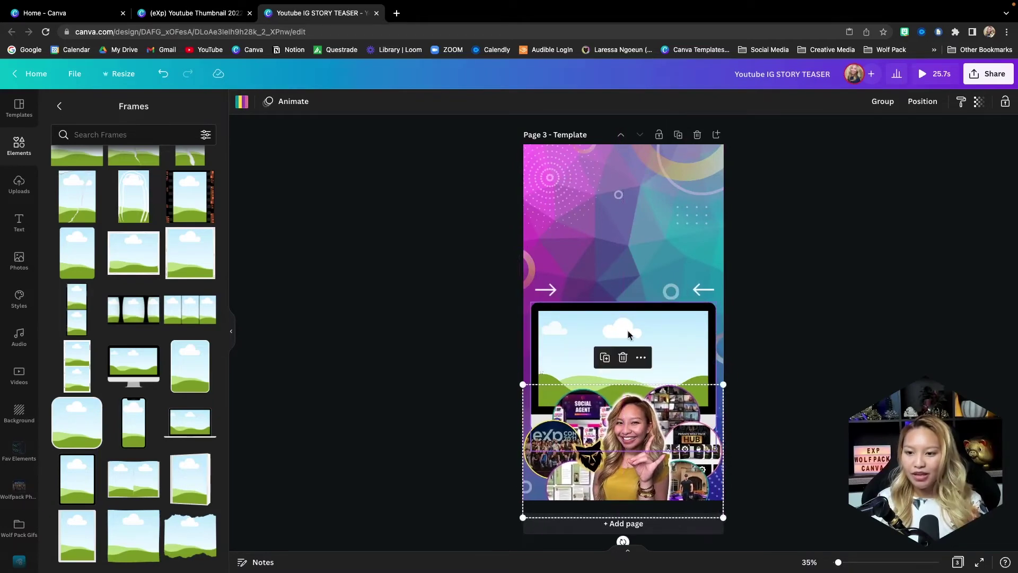
Step: Move the computer frame and the two arrows up together so they sit above the pasted collage
click(708, 304)
shift+click(705, 291)
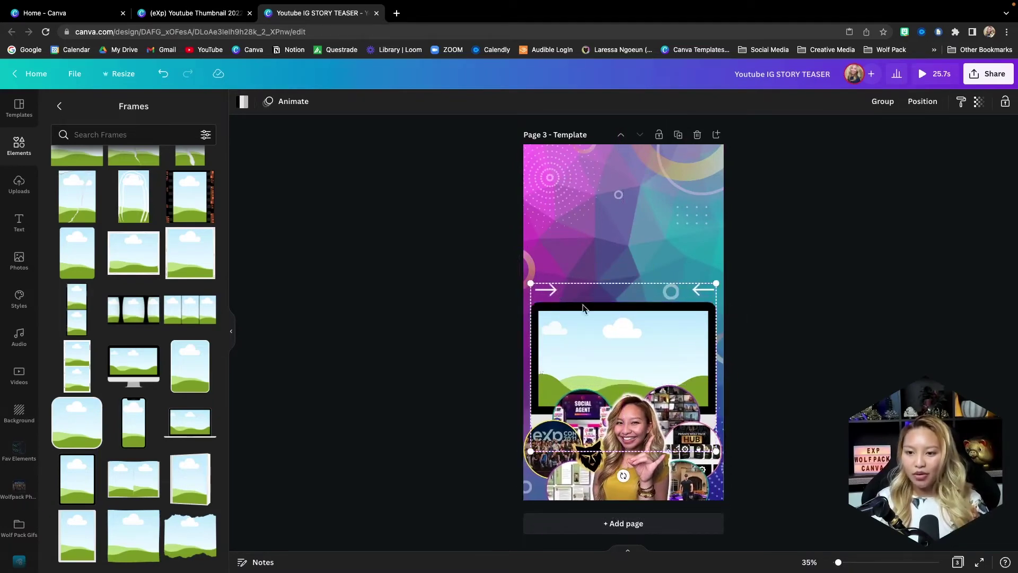
drag(608, 338, 603, 292)
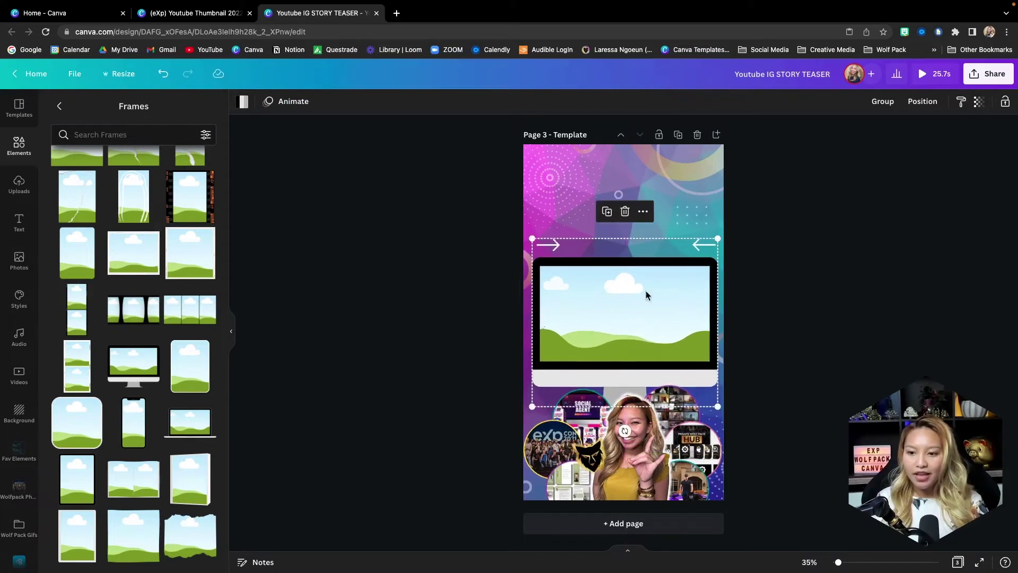
click(724, 321)
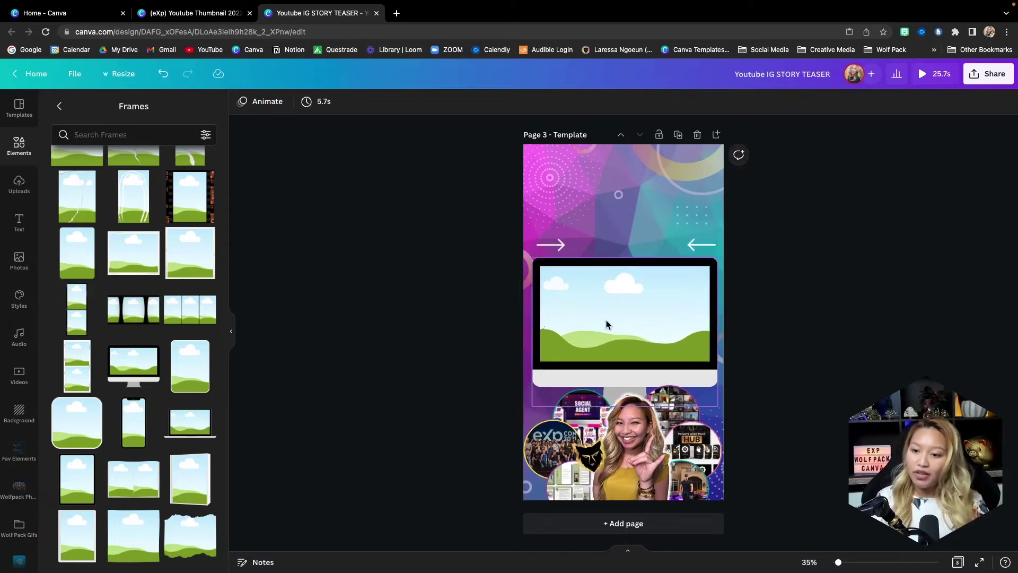
Step: Fill the computer frame with the 15.5-second video-call clip from the uploaded videos, and view the design's sharing options
click(19, 185)
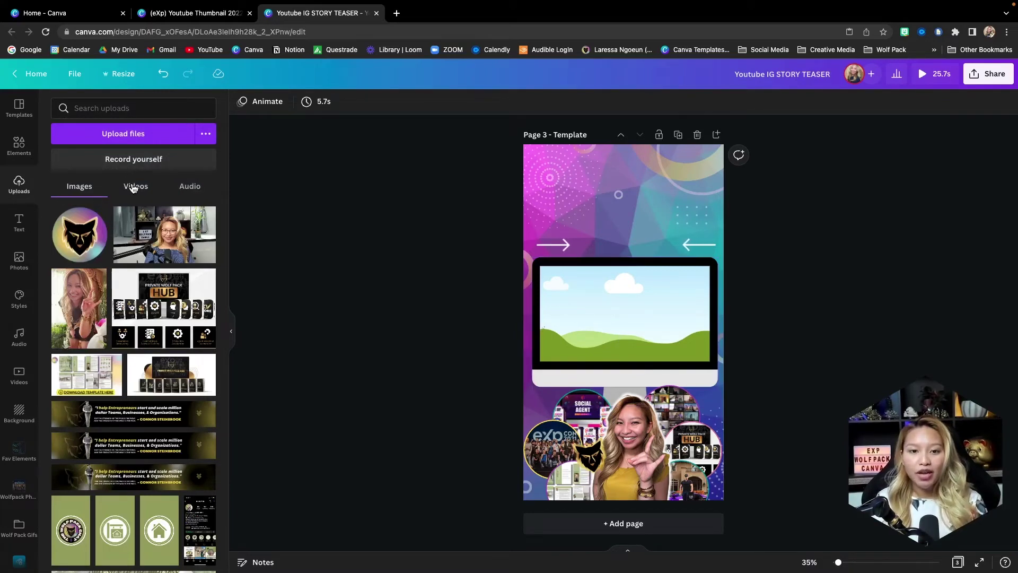
click(135, 187)
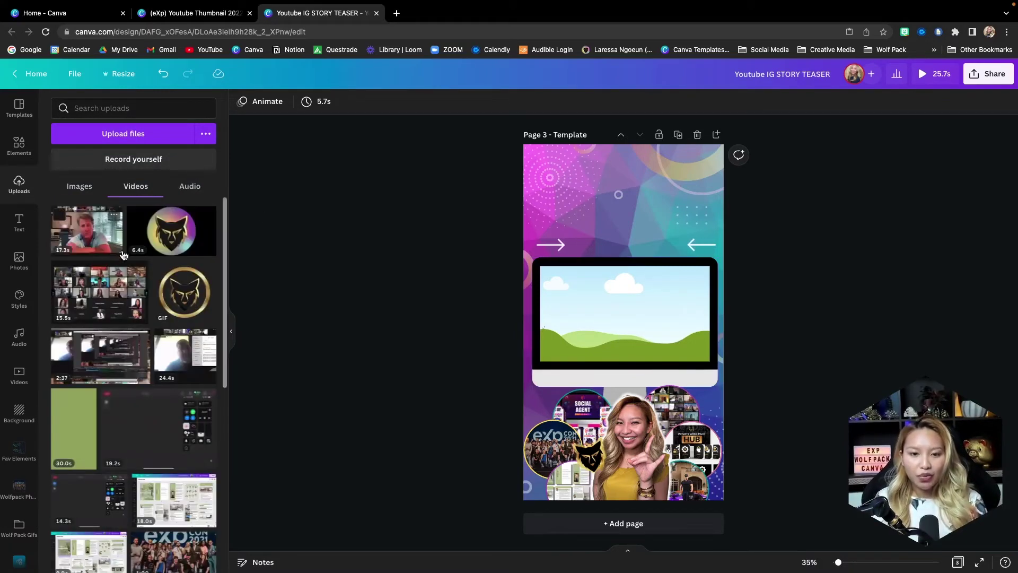
scroll(93, 280, down, 2)
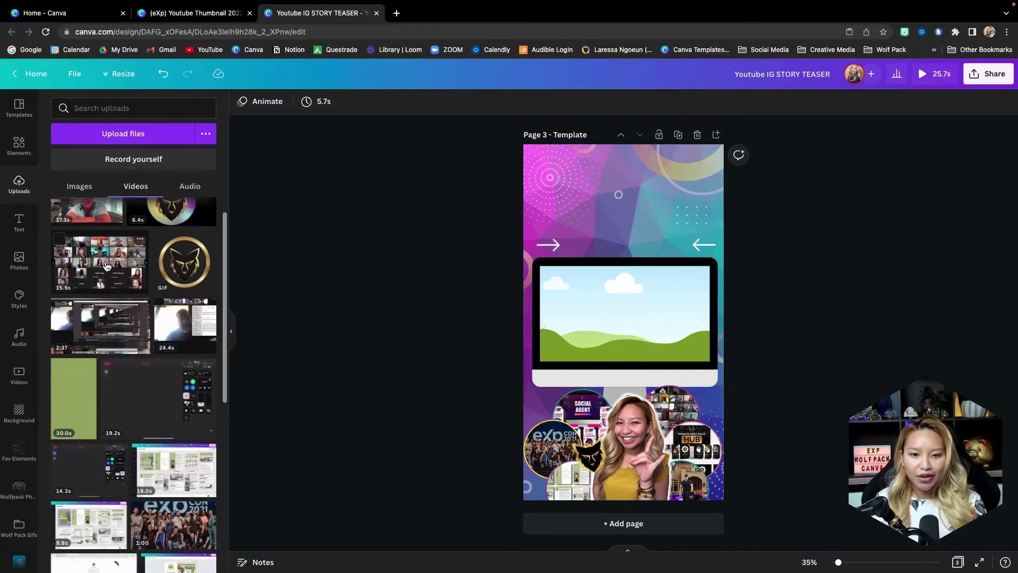
drag(106, 267, 626, 318)
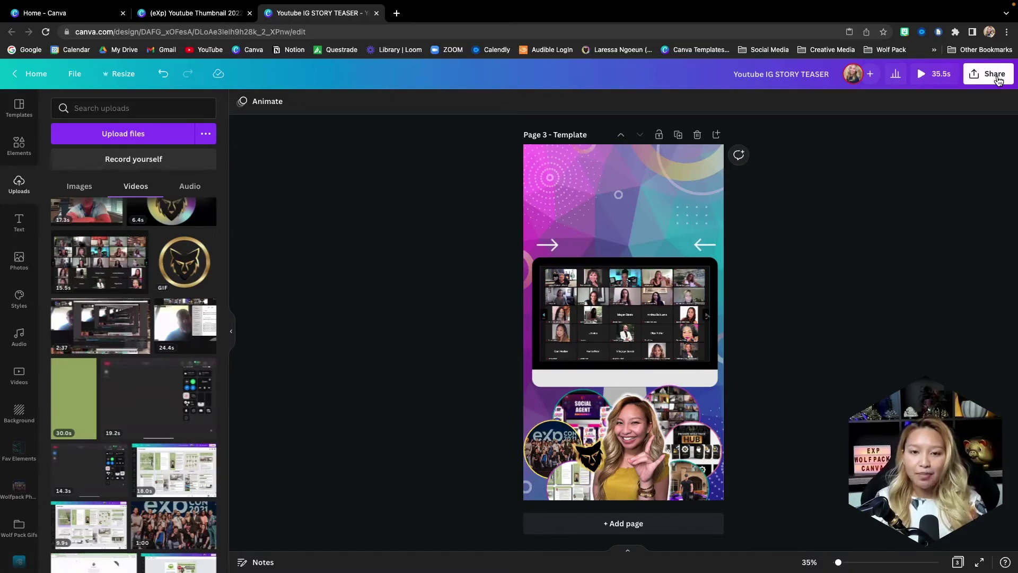
click(999, 78)
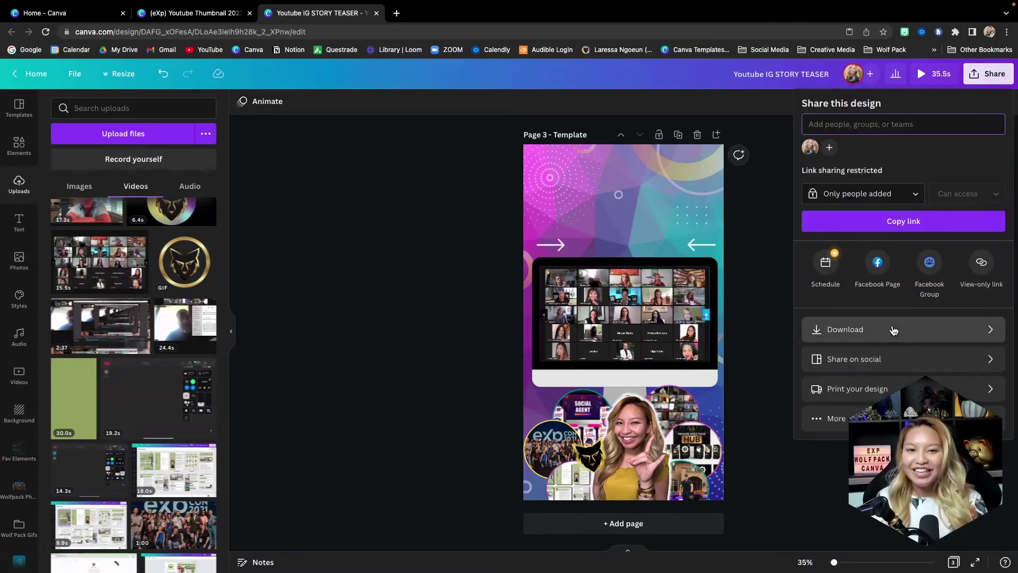
click(430, 222)
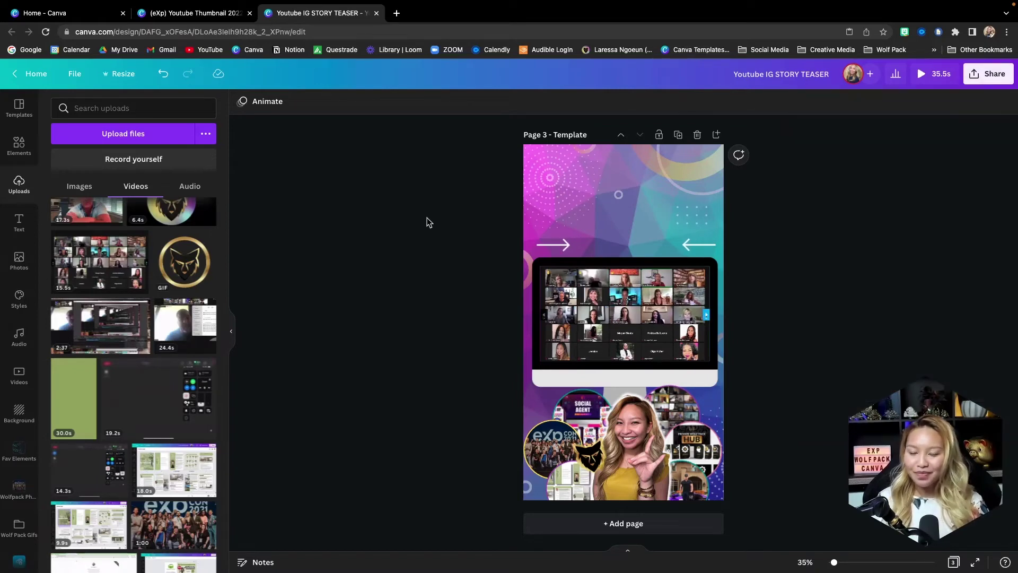
Step: Delete the video from the computer frame on the page 3 template, keeping the empty frame
click(625, 313)
key(Delete)
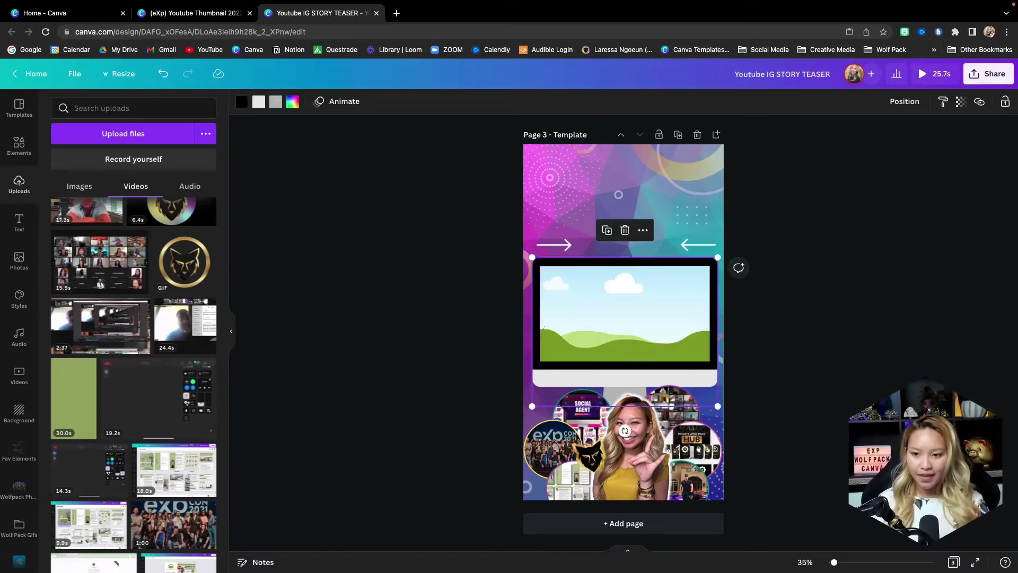
click(914, 374)
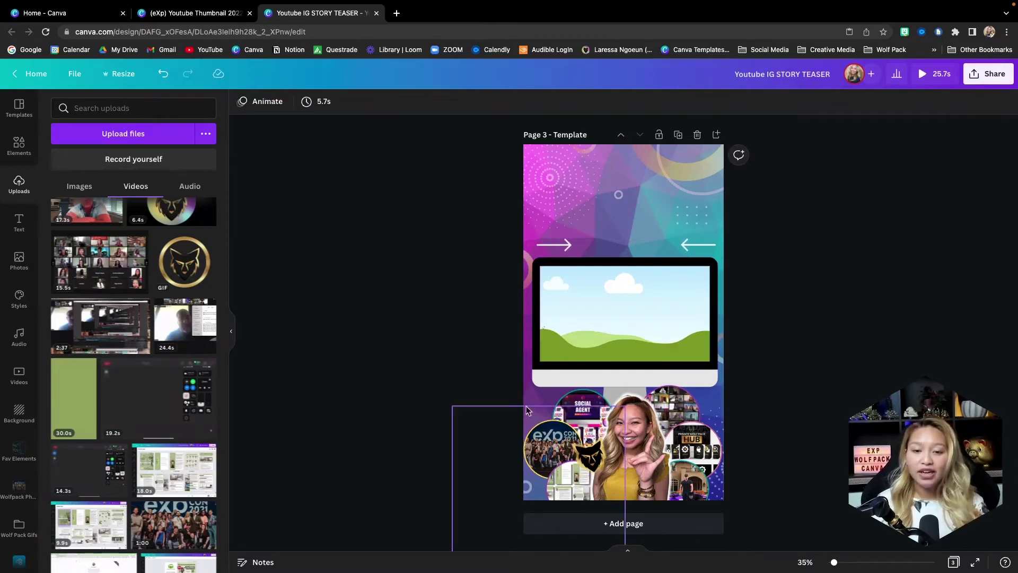
Step: Try adding a blank page after the template and deleting the template page, and undo both
click(689, 523)
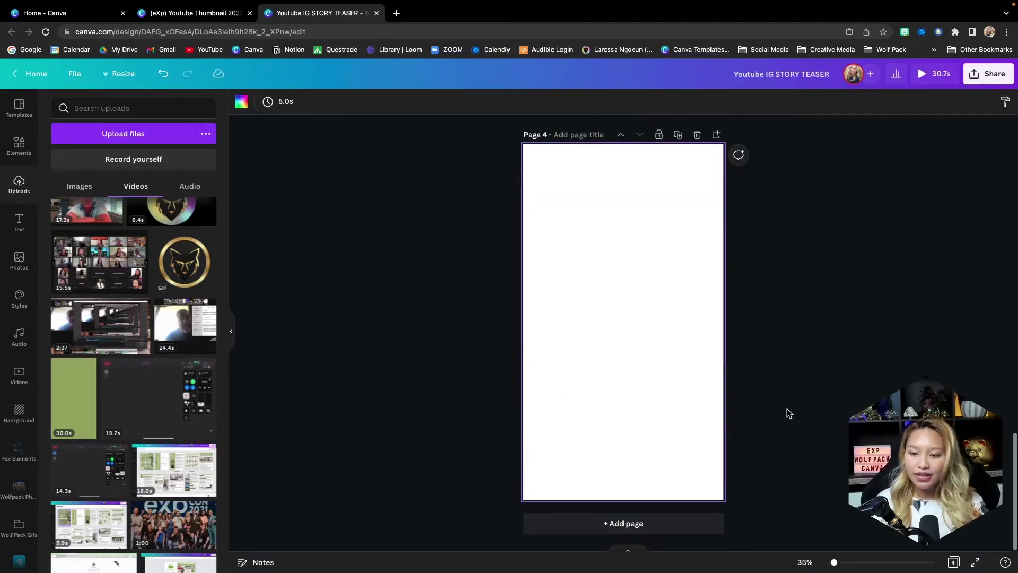
key(ctrl+z)
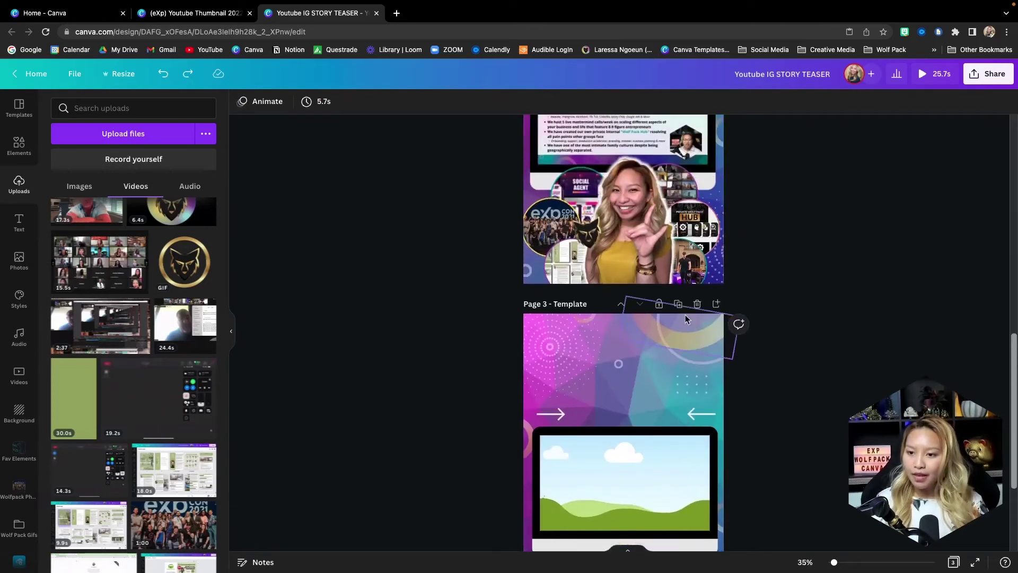
click(697, 305)
key(ctrl+z)
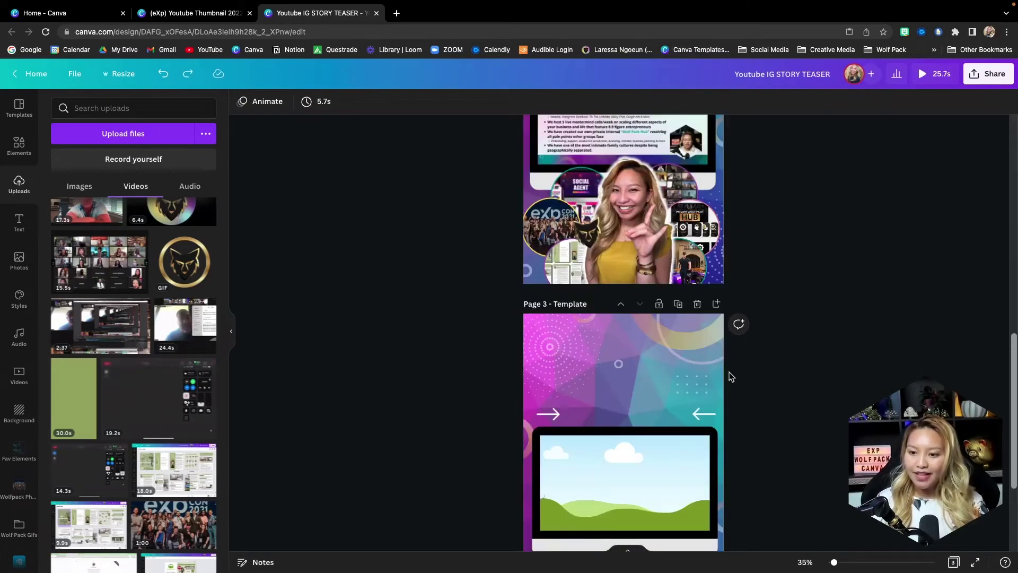
Step: Undo the remaining template edits, including the pasted collage and the moved computer frame and arrows
key(ctrl+z)
key(ctrl+z)
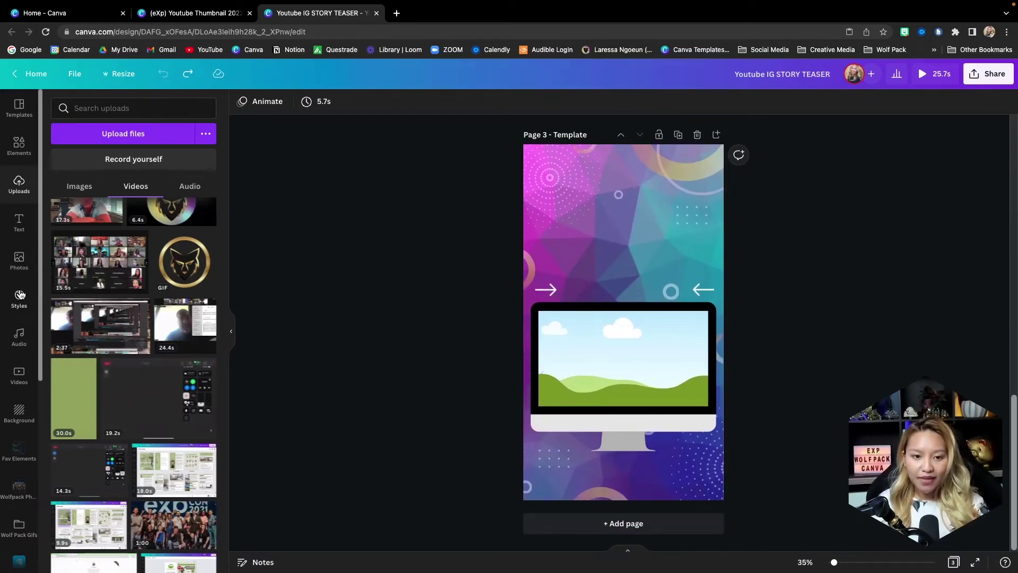
Step: Browse the project folders within the editor and open the Attraction YouTube folder
scroll(19, 318, down, 6)
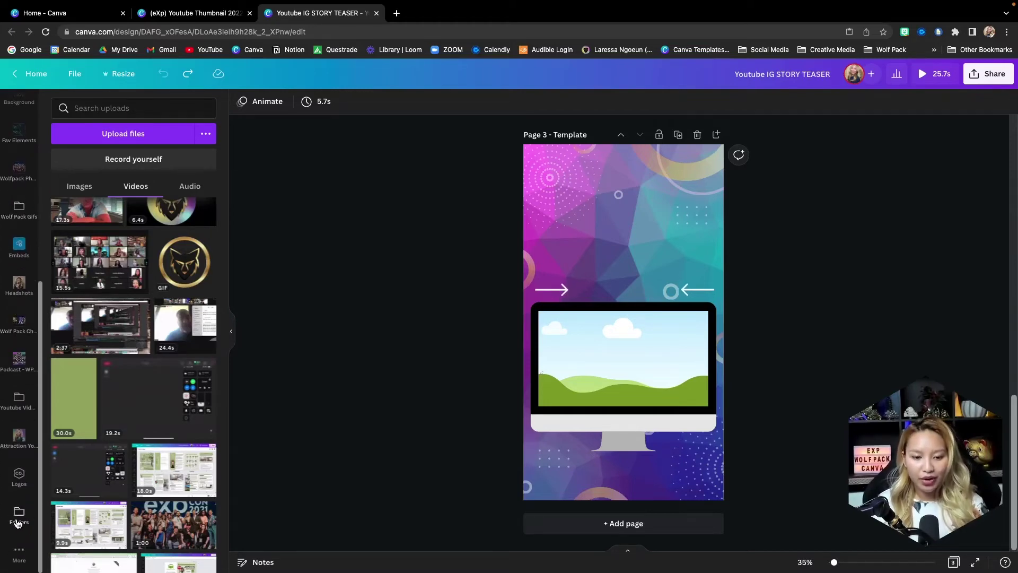
click(18, 517)
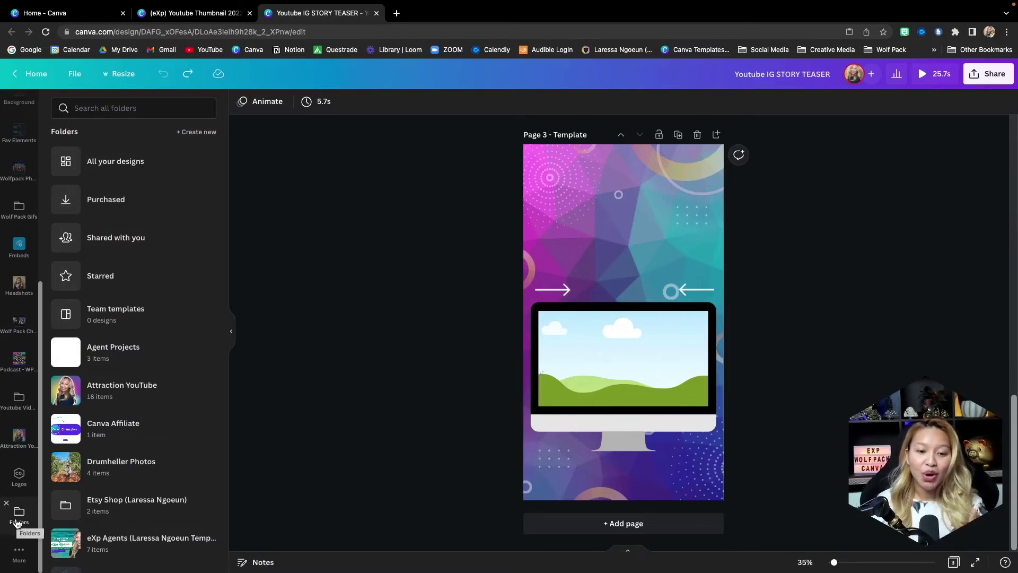
scroll(164, 484, down, 2)
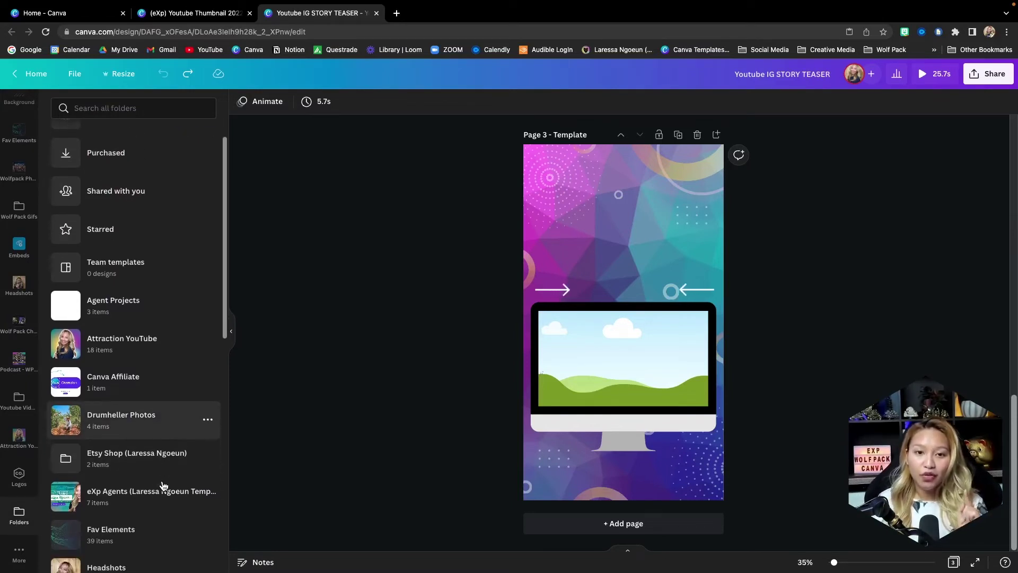
scroll(164, 485, up, 2)
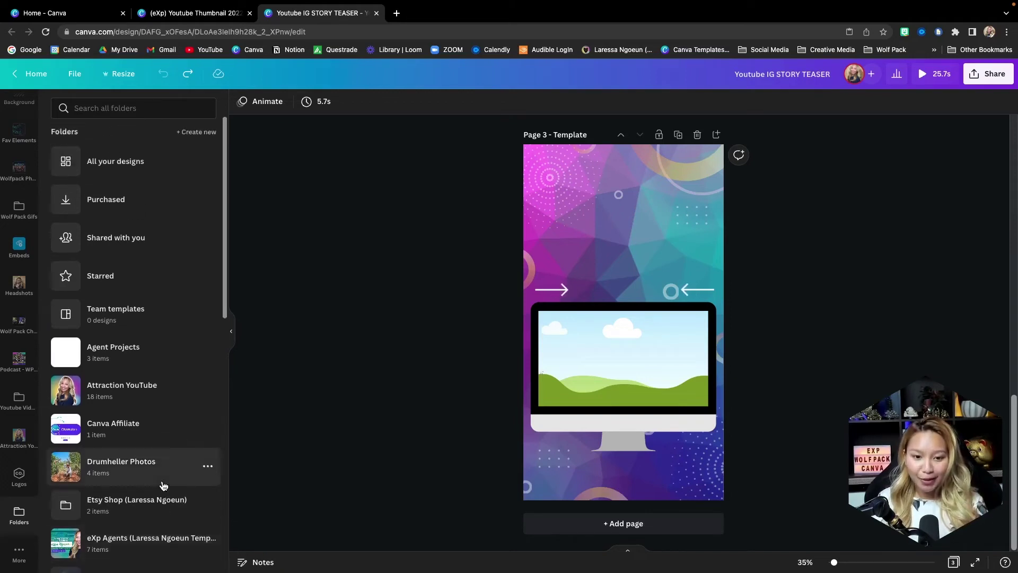
scroll(164, 485, down, 1)
scroll(163, 484, down, 3)
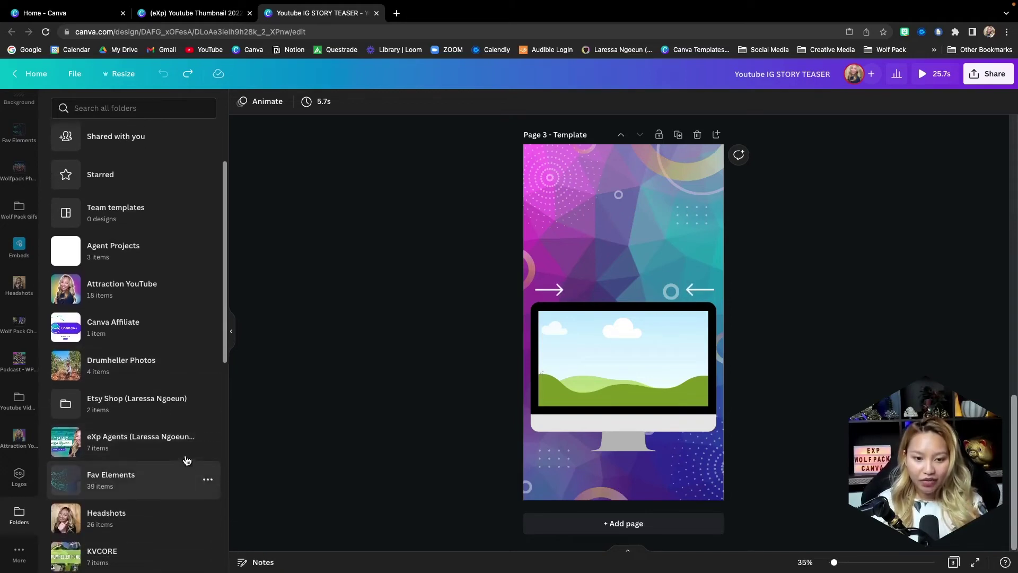
click(137, 289)
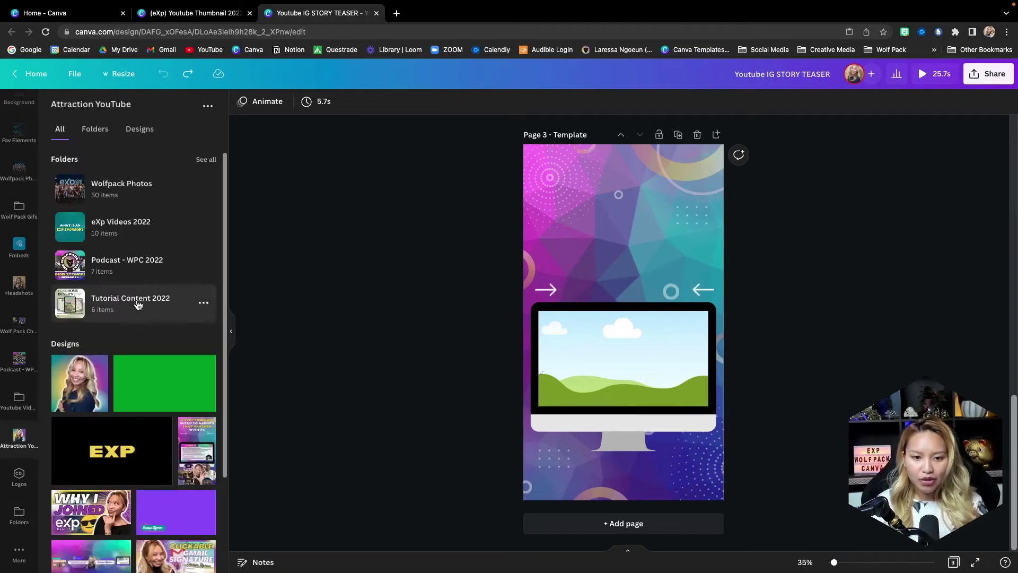
Step: Open the (eXp) Youtube Thumbnail 2022 design inside the folder and look through its pages for the collage thumbnails
scroll(138, 304, down, 5)
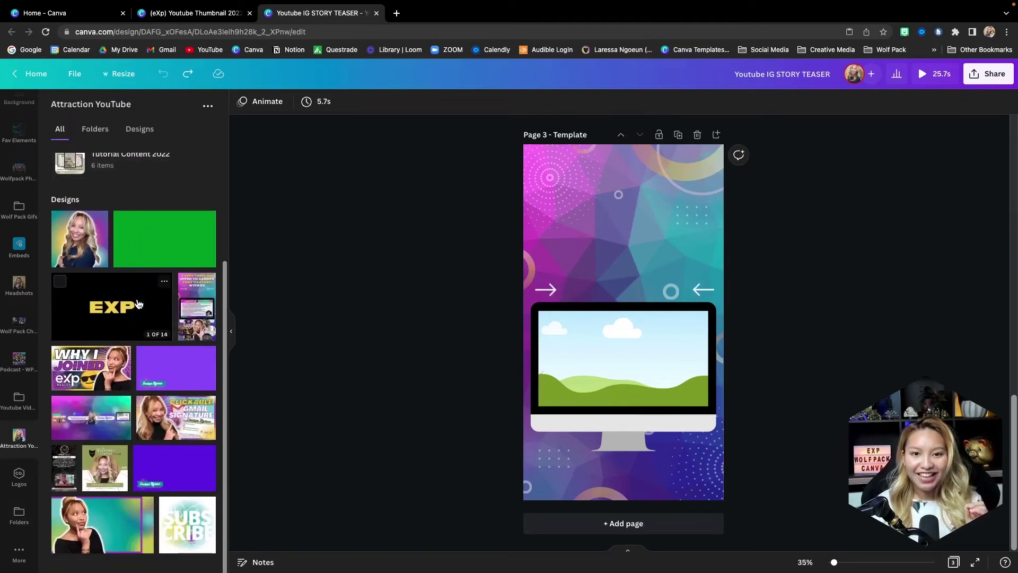
click(162, 363)
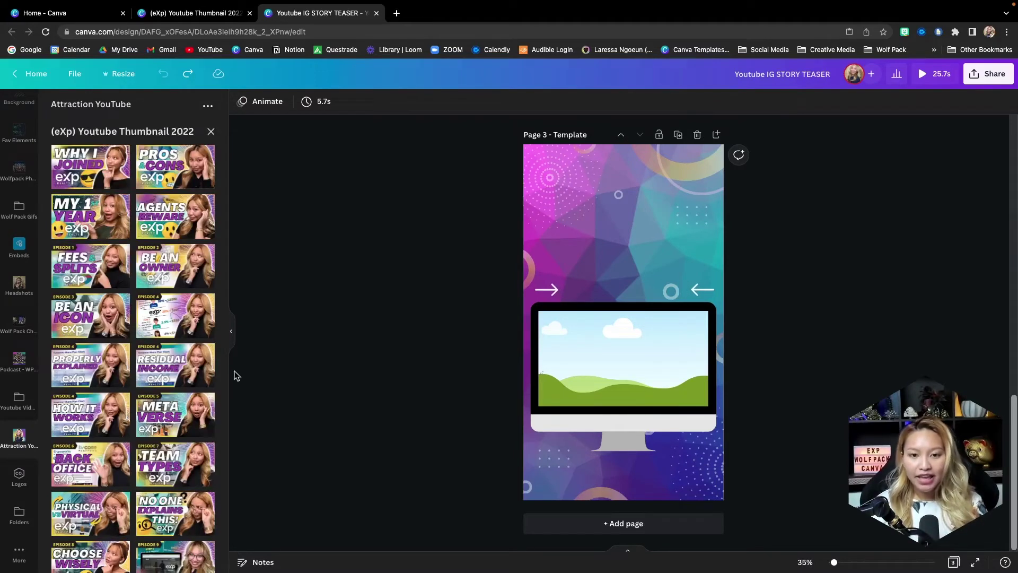
scroll(133, 406, down, 10)
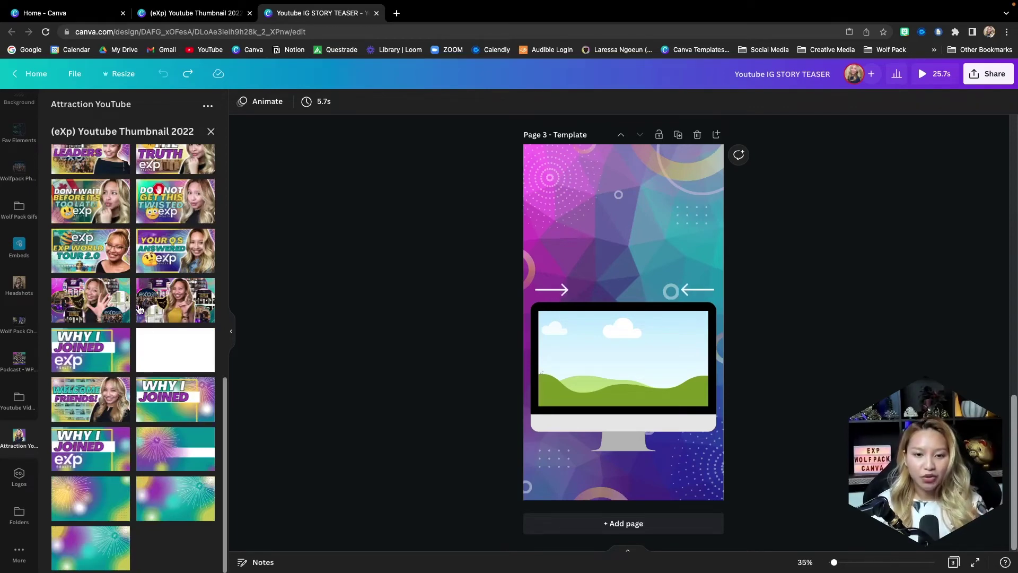
scroll(140, 309, up, 5)
scroll(139, 309, down, 5)
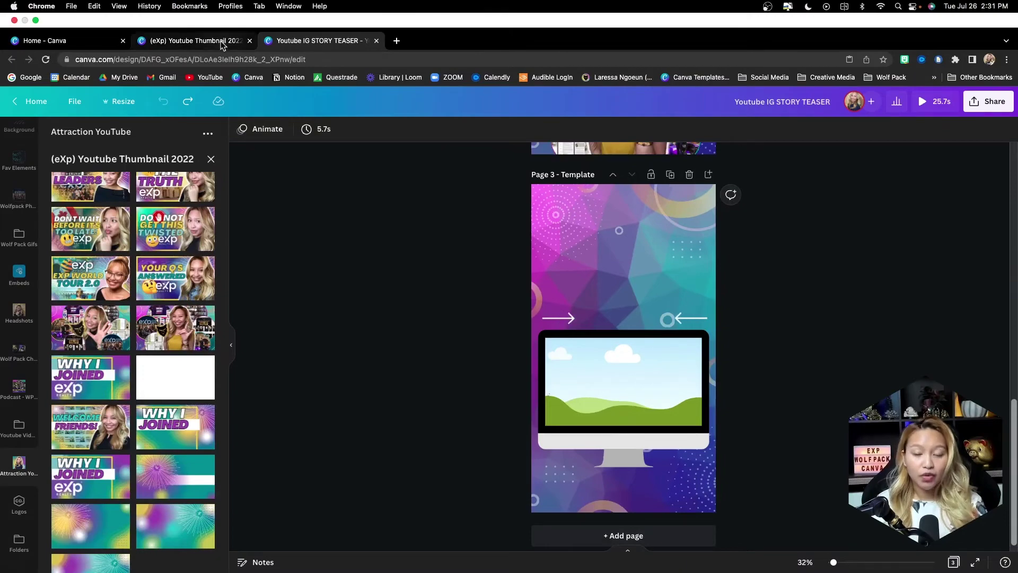
Step: View the page overview of the (eXp) Youtube Thumbnail 2022 design in its own tab, and return to the Youtube IG STORY TEASER design
click(196, 13)
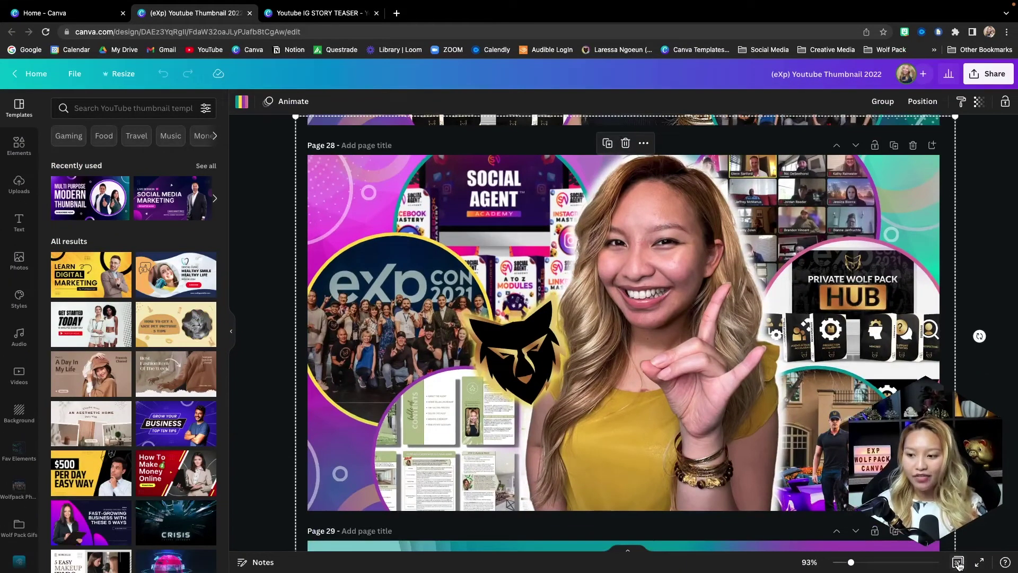
click(959, 565)
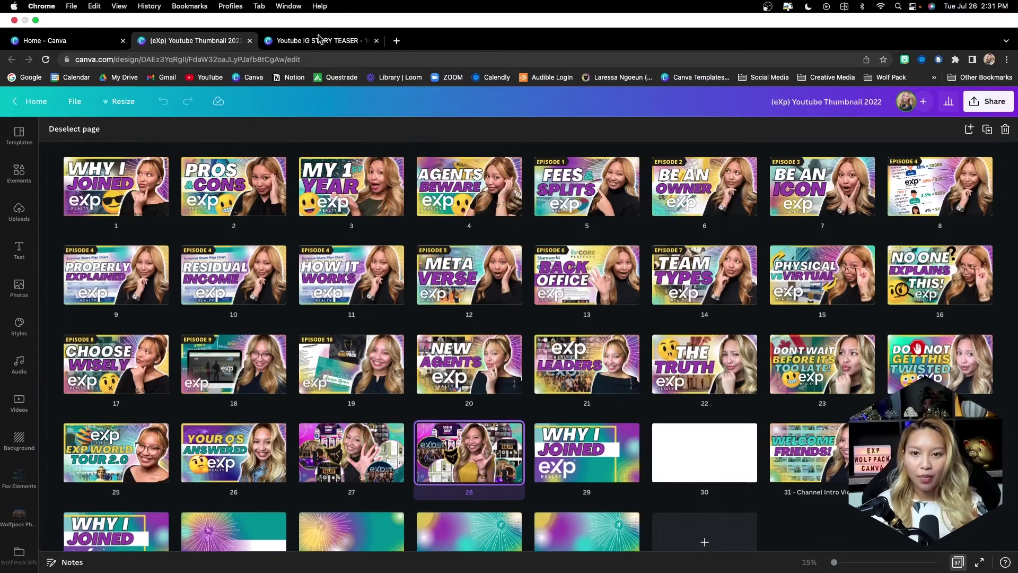
click(297, 13)
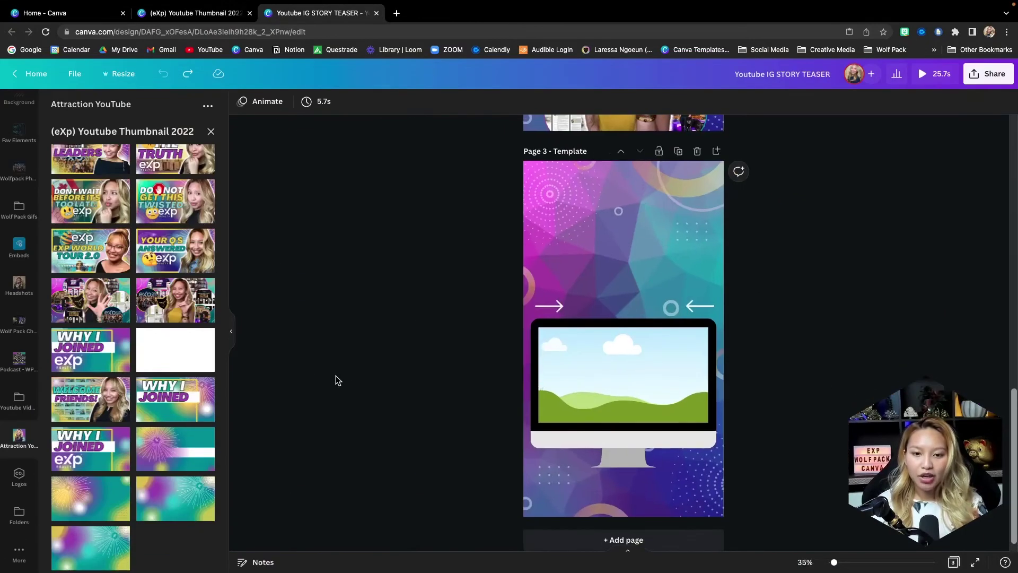
Step: Add a blank page after the page 3 template and fill it with the yellow-top collage page from the thumbnail design
click(593, 242)
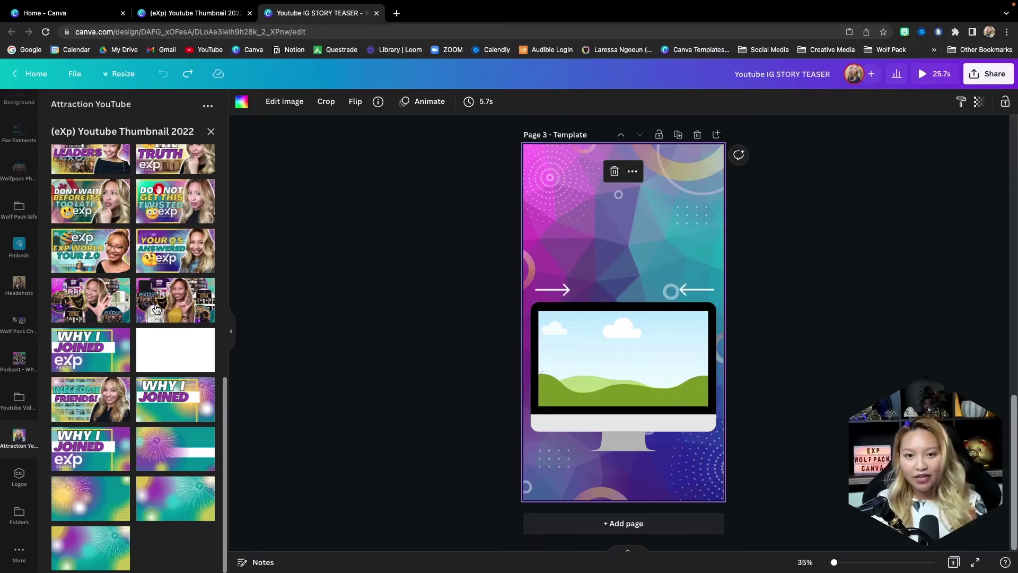
click(662, 524)
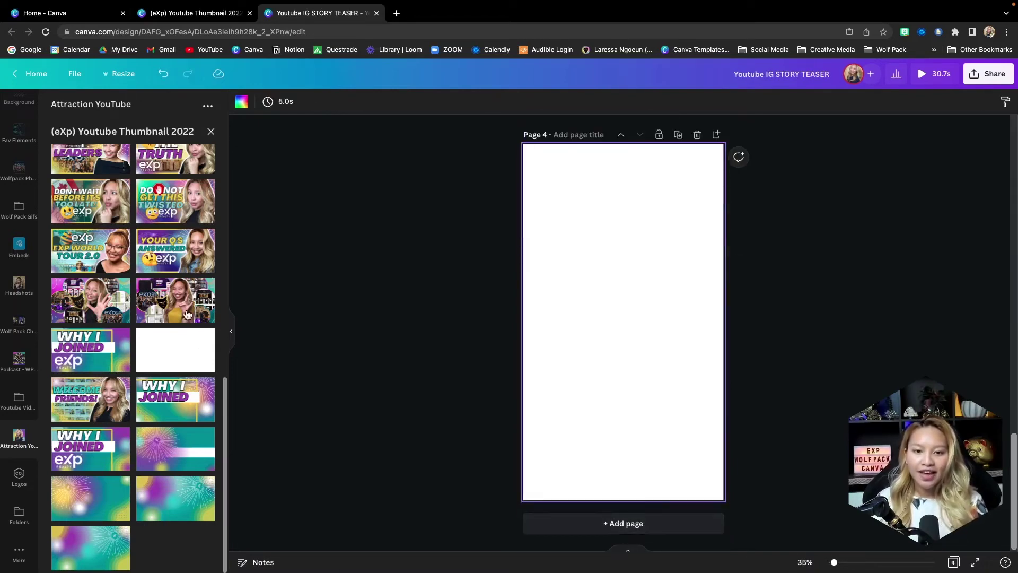
click(187, 314)
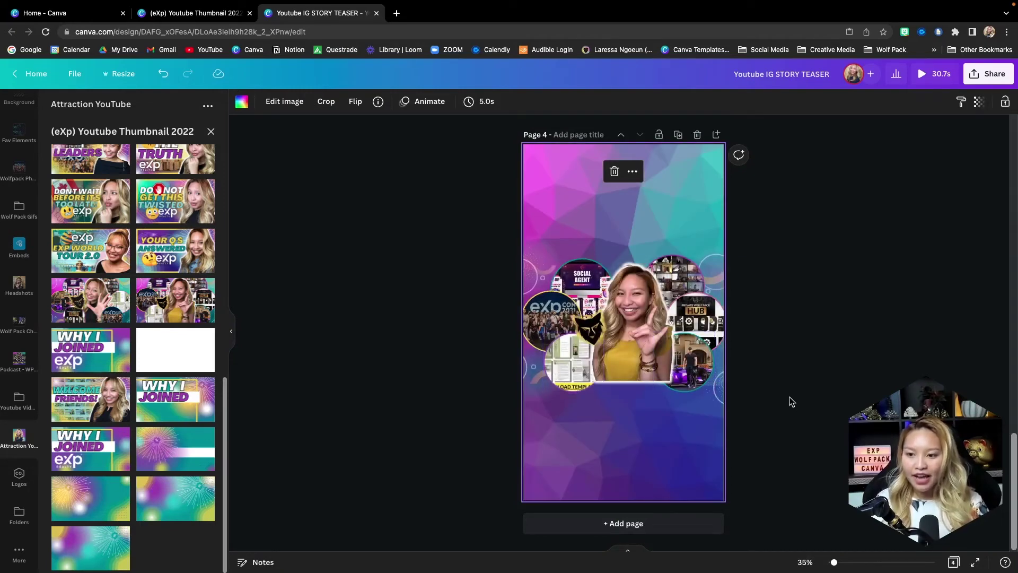
Step: Select all the collage elements on page 4 together and copy them
drag(790, 399, 471, 253)
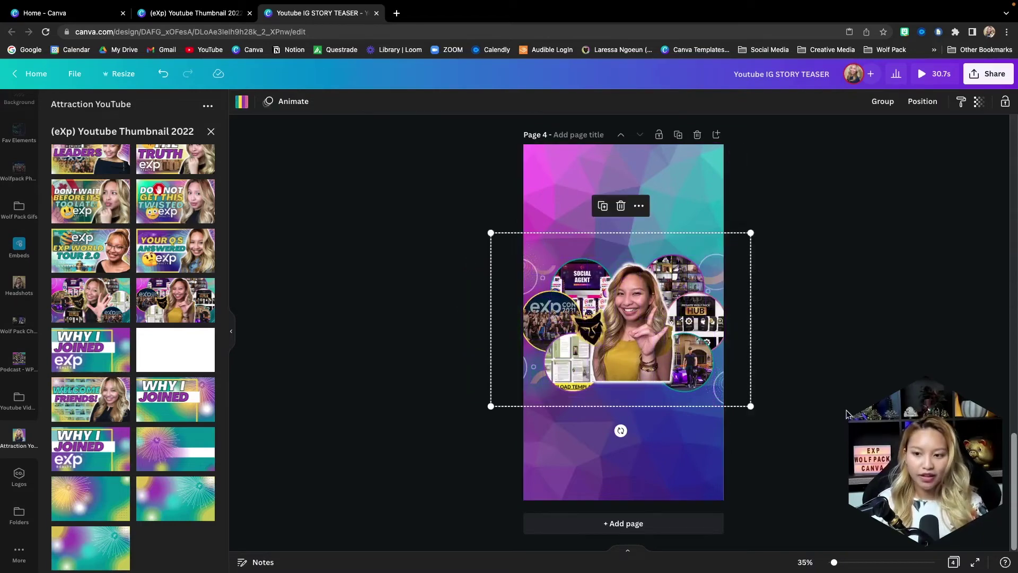
drag(896, 445, 458, 239)
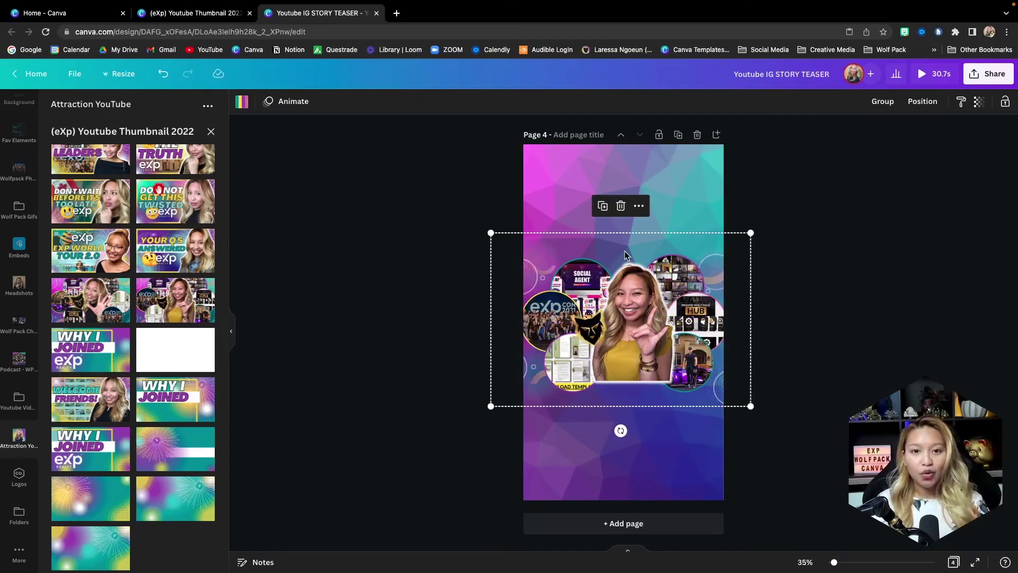
right_click(629, 287)
click(663, 298)
Step: Paste the copied collage onto the page 3 template
scroll(710, 280, up, 1)
scroll(710, 280, up, 10)
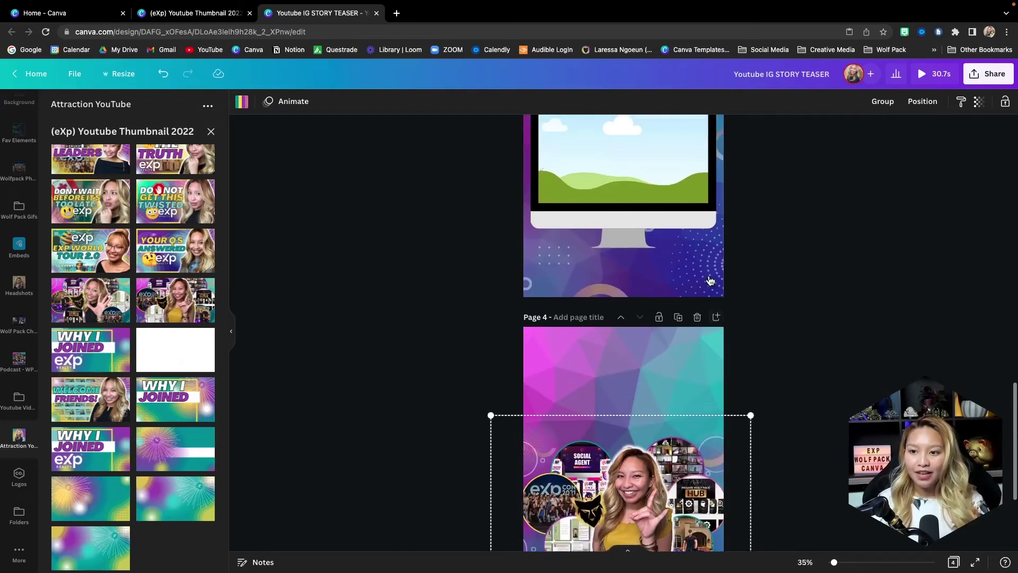
click(579, 228)
click(630, 268)
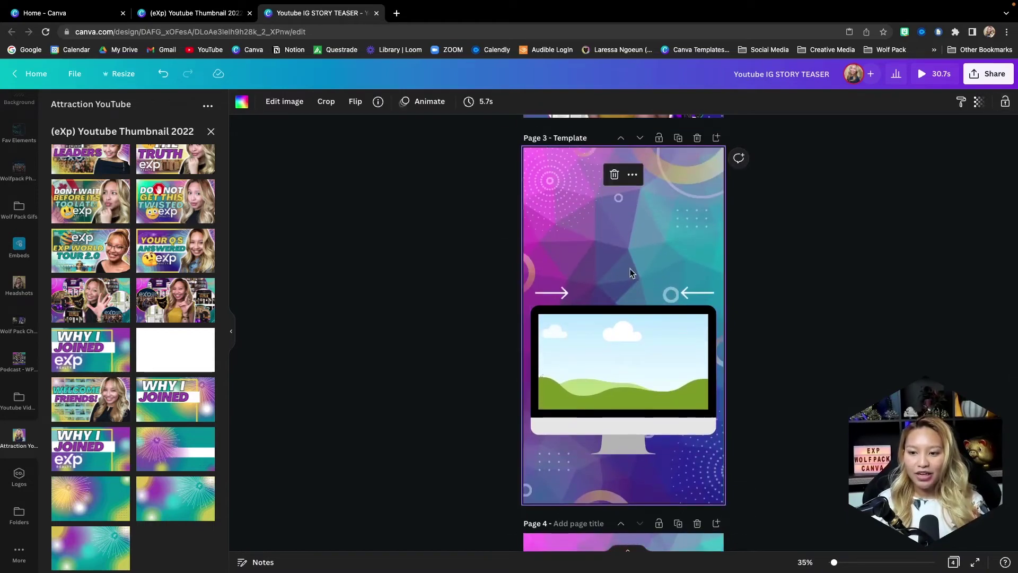
right_click(630, 268)
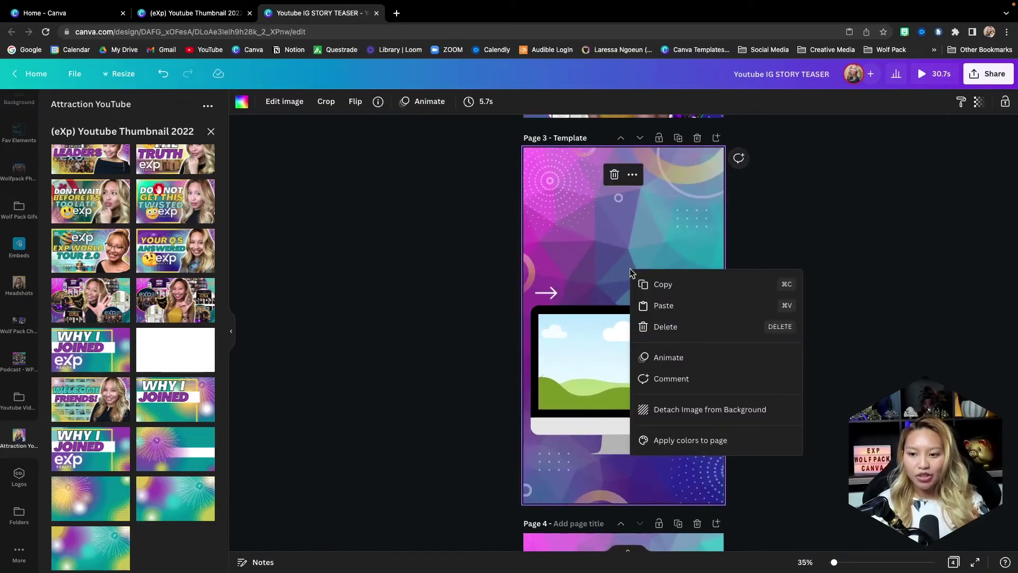
click(696, 310)
Step: Move the pasted collage to the bottom edge of the page 3 template, overlapping the lower part of the computer frame, and review the pages
drag(618, 334, 627, 254)
scroll(563, 208, up, 5)
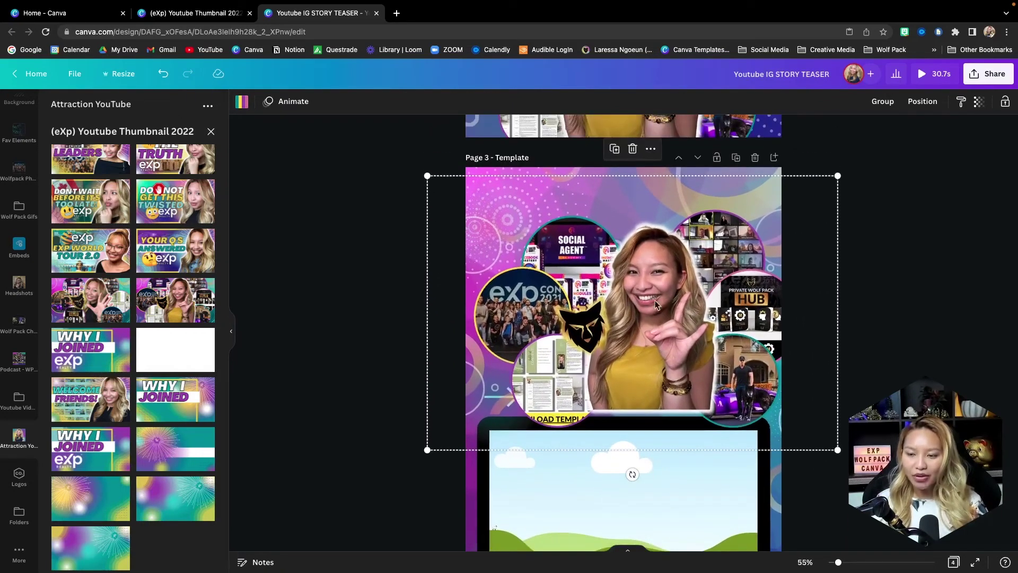
mouse_move(657, 305)
mouse_down()
mouse_move(610, 284)
mouse_move(645, 289)
mouse_move(640, 300)
mouse_up()
scroll(626, 249, down, 5)
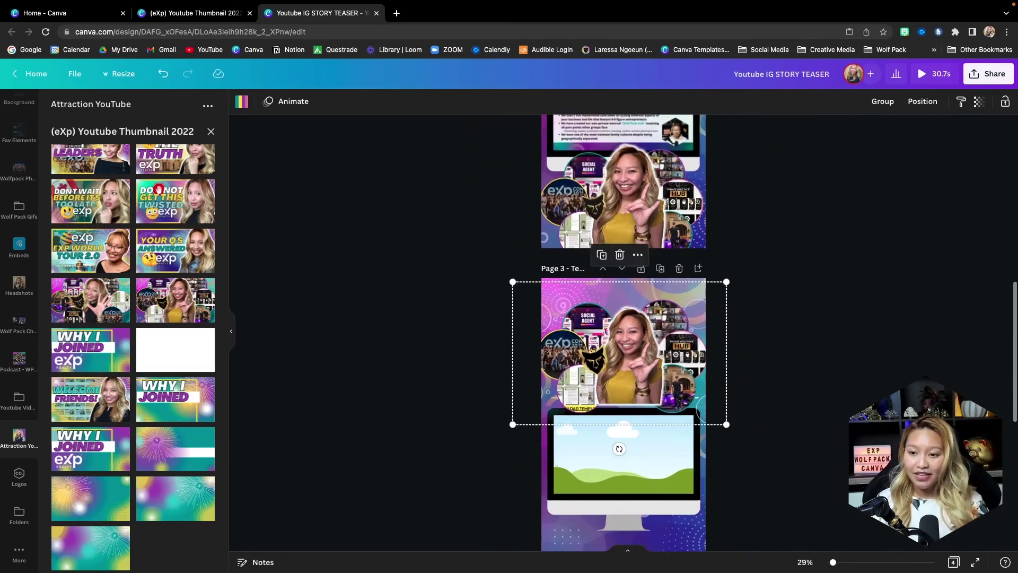
scroll(623, 319, down, 2)
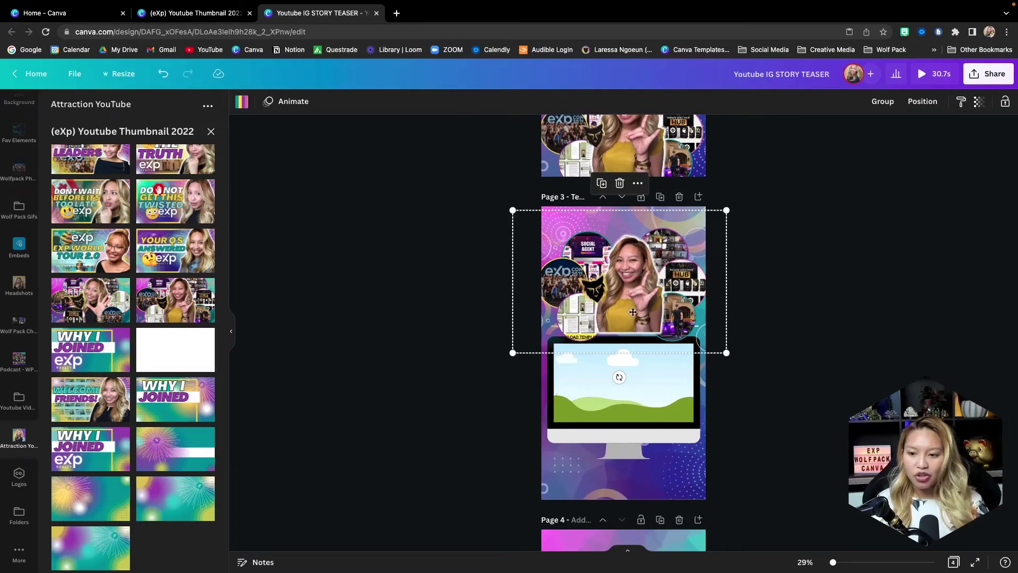
drag(635, 286, 635, 458)
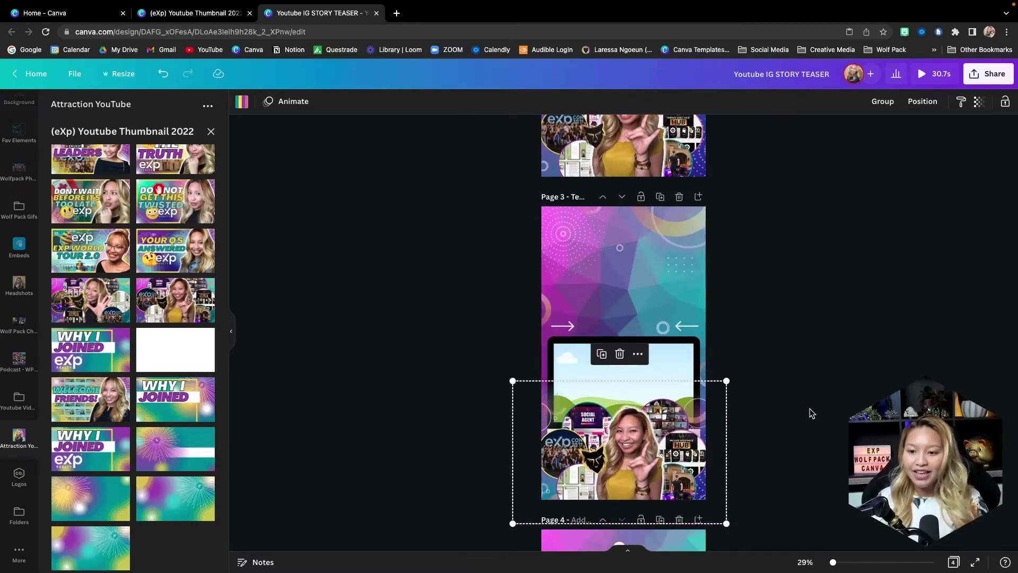
click(810, 413)
scroll(810, 413, down, 4)
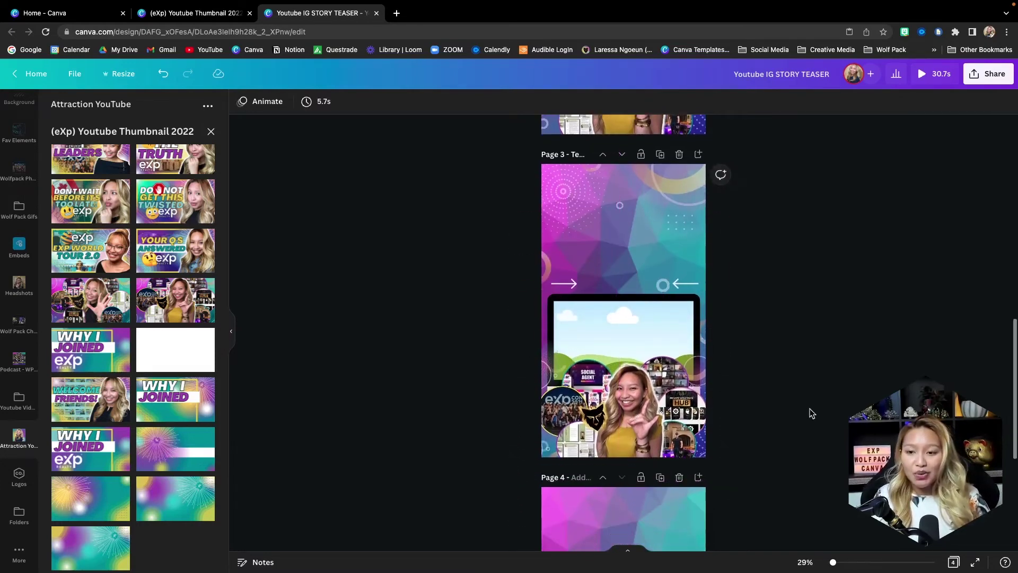
scroll(809, 413, down, 2)
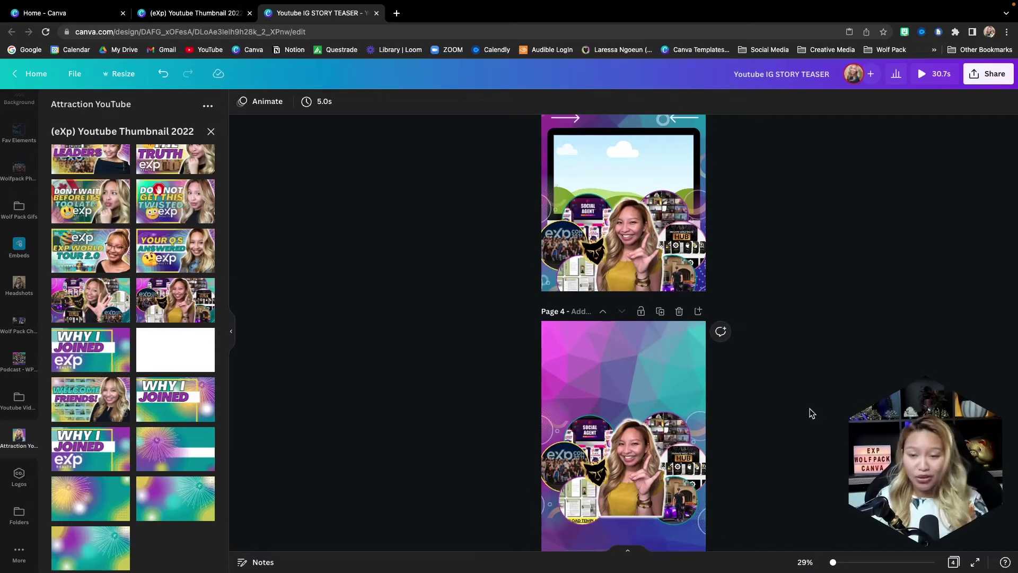
scroll(810, 408, up, 2)
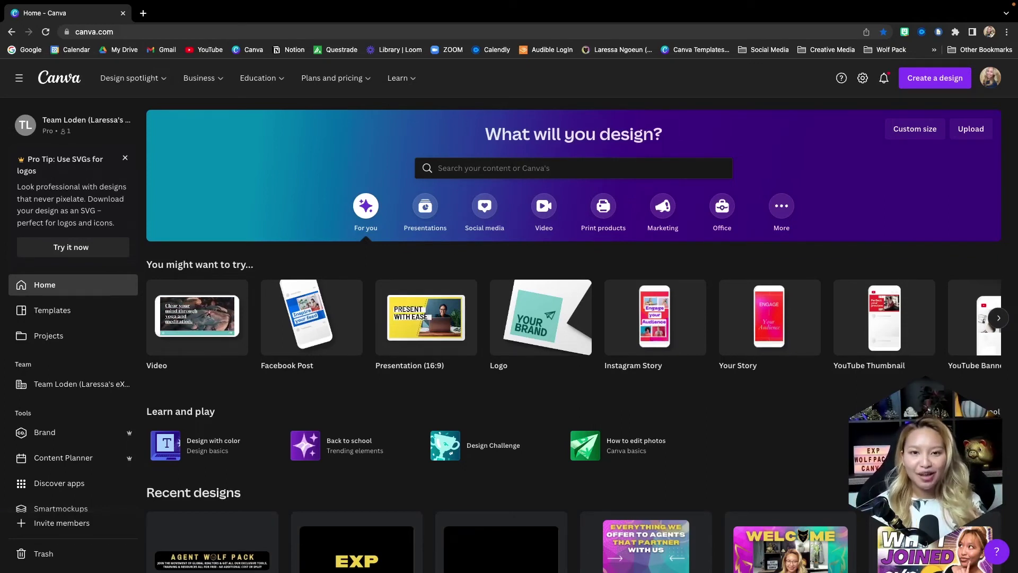
Step: Open the (eXp) Youtube Thumbnail 2022 design from the recent designs and go to page 33, the "WHY I JOINED" template without a portrait
scroll(581, 321, down, 1)
scroll(581, 320, down, 3)
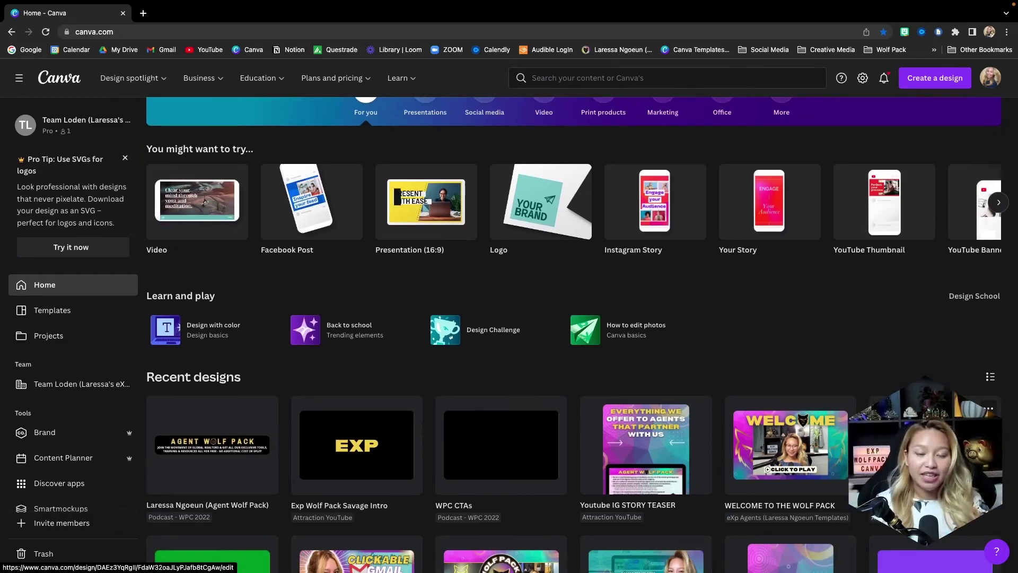
scroll(867, 361, down, 4)
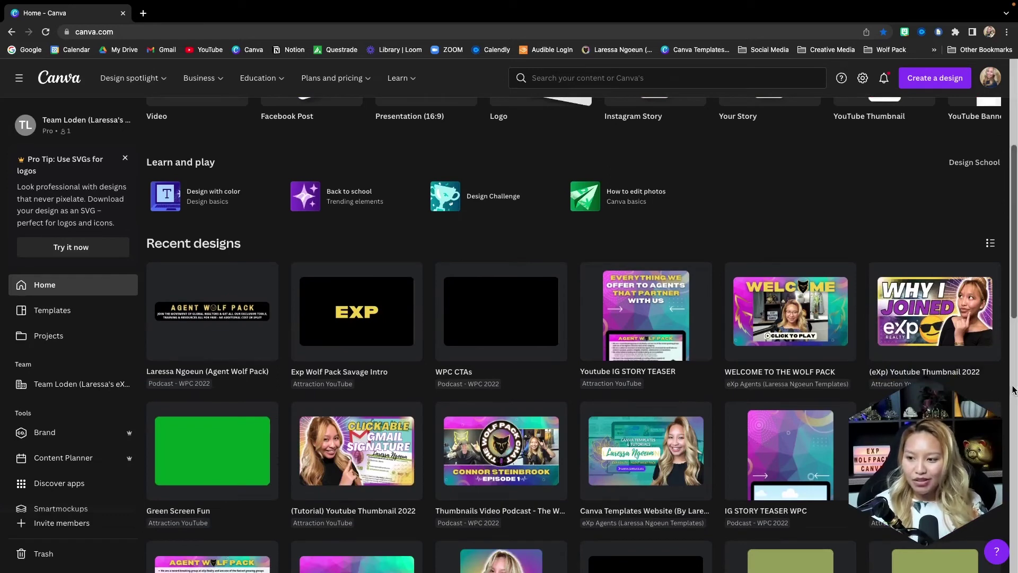
click(949, 299)
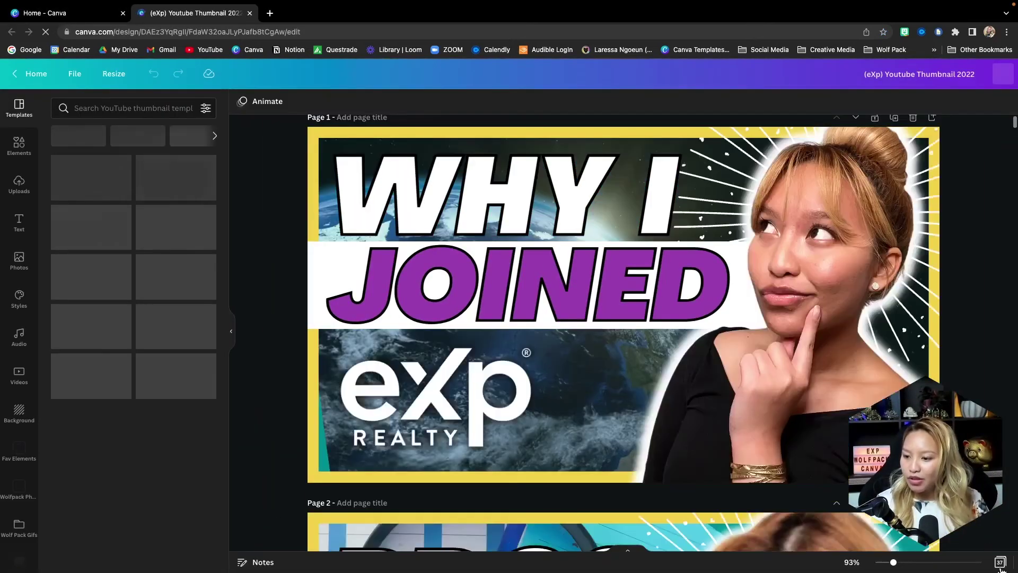
click(958, 562)
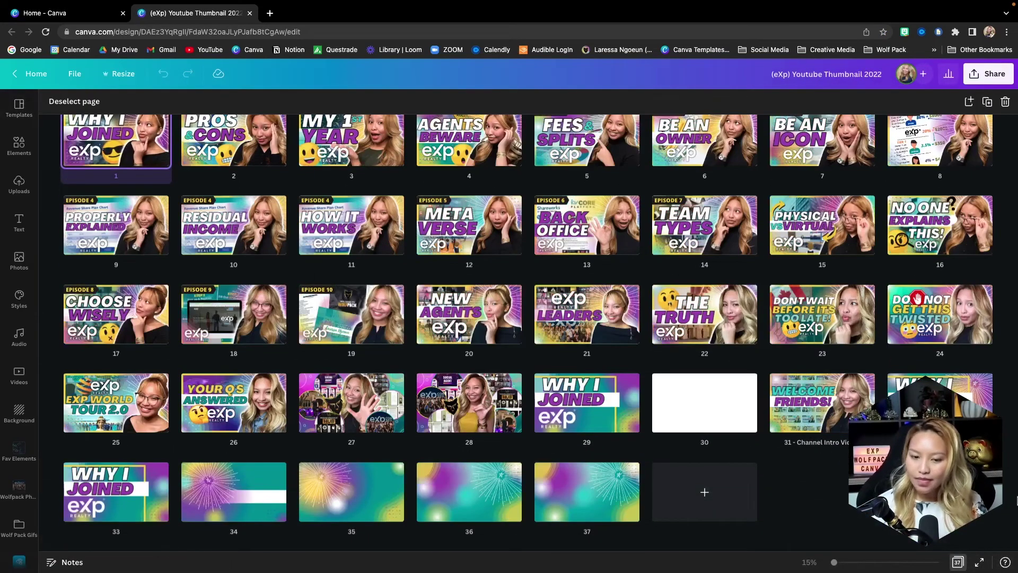
double_click(99, 511)
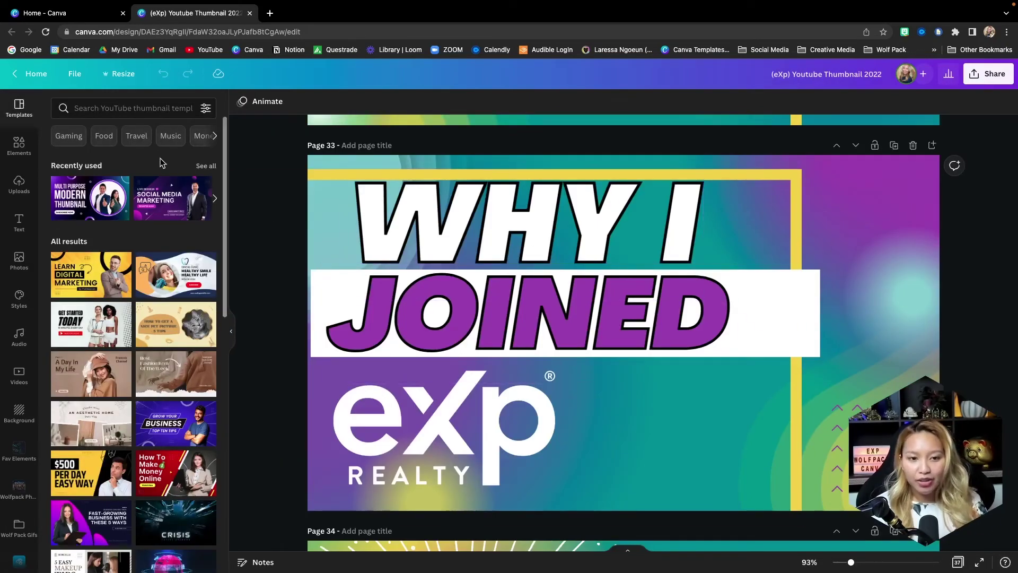
Step: Add the uploaded portrait photo of the woman in the black top pointing sideways to page 33
click(15, 191)
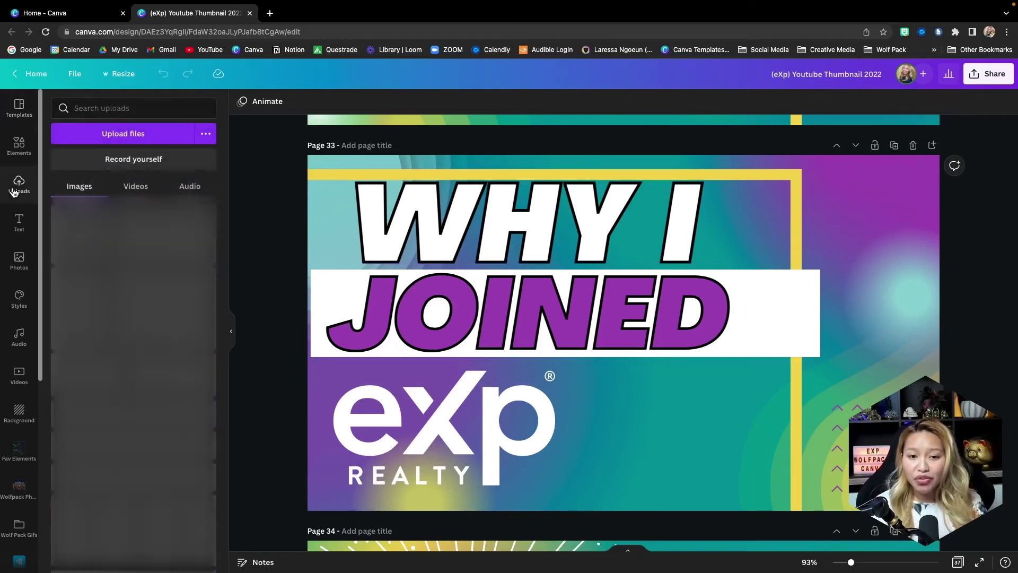
scroll(134, 371, down, 10)
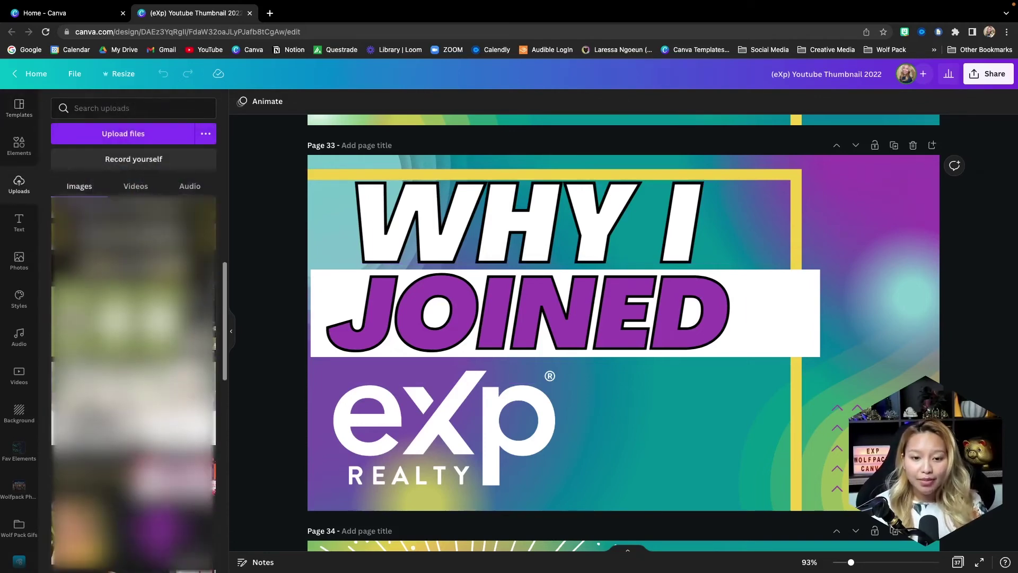
scroll(133, 382, down, 10)
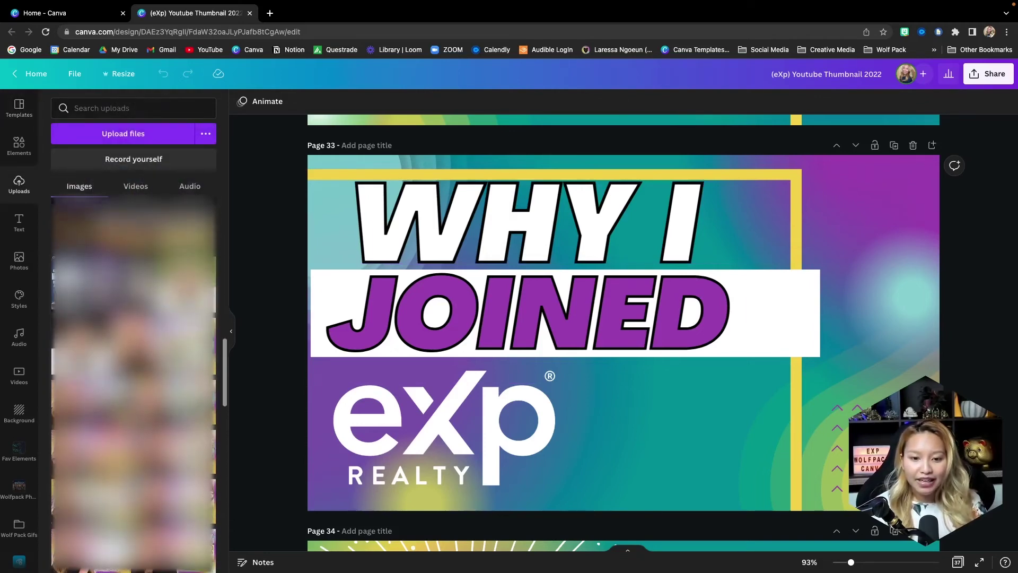
scroll(134, 382, down, 10)
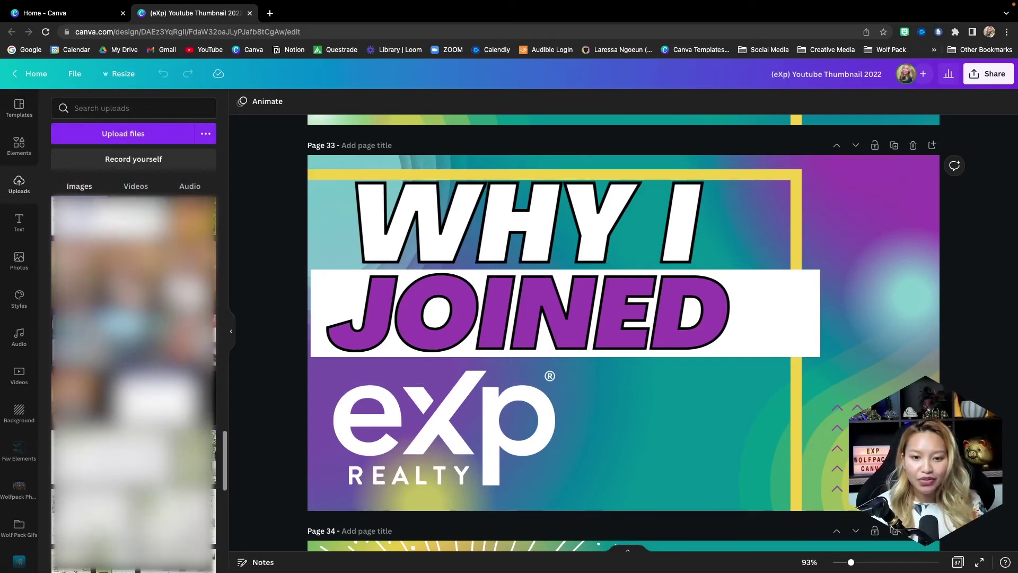
scroll(134, 382, up, 5)
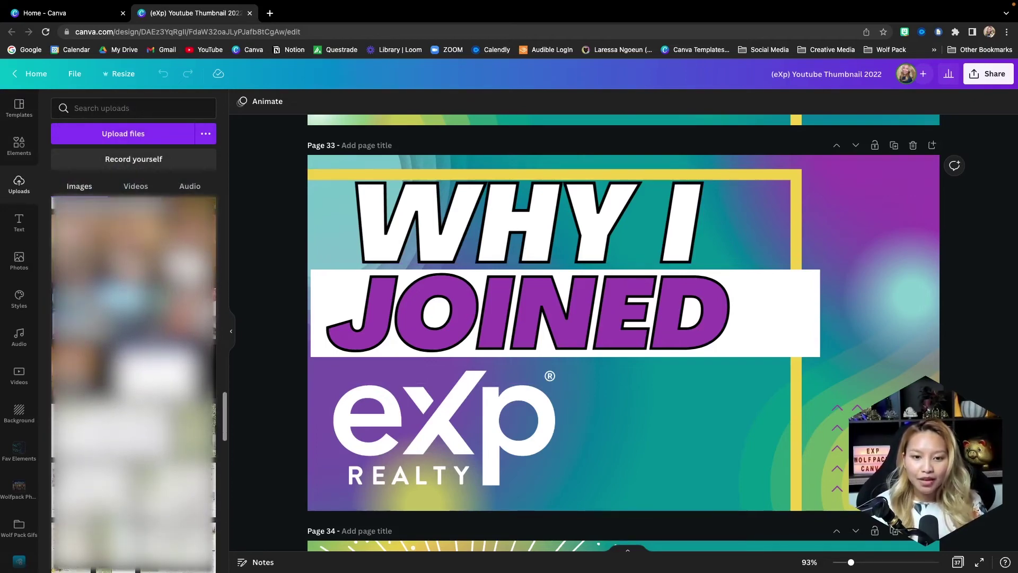
click(133, 382)
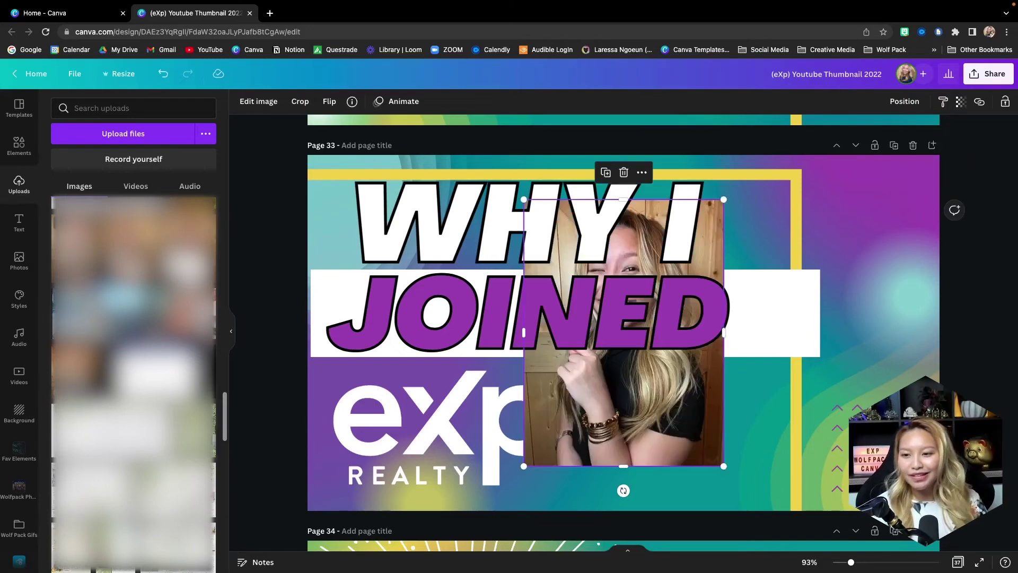
Step: Bring the portrait photo to the front and enlarge it to fill the height of page 33 over the end of the title
right_click(662, 435)
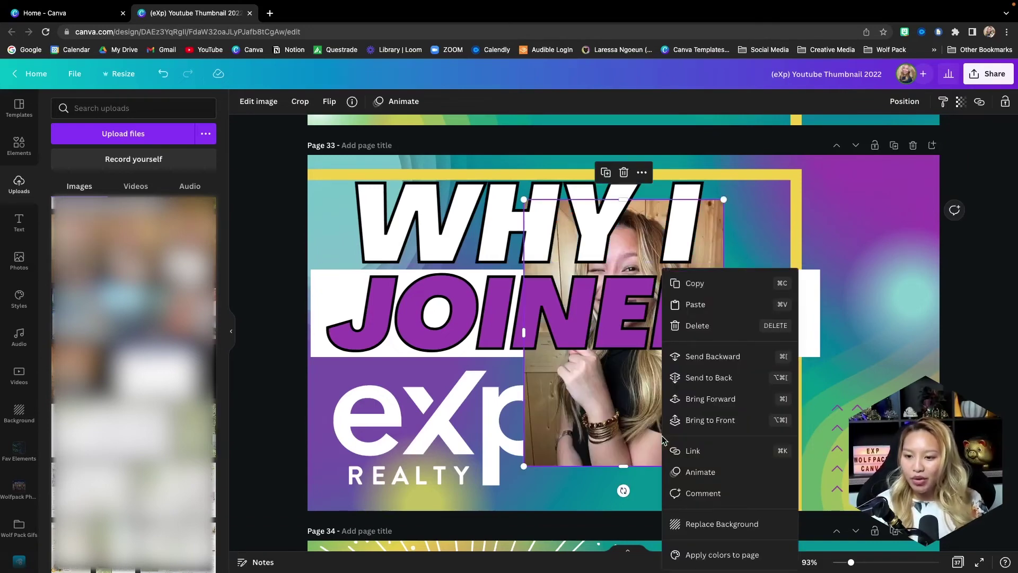
click(724, 421)
drag(639, 347, 778, 303)
drag(659, 422, 593, 514)
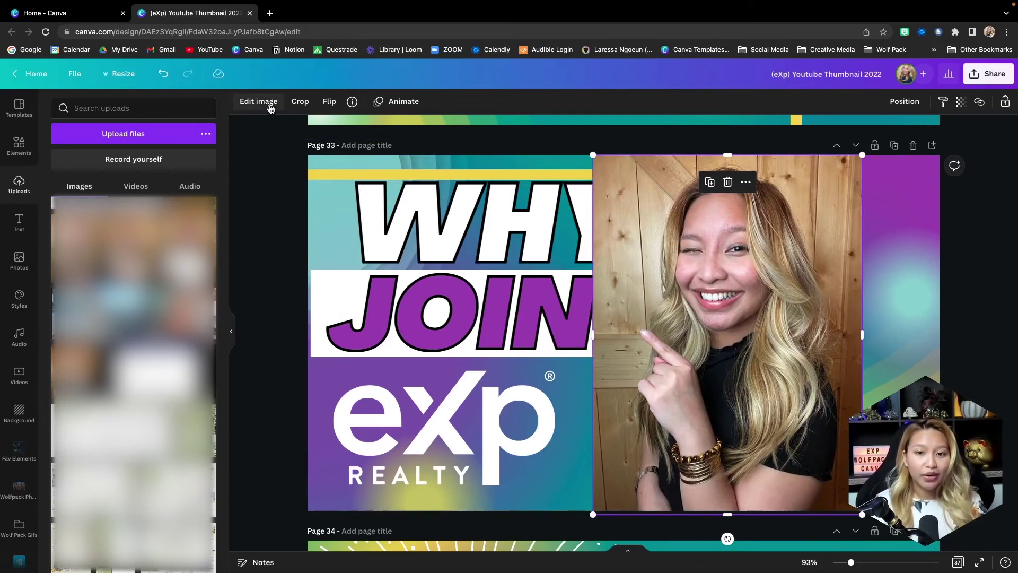
Step: Remove the wooden background from the portrait photo with the Background Remover
click(269, 103)
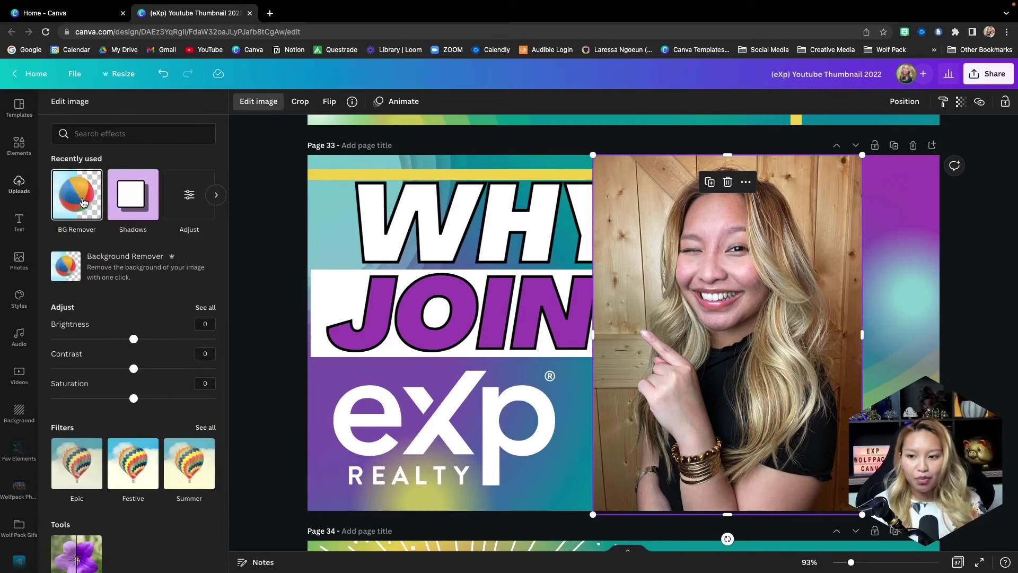
click(82, 202)
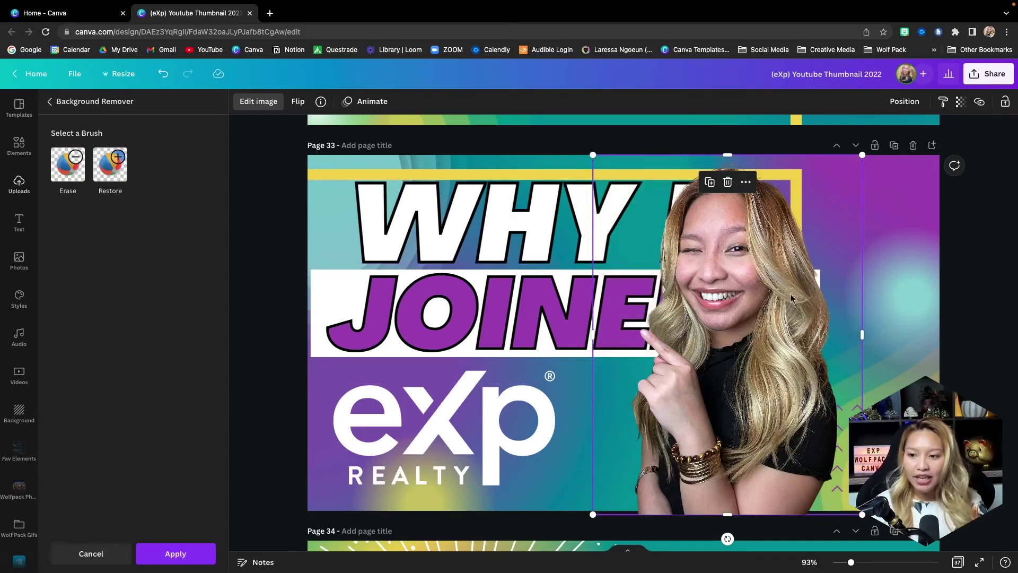
scroll(832, 268, up, 1)
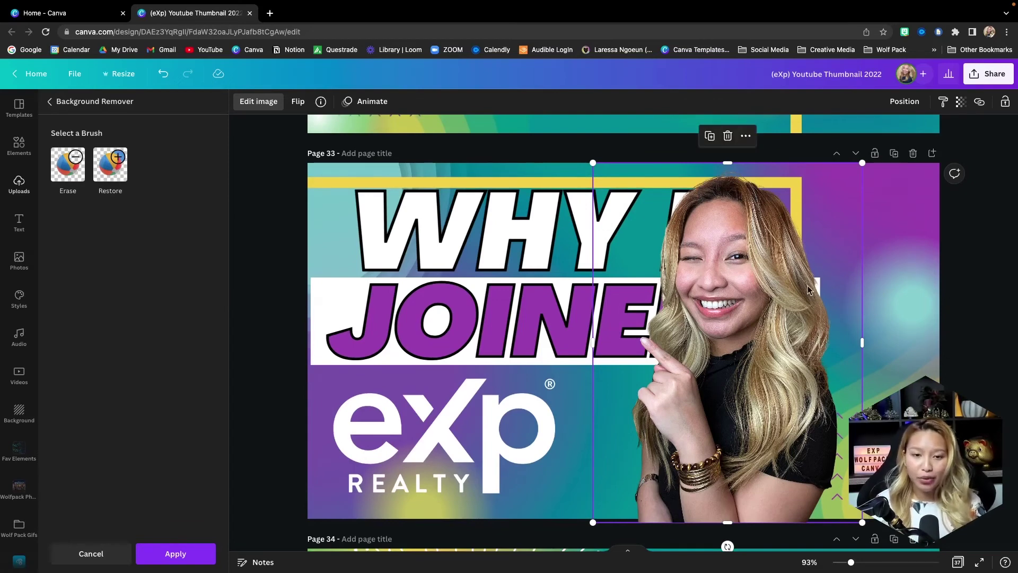
Step: Restore a patch of background beside the hair with the original image shown, and erase that patch again using brush size 25
click(113, 169)
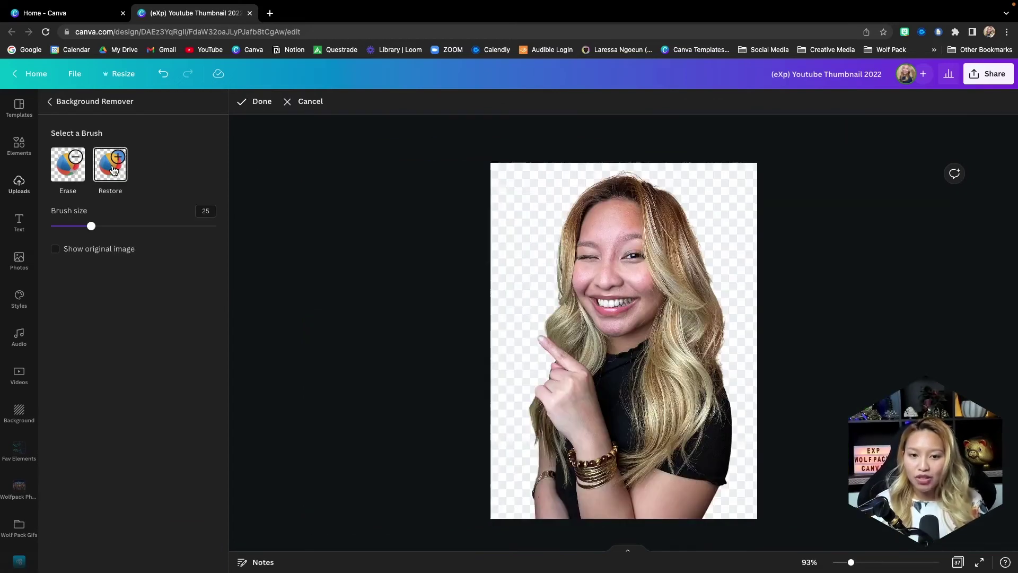
click(54, 250)
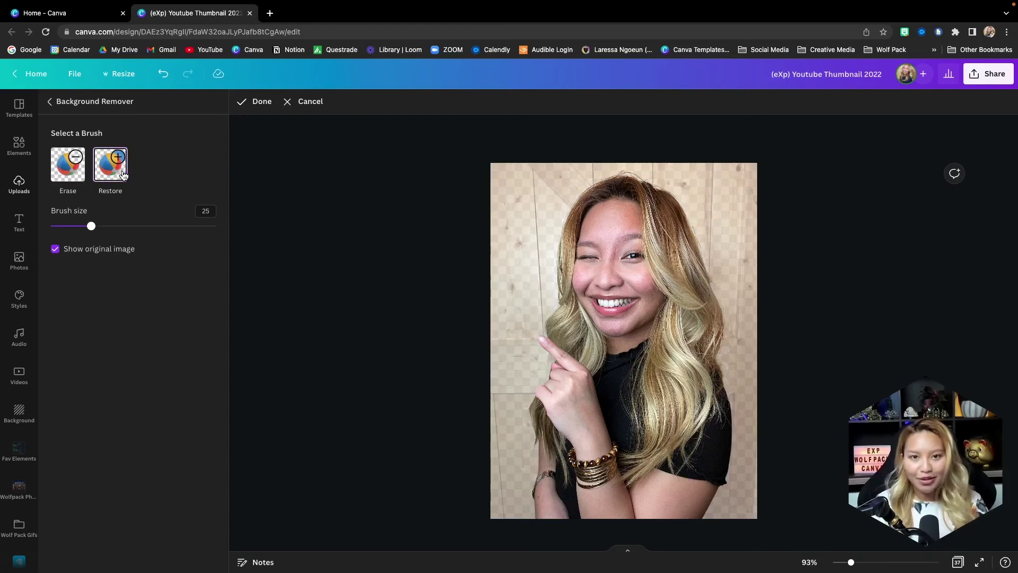
mouse_move(679, 196)
mouse_down()
mouse_move(713, 215)
mouse_move(728, 204)
mouse_up()
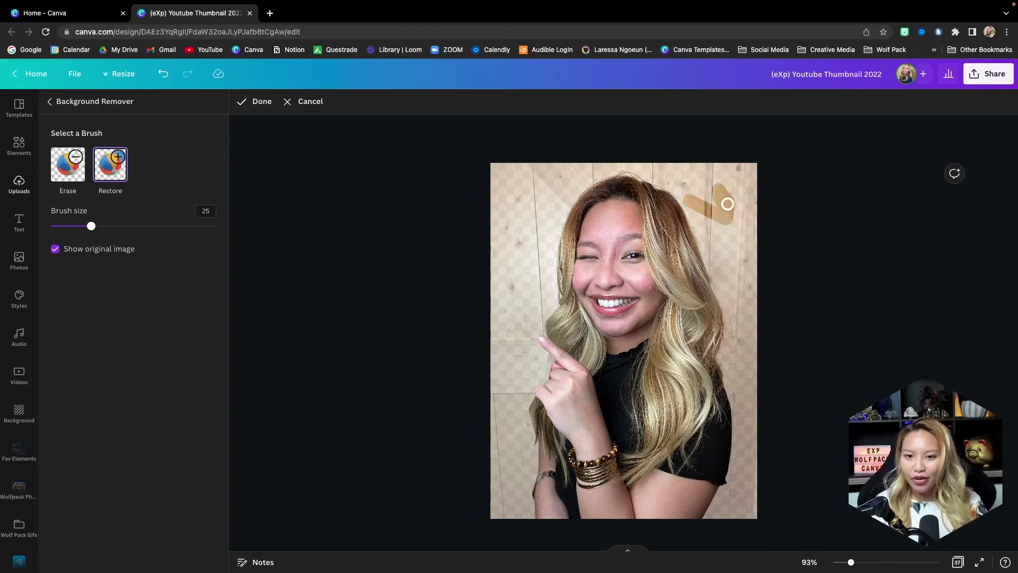
click(69, 174)
mouse_move(703, 207)
mouse_down()
mouse_move(732, 214)
mouse_move(708, 170)
mouse_move(733, 225)
mouse_move(687, 197)
mouse_up()
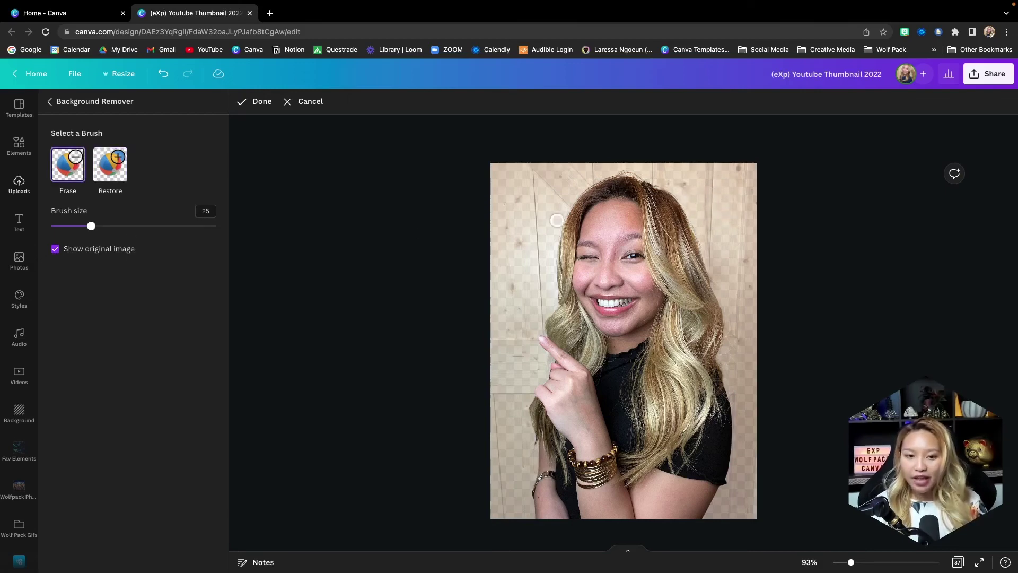
click(57, 252)
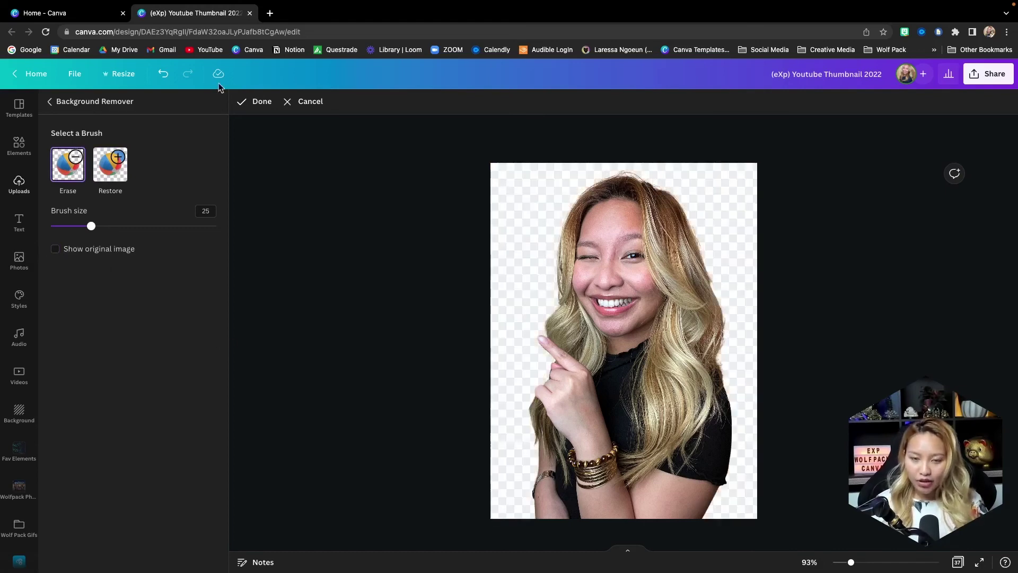
click(245, 106)
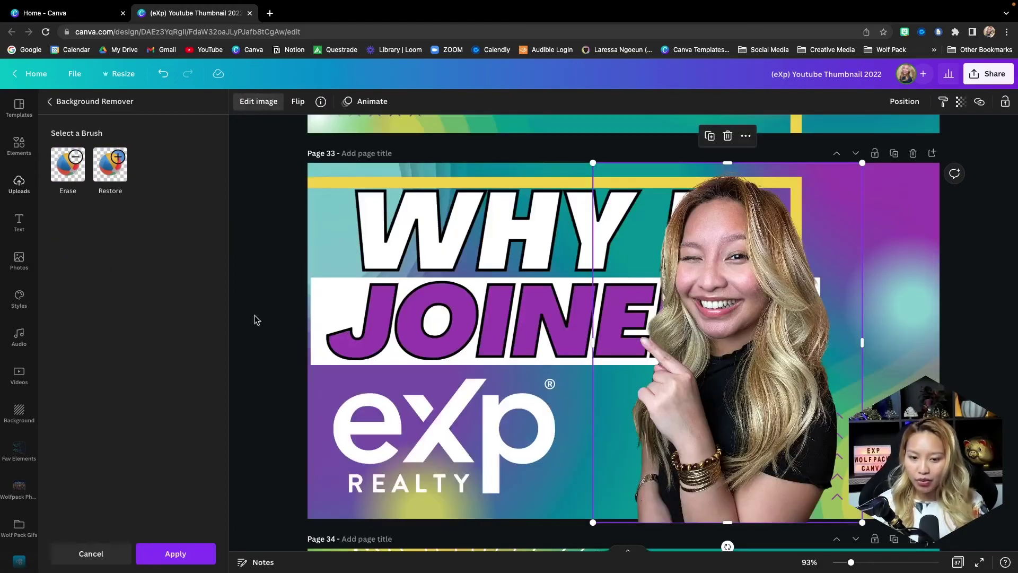
Step: Apply the background removal to the portrait and return to the uploaded images
click(175, 555)
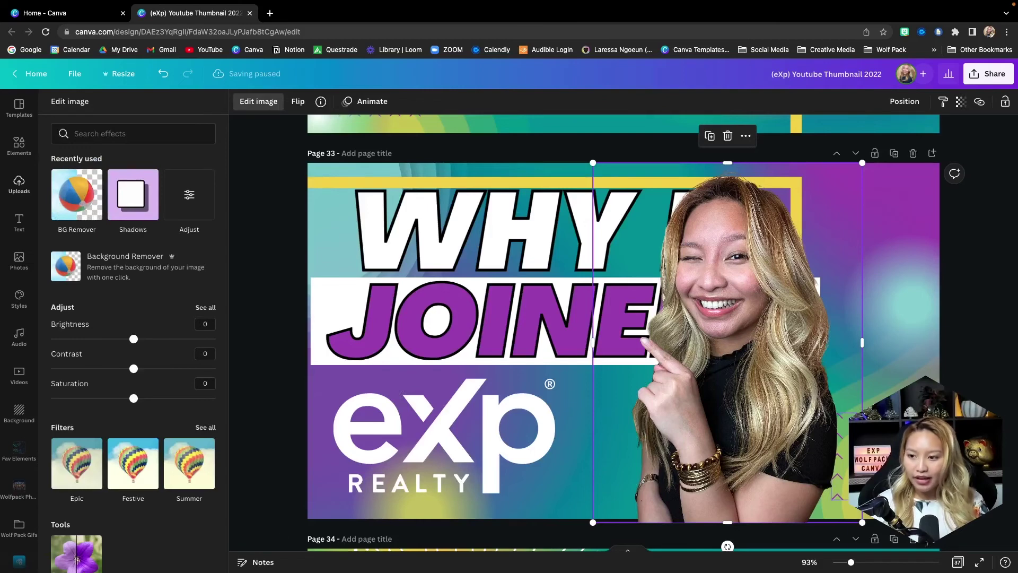
click(1005, 416)
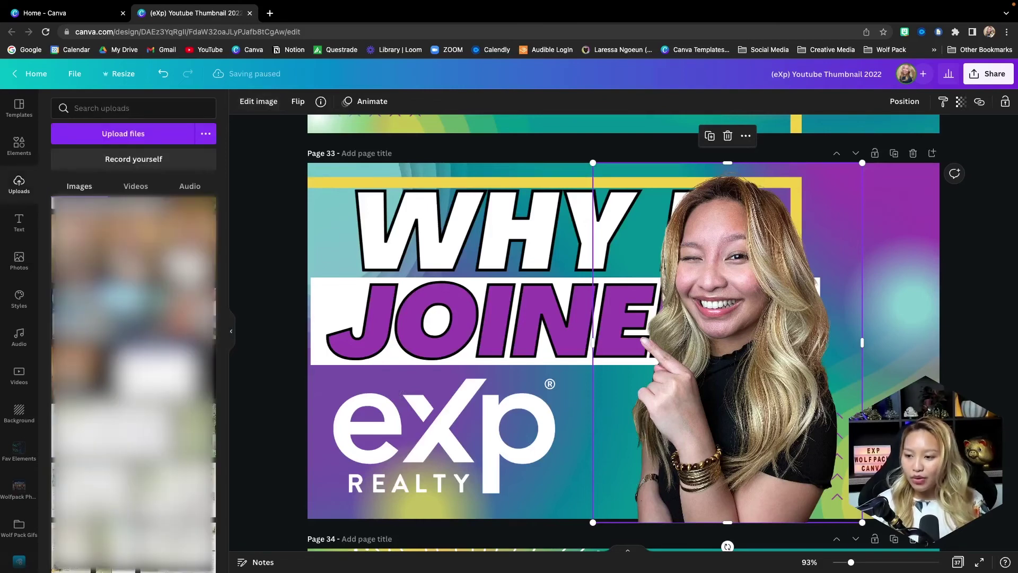
Step: Crop the lower edge of the portrait cutout and enlarge it until it extends past the top of page 33
scroll(740, 421, down, 3)
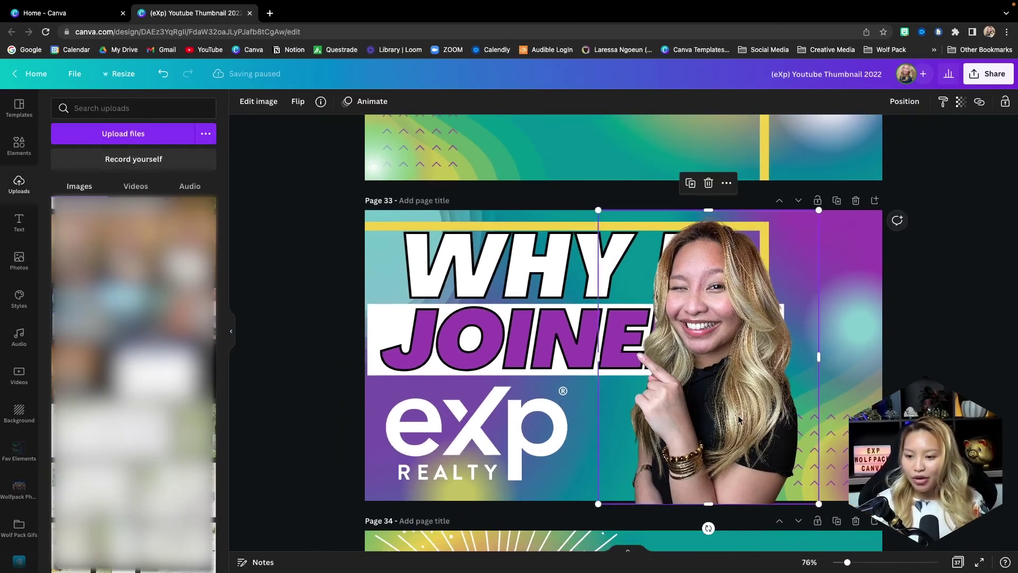
drag(709, 504, 708, 485)
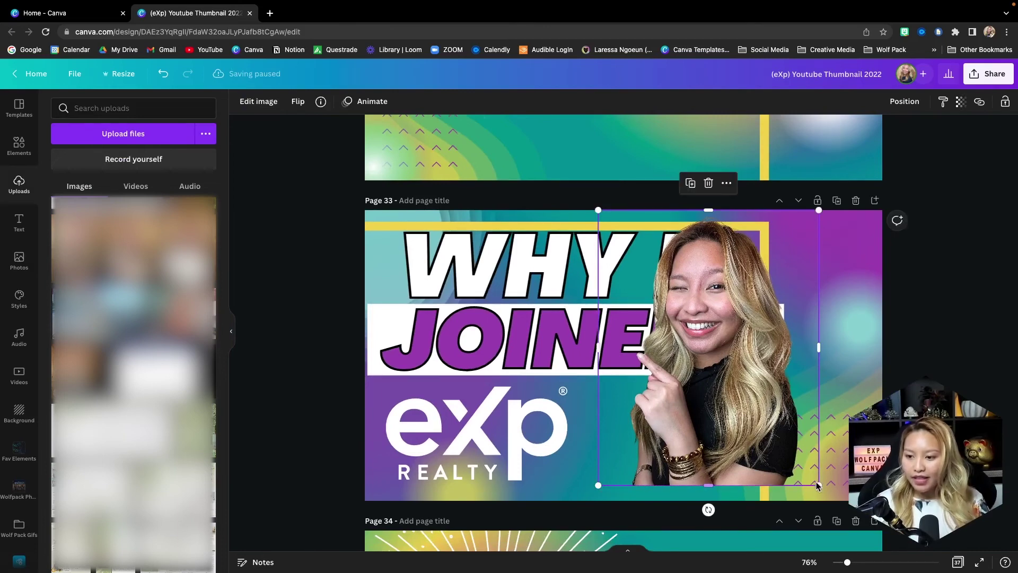
drag(816, 483, 829, 498)
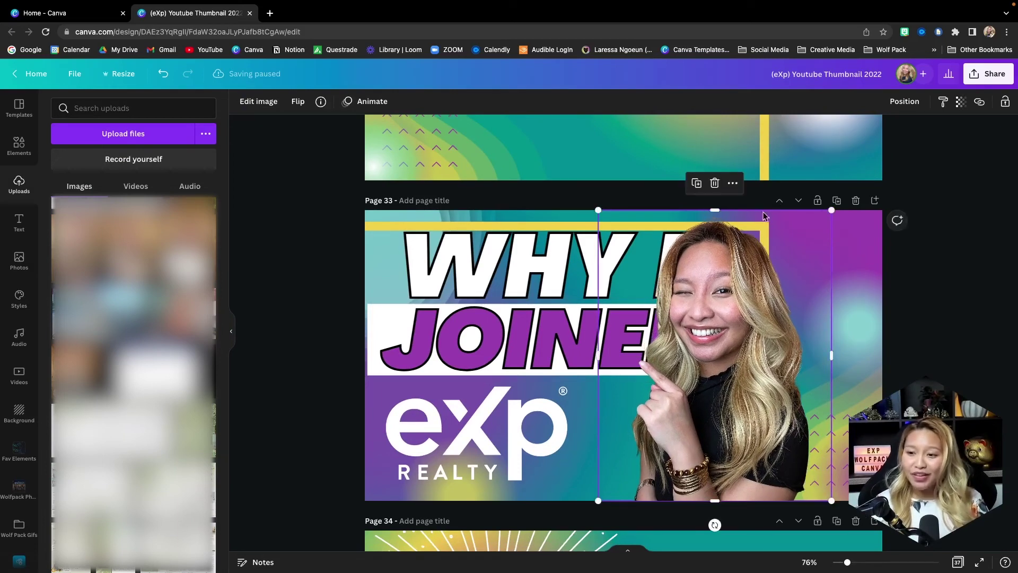
drag(835, 214, 848, 189)
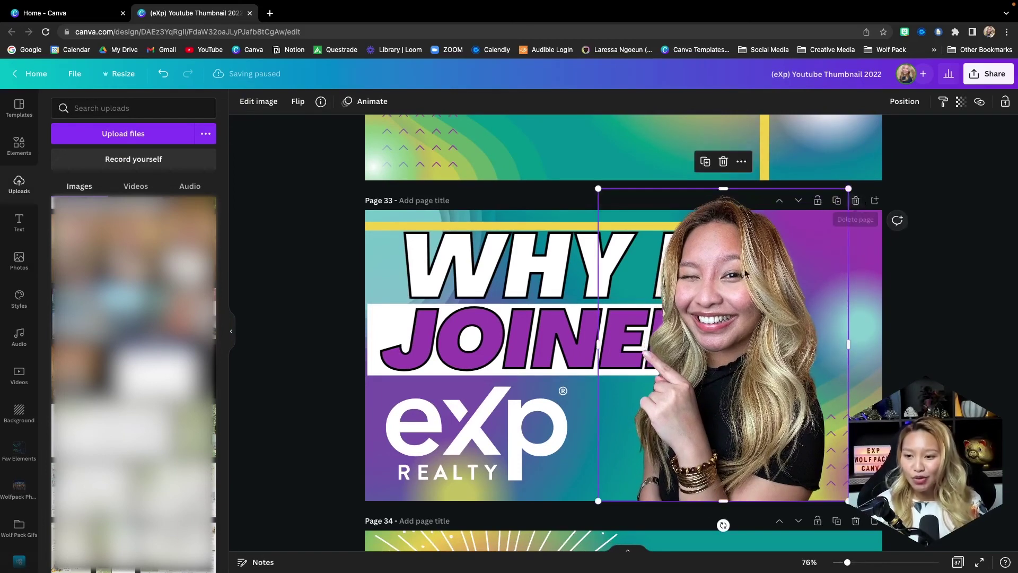
Step: Move the portrait to the right side of page 33 so the finger points at "JOINED", and shrink it slightly
drag(712, 282, 760, 282)
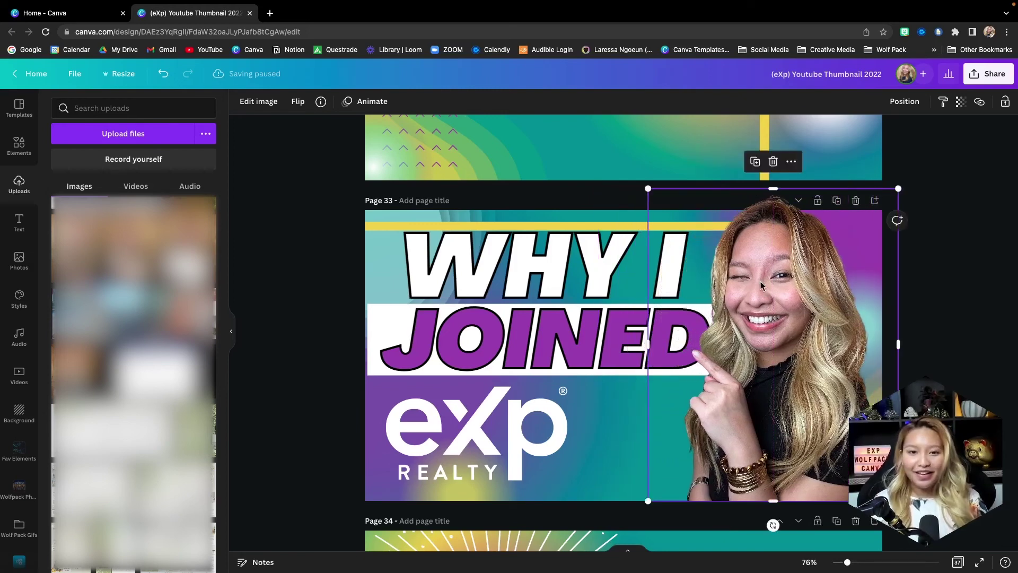
click(942, 304)
click(797, 284)
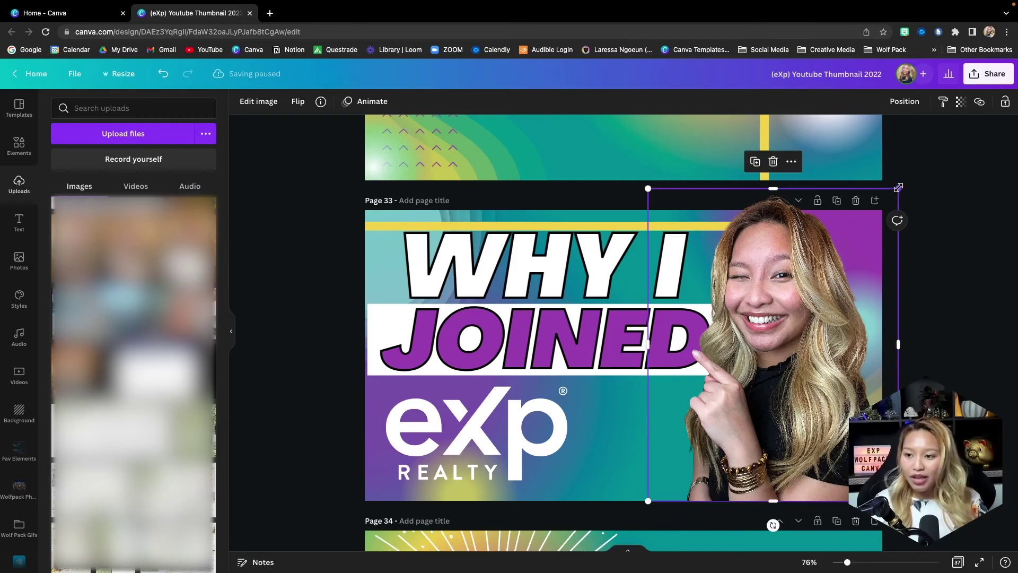
drag(899, 187, 900, 202)
click(915, 317)
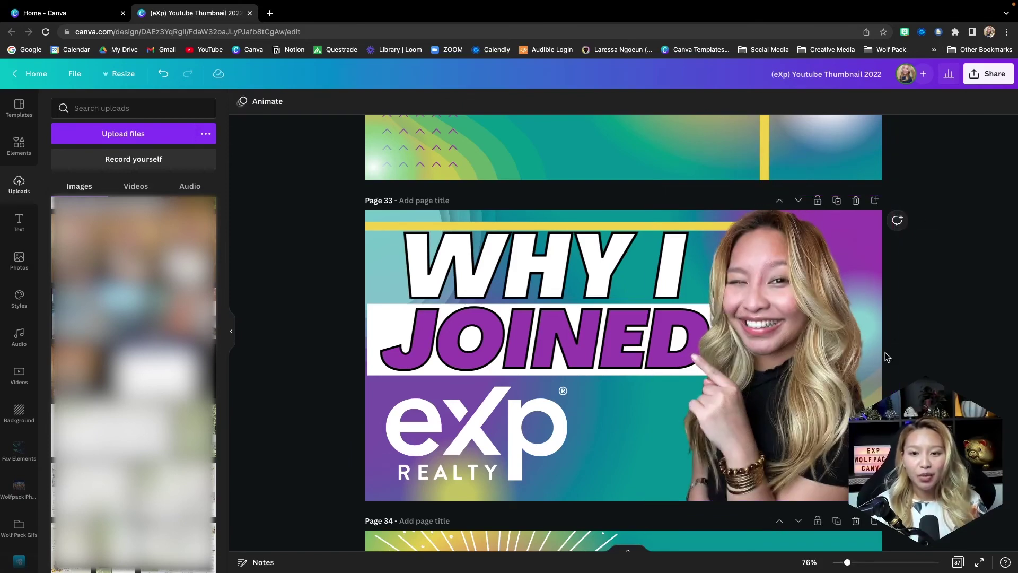
Step: Give the portrait cutout a Glow shadow in white
click(810, 317)
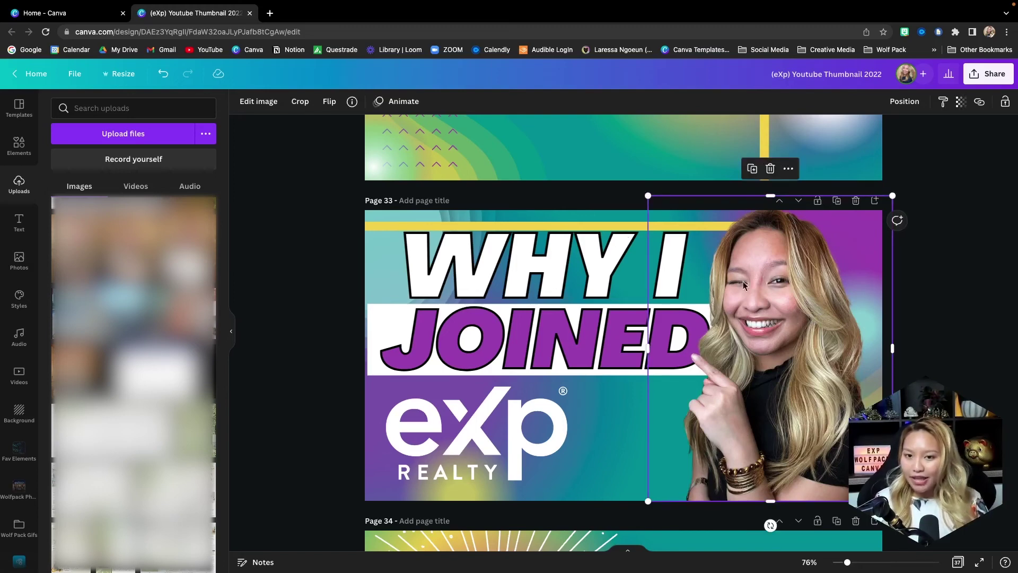
click(260, 102)
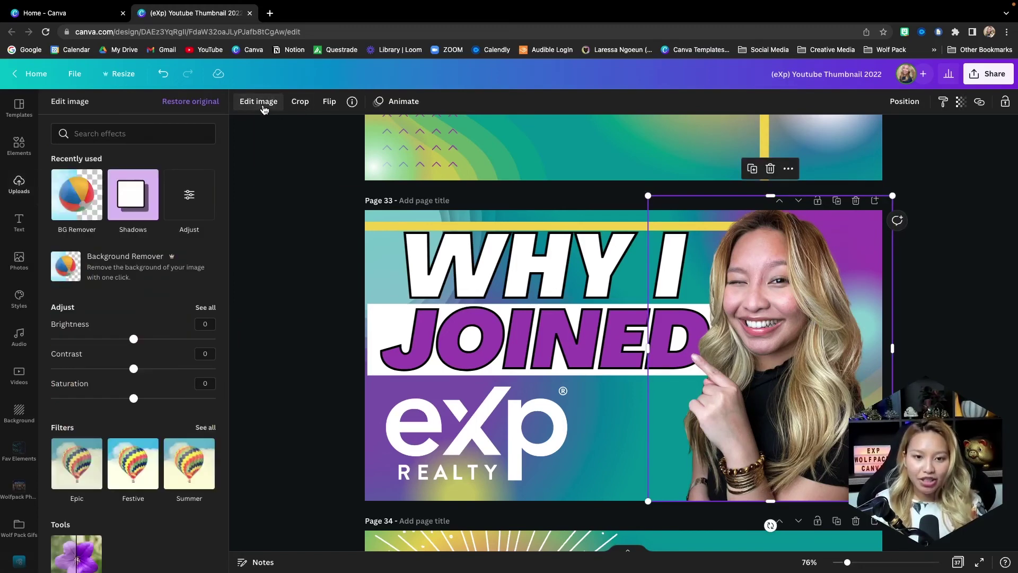
click(127, 201)
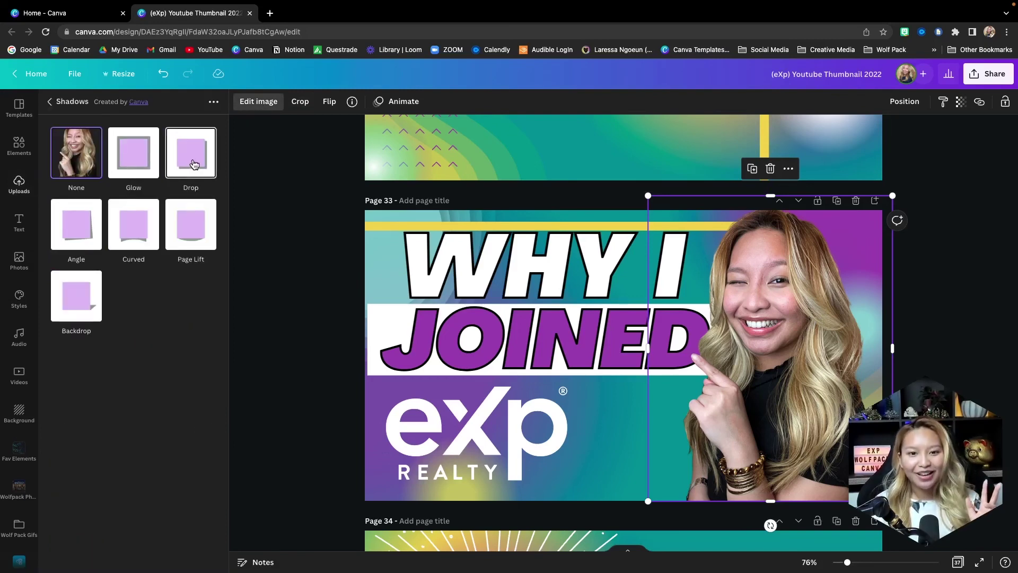
click(133, 158)
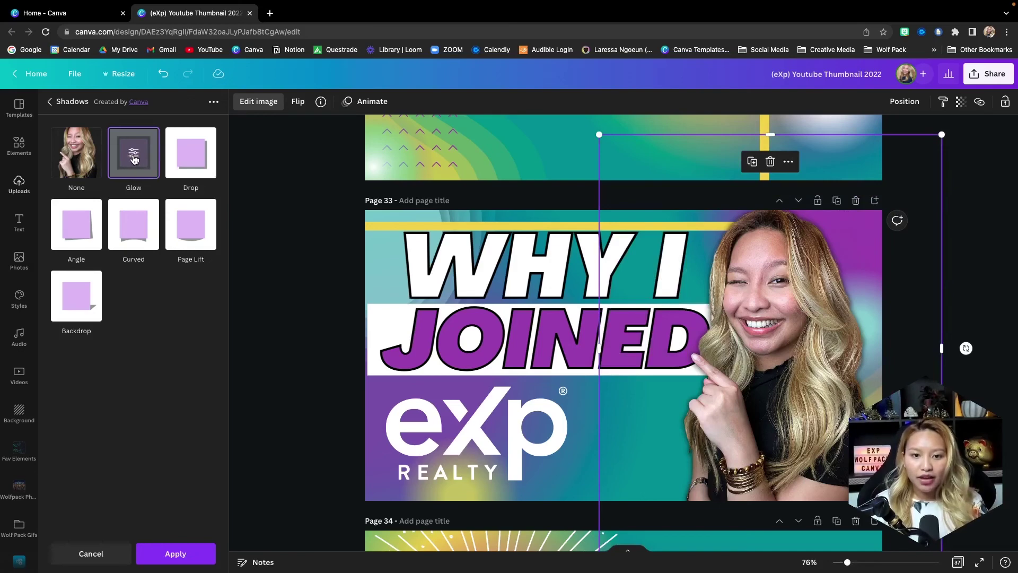
click(134, 155)
click(206, 241)
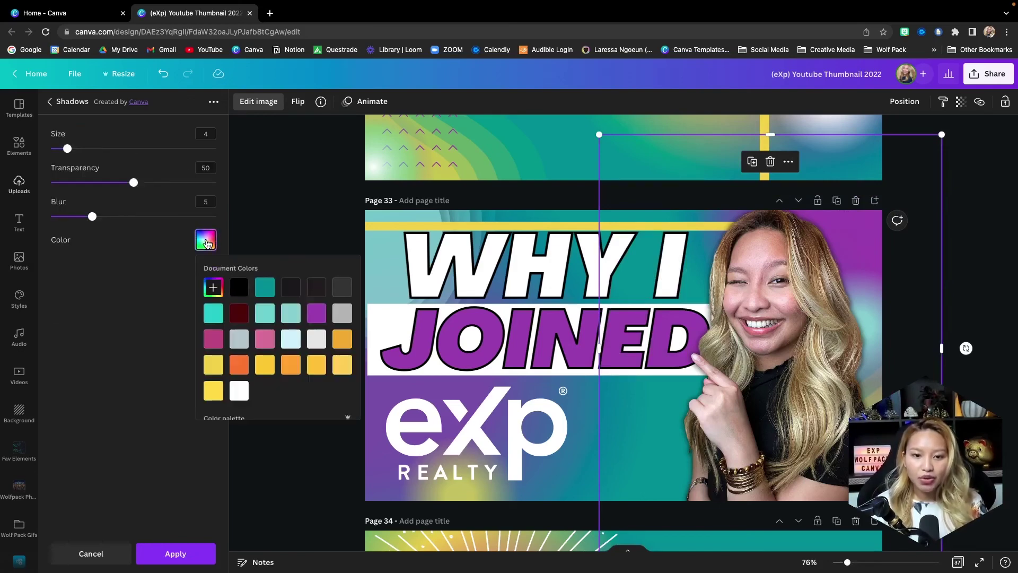
click(240, 392)
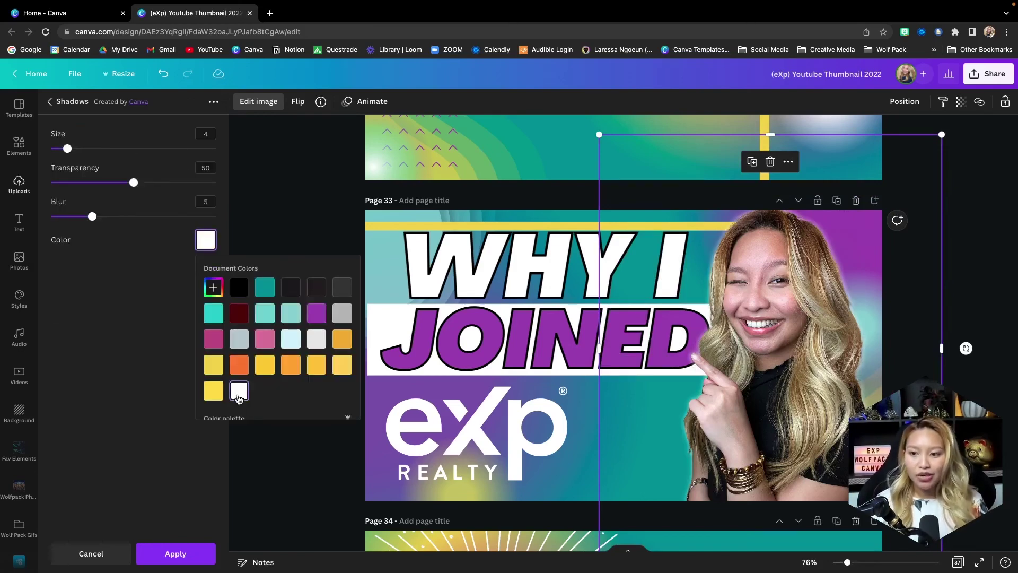
click(156, 271)
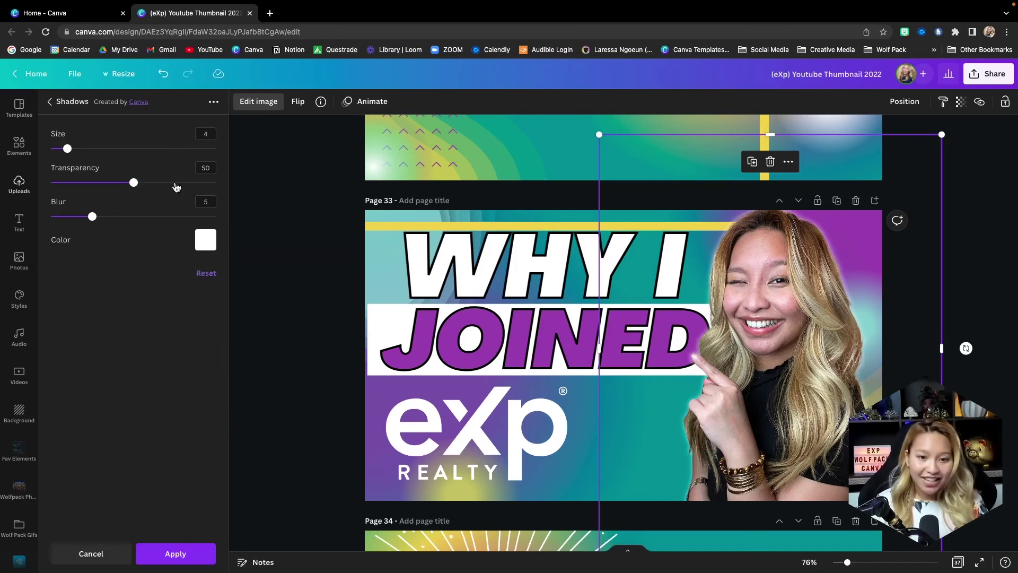
Step: Set the glow's transparency to 100, size to 15 and blur to 7, and apply it to the portrait
drag(135, 186, 270, 185)
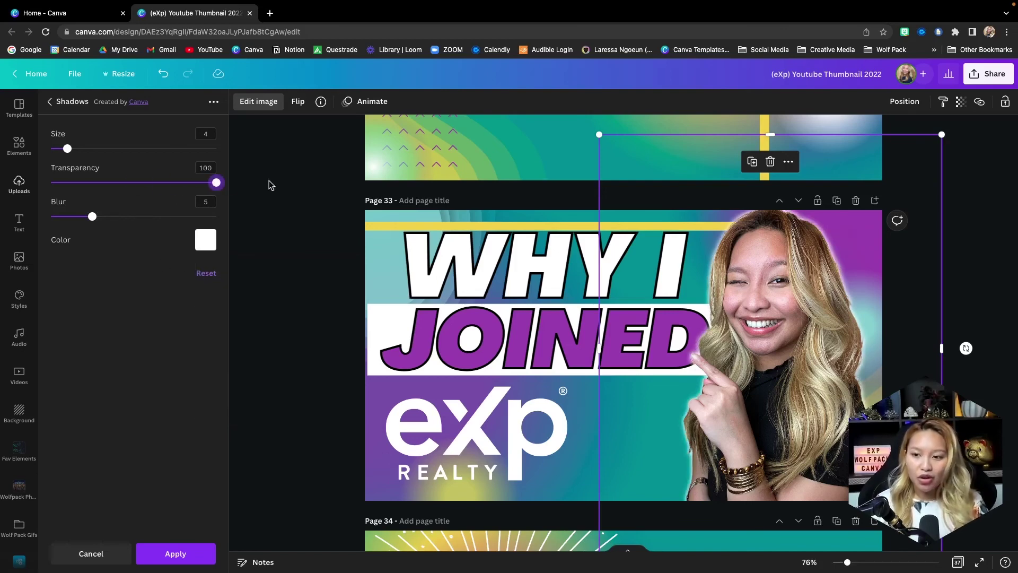
drag(68, 148, 113, 149)
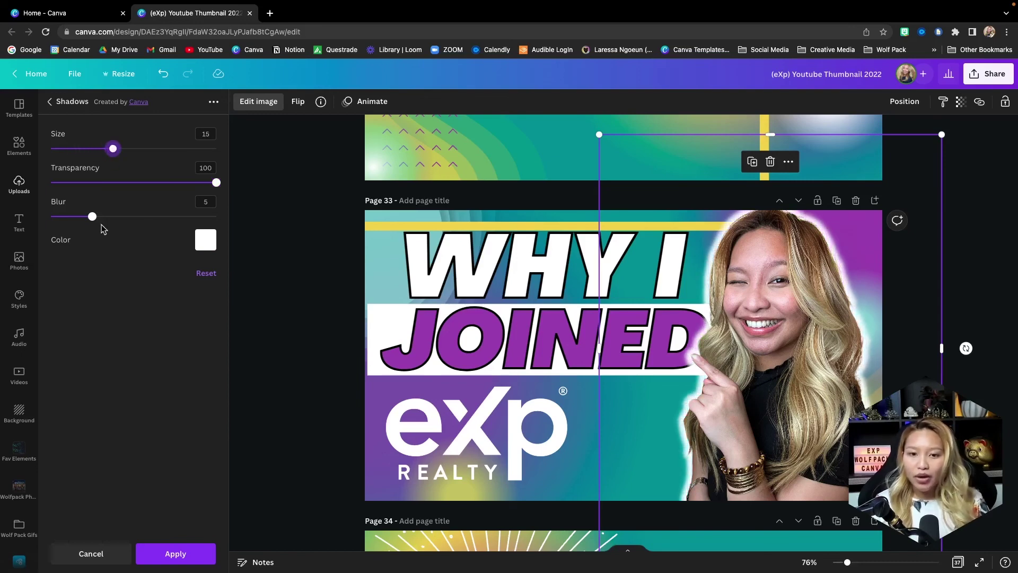
mouse_move(97, 221)
mouse_down()
mouse_move(110, 219)
mouse_move(44, 220)
mouse_move(108, 217)
mouse_up()
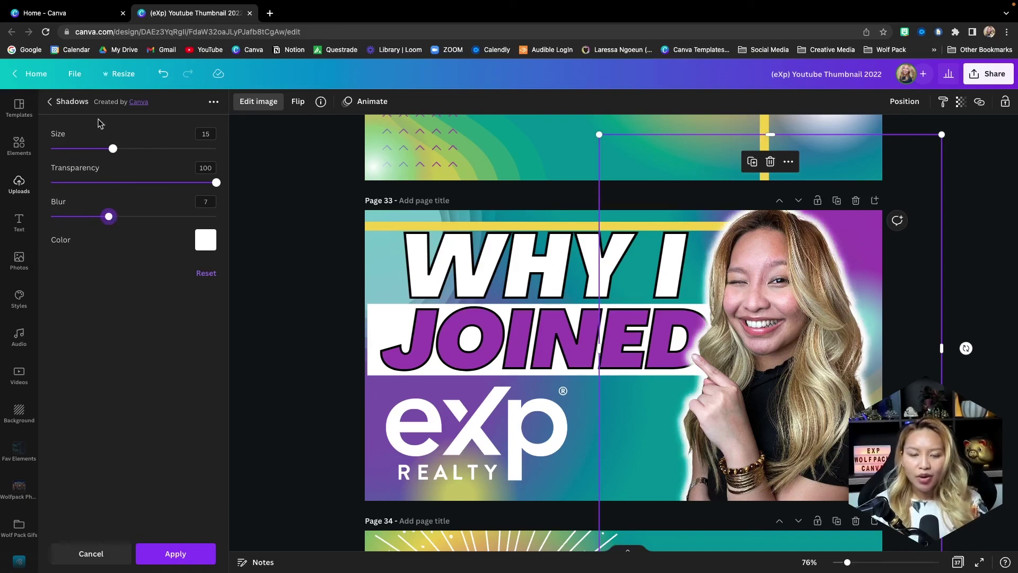
click(176, 553)
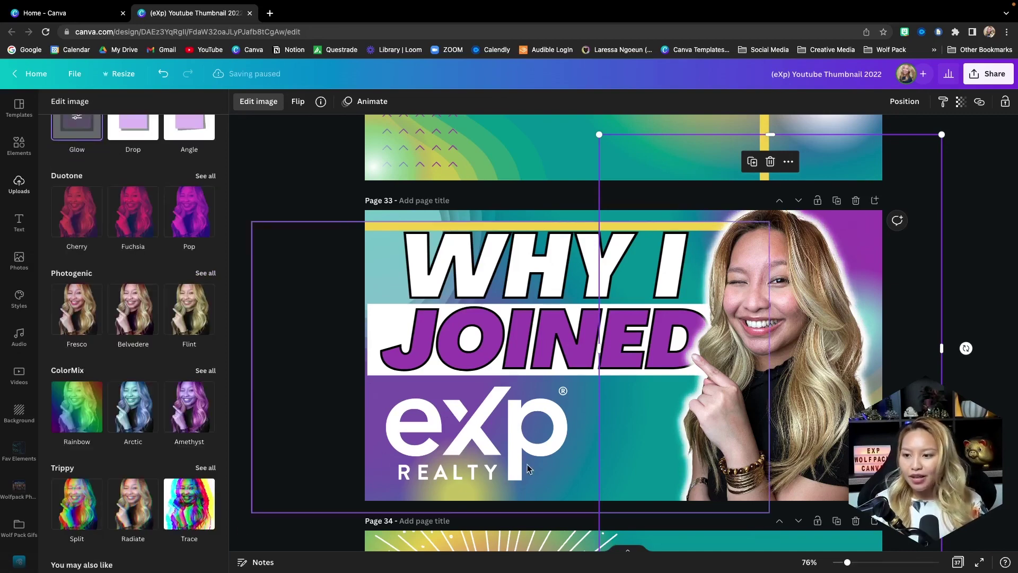
click(19, 183)
key(Escape)
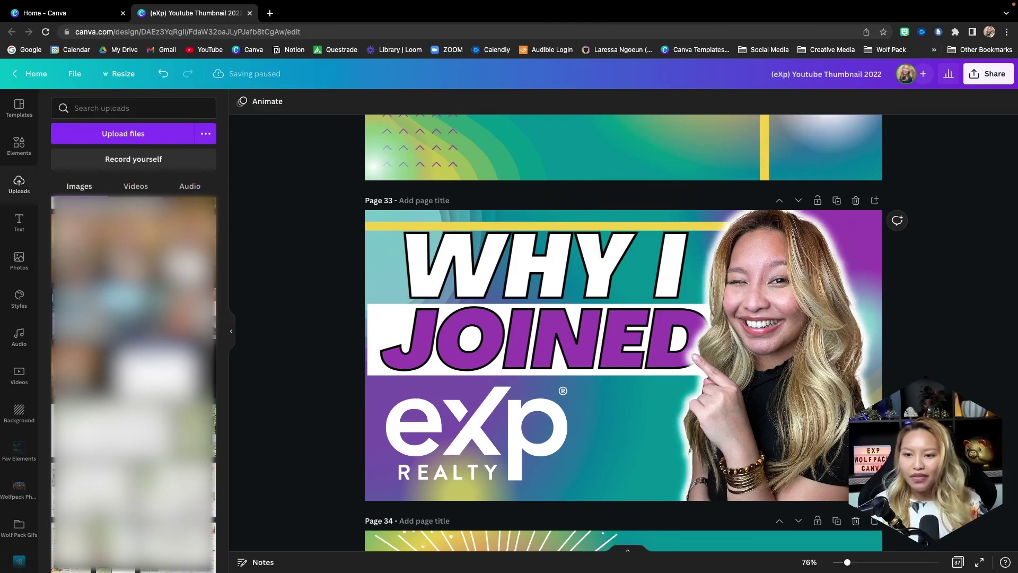